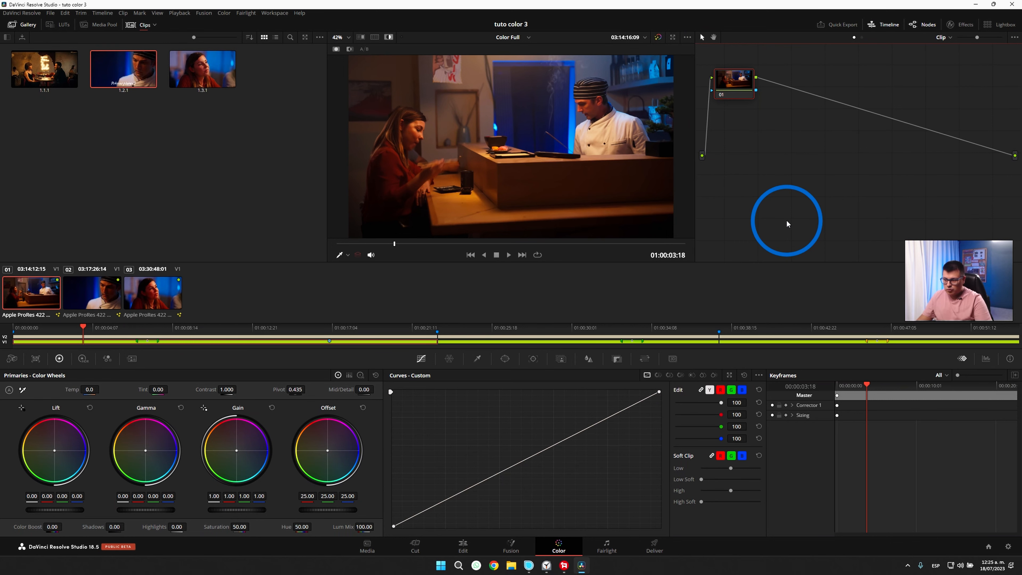
Step: Expand the application window to full screen and show the Parade scopes in place of the keyframes
{"action": "key", "text": "ctrl+f"}
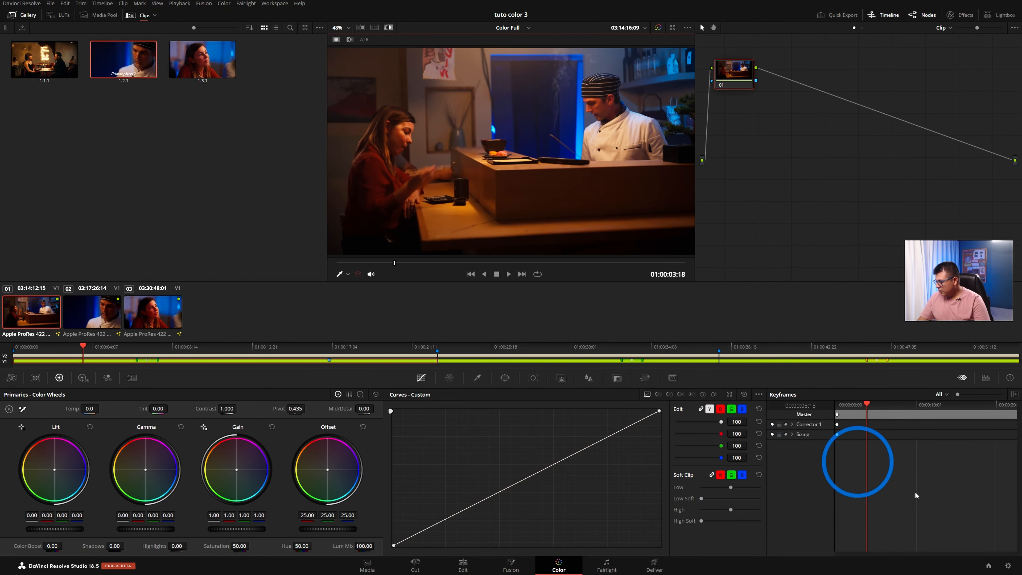
{"action": "left_click", "coordinate": [986, 378]}
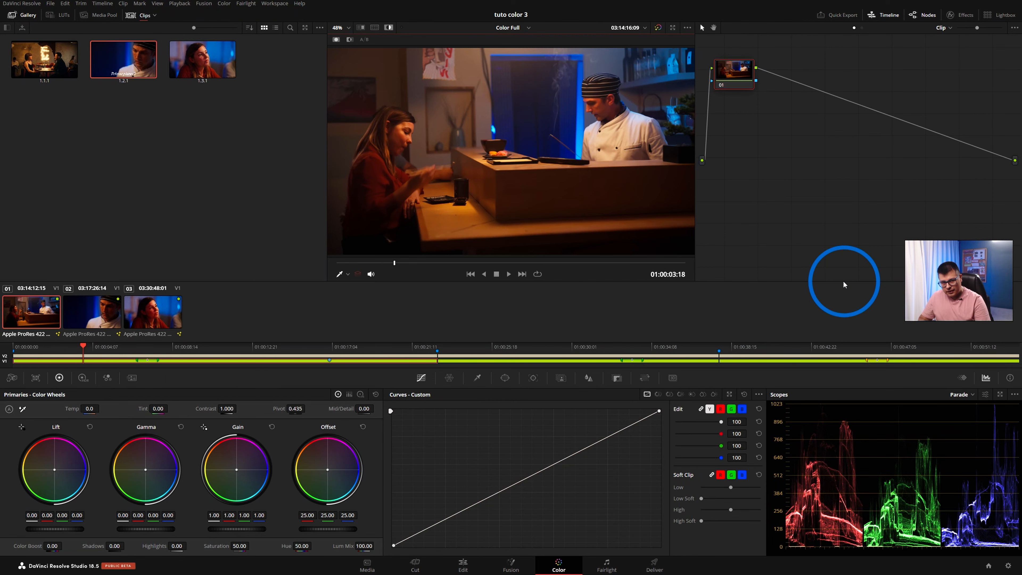
Step: Preview the enhanced viewer layout, return to the normal layout, and enlarge the viewer to fill the page
{"action": "key", "text": "alt+f"}
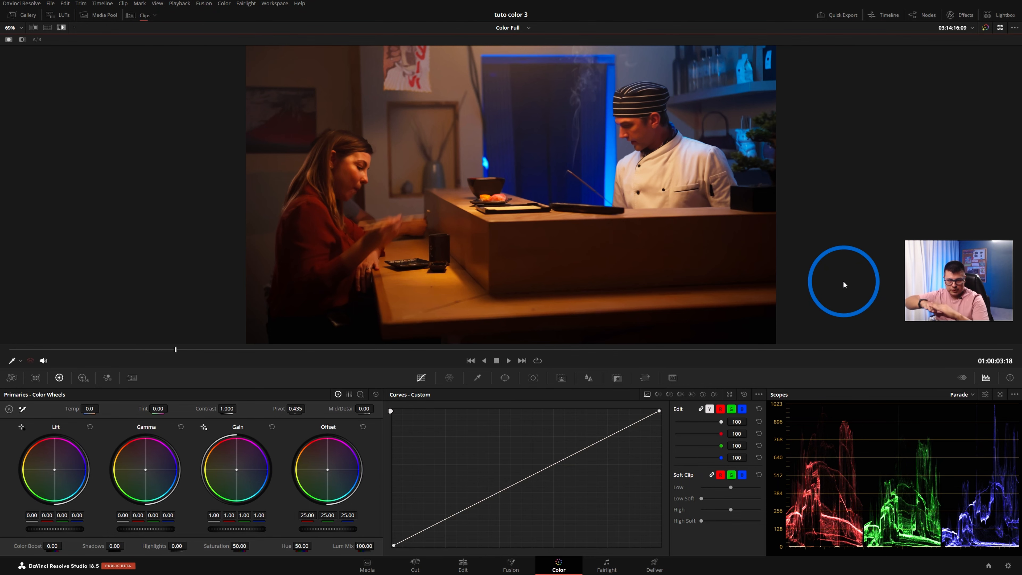
{"action": "key", "text": "alt+f"}
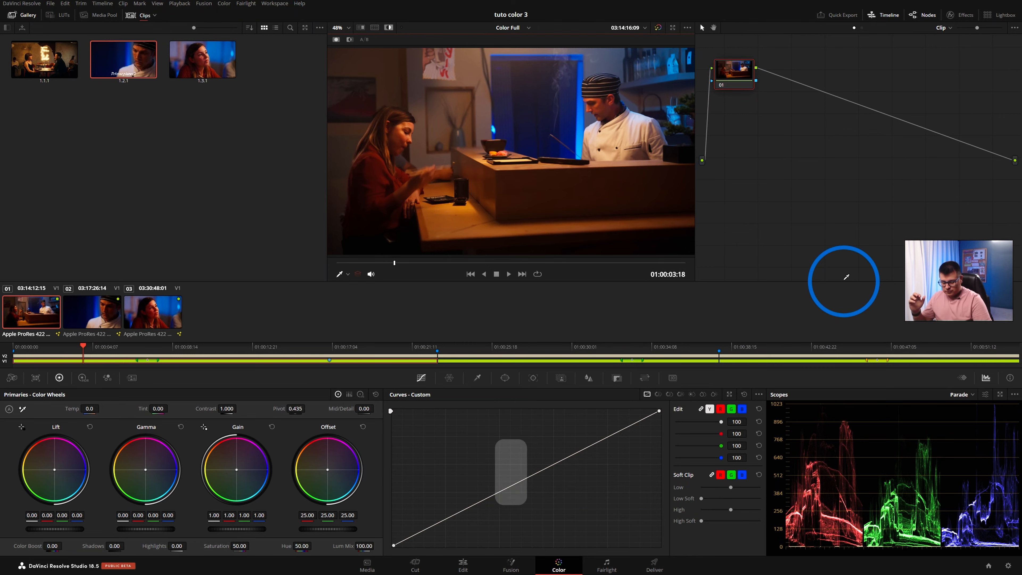
{"action": "key", "text": "shift+f"}
{"action": "key", "text": "shift+f"}
{"action": "key", "text": "shift+f"}
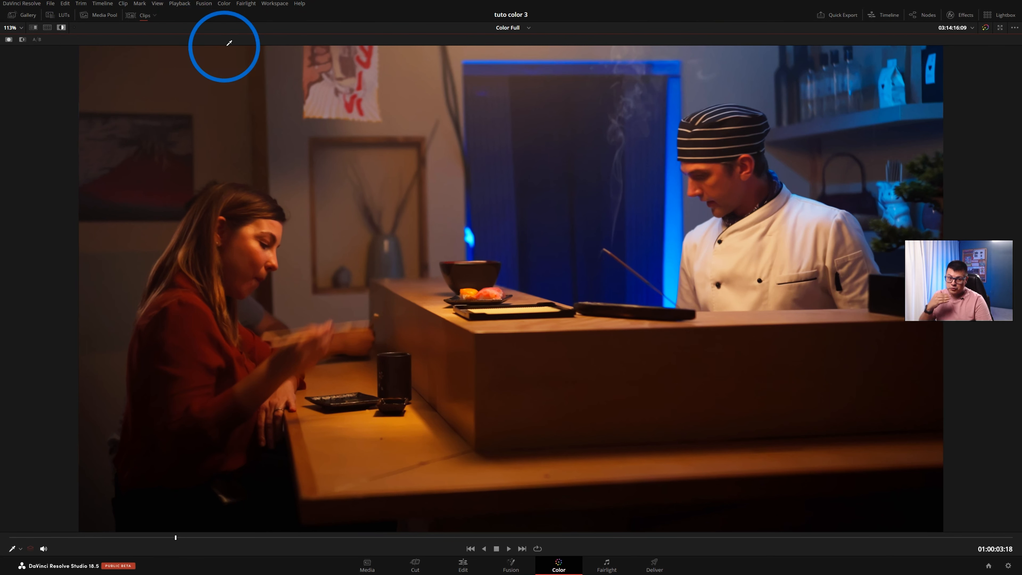
Step: Move the playhead to 01:00:11:10 and try the viewer's image wipe, split screen and highlight modes
{"action": "left_click", "coordinate": [516, 537]}
{"action": "left_click", "coordinate": [33, 28]}
{"action": "left_click", "coordinate": [48, 28]}
{"action": "left_click", "coordinate": [59, 27]}
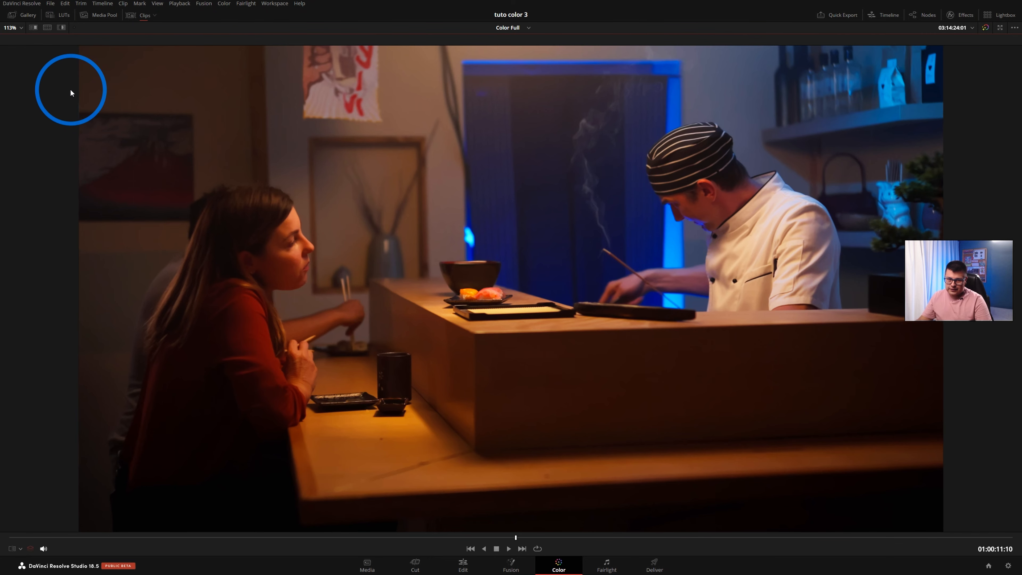
Step: Show and hide the LUTs, Gallery, Media Pool, Nodes and Effects panels beside the full-page viewer
{"action": "left_click", "coordinate": [60, 15]}
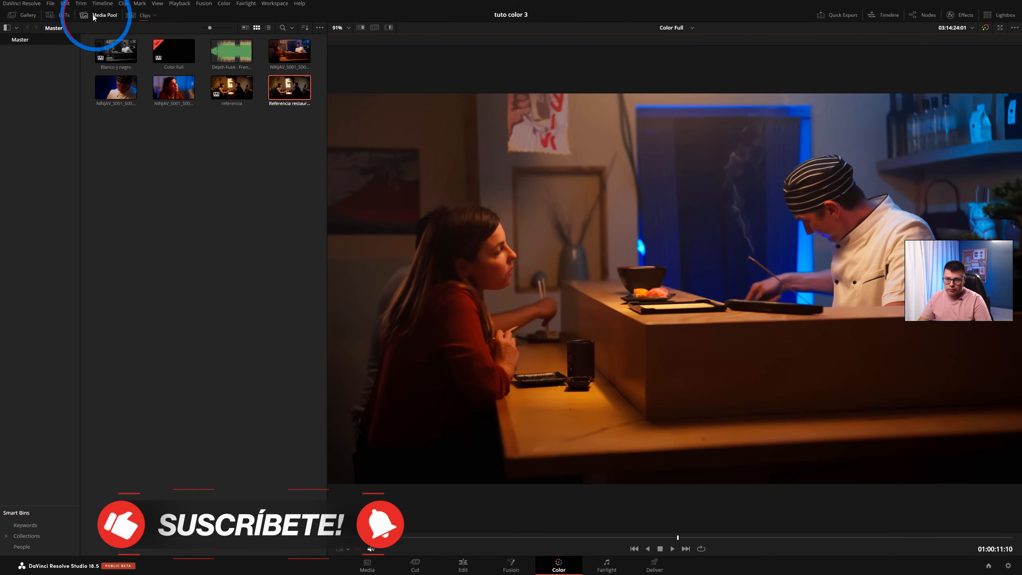
{"action": "left_click", "coordinate": [25, 15]}
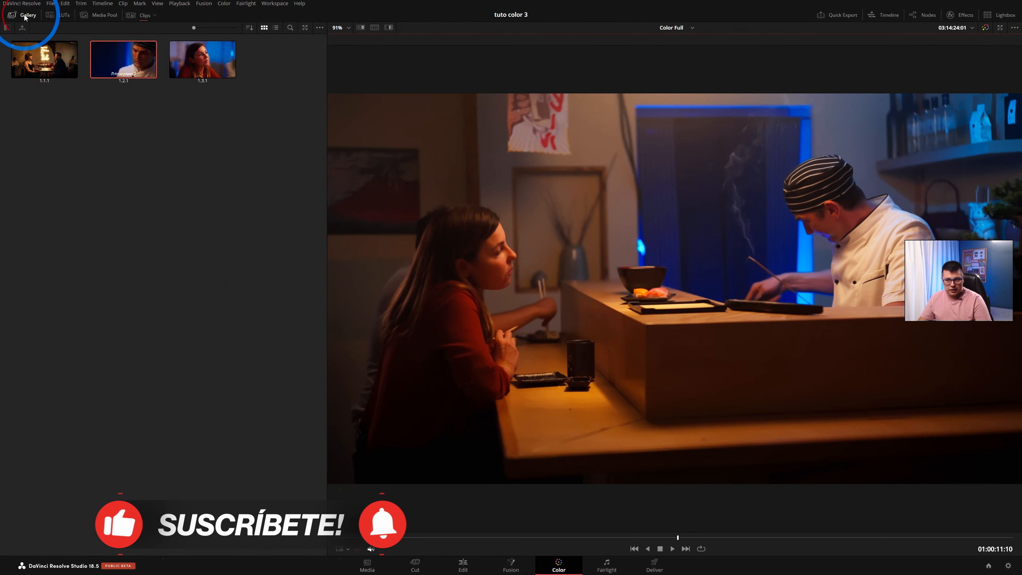
{"action": "left_click", "coordinate": [102, 15]}
{"action": "left_click", "coordinate": [101, 15]}
{"action": "left_click", "coordinate": [923, 14]}
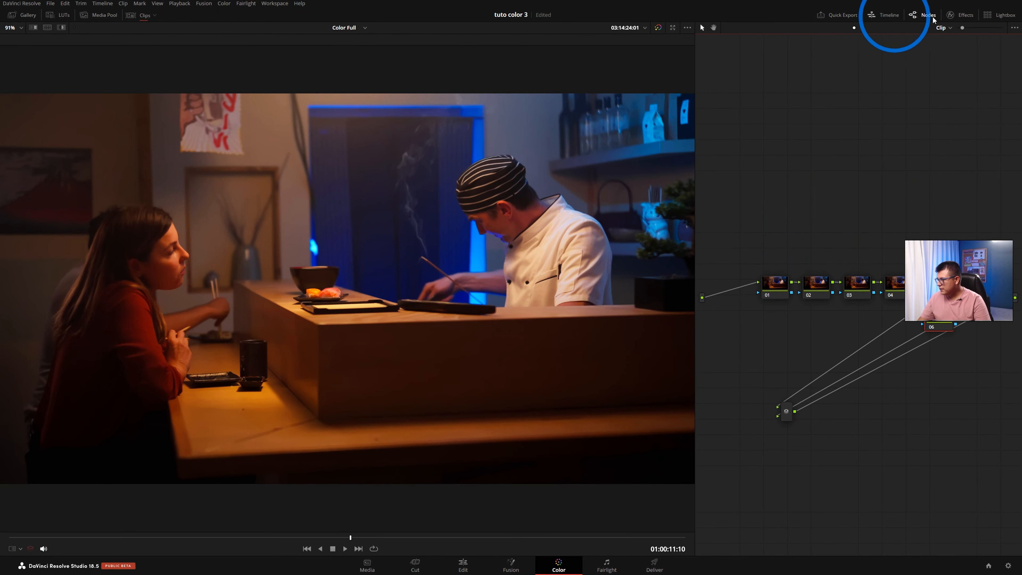
{"action": "left_click", "coordinate": [961, 15]}
{"action": "left_click", "coordinate": [923, 15]}
{"action": "left_click", "coordinate": [957, 17]}
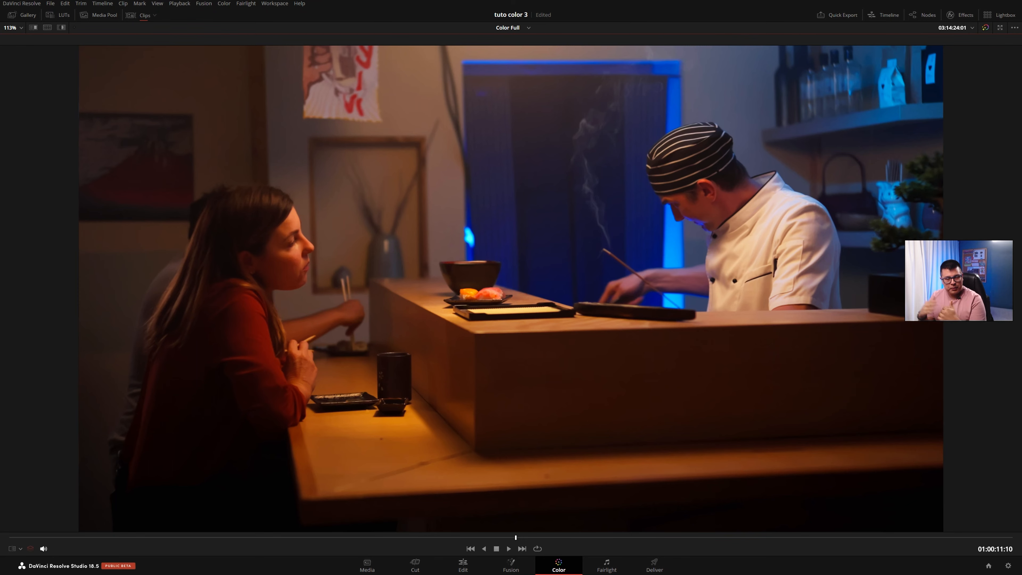
Step: Switch to the cinema viewer and overlay the Parade scope on the image
{"action": "key", "text": "ctrl+f"}
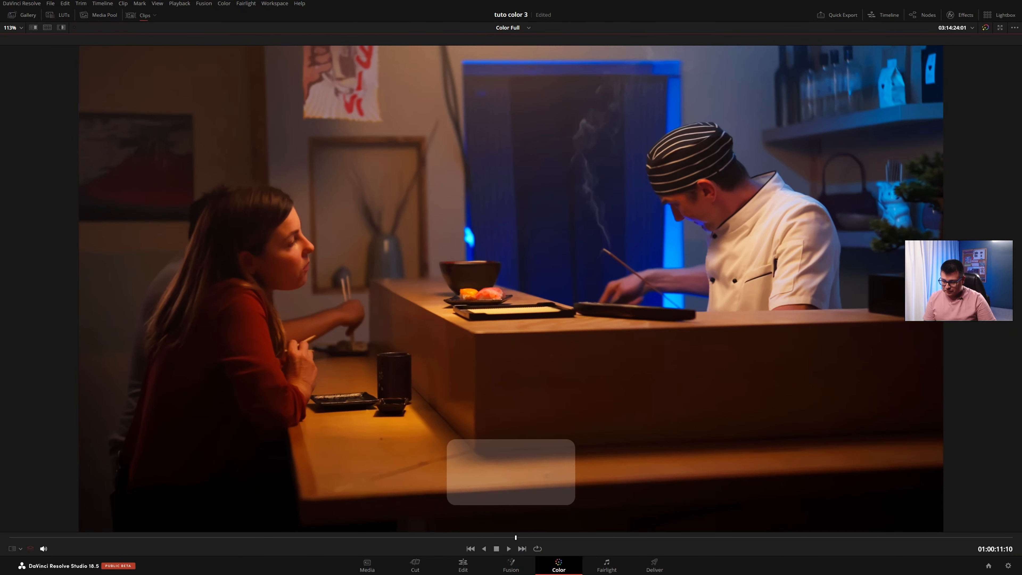
{"action": "key", "text": "p"}
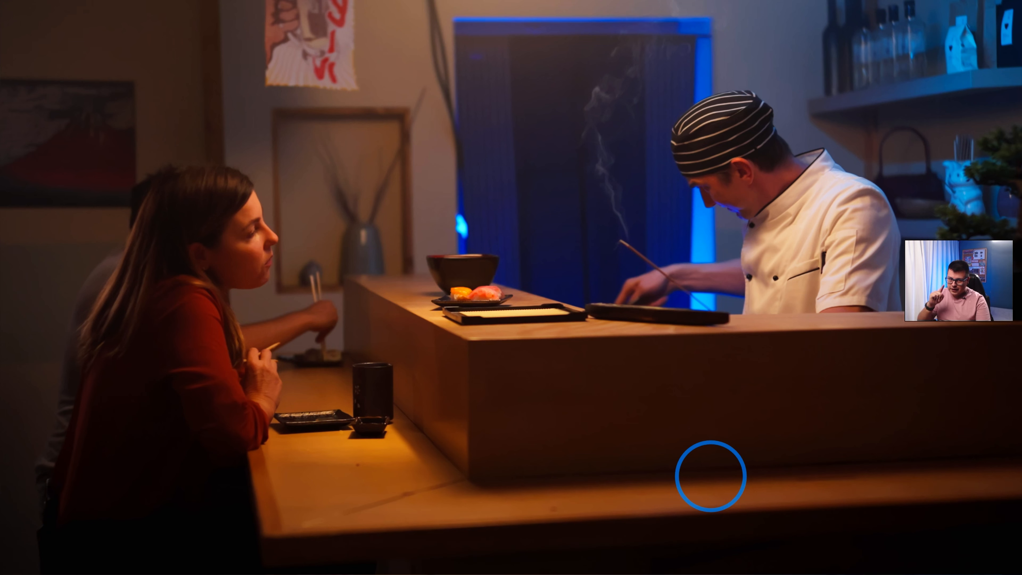
{"action": "right_click", "coordinate": [448, 412]}
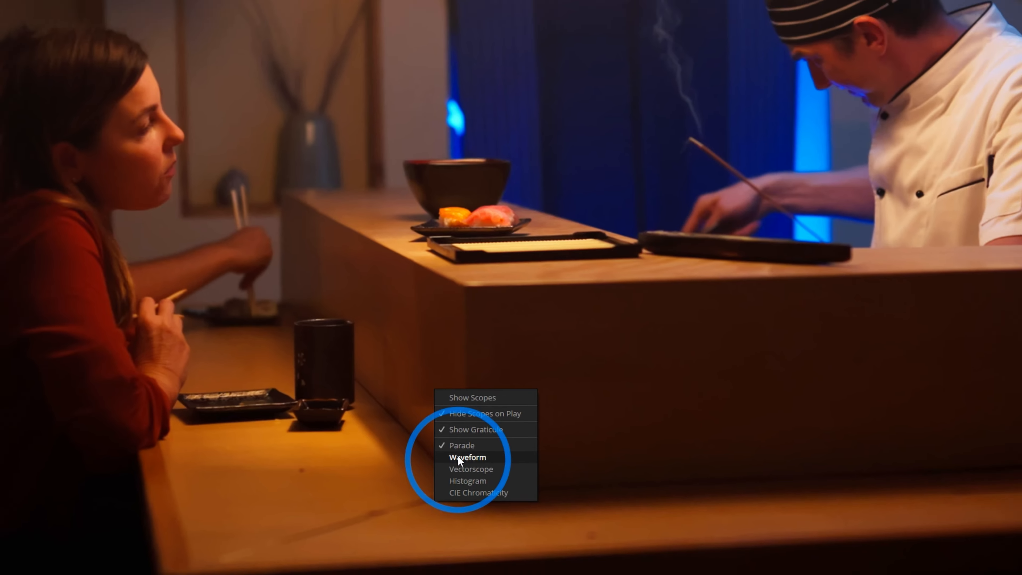
{"action": "left_click", "coordinate": [459, 448]}
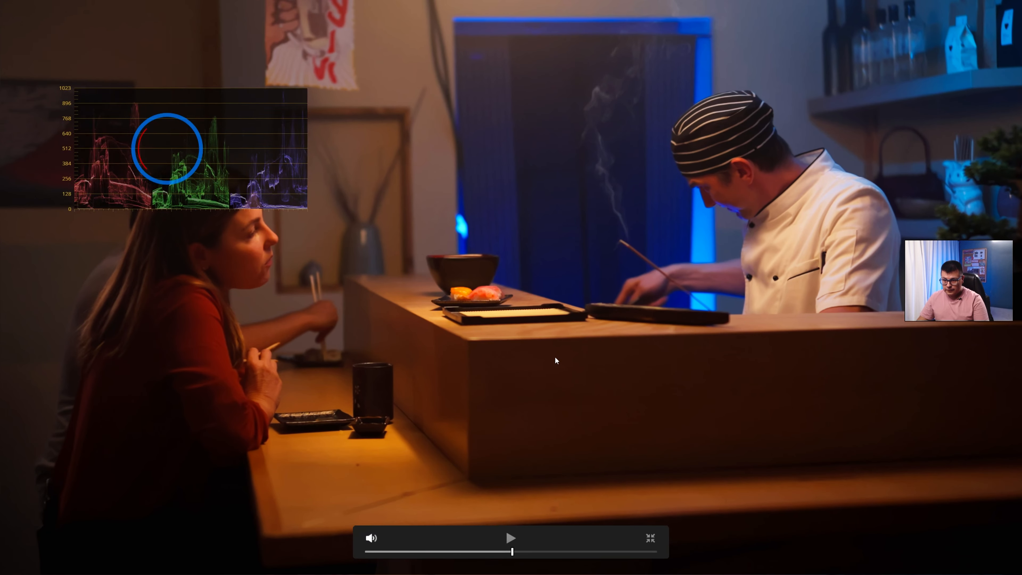
Step: Keep the overlaid scope visible during playback by turning off Hide Scopes on Play, and check it while playing the clip
{"action": "right_click", "coordinate": [515, 388]}
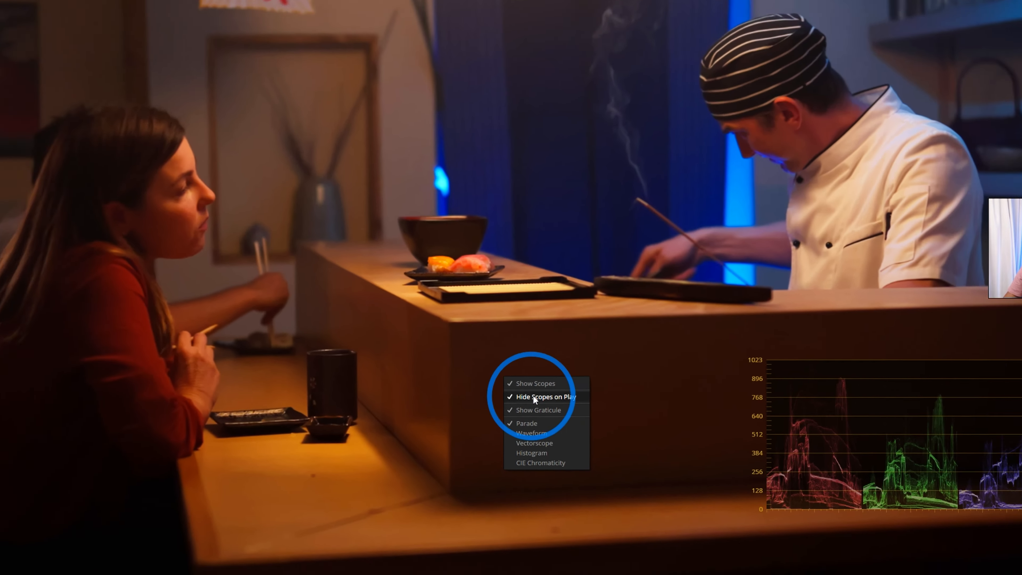
{"action": "left_click", "coordinate": [556, 390]}
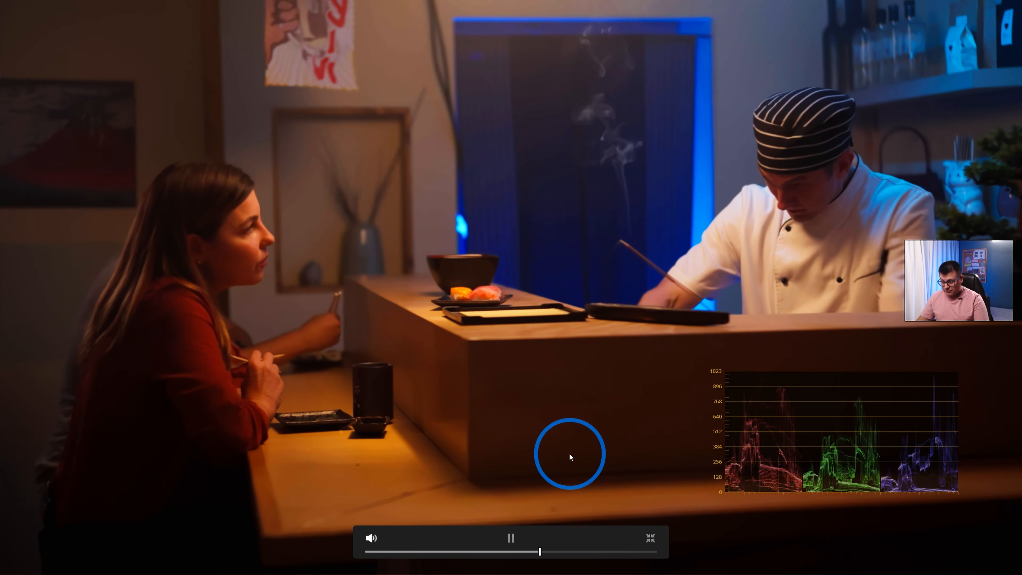
{"action": "key", "text": "space"}
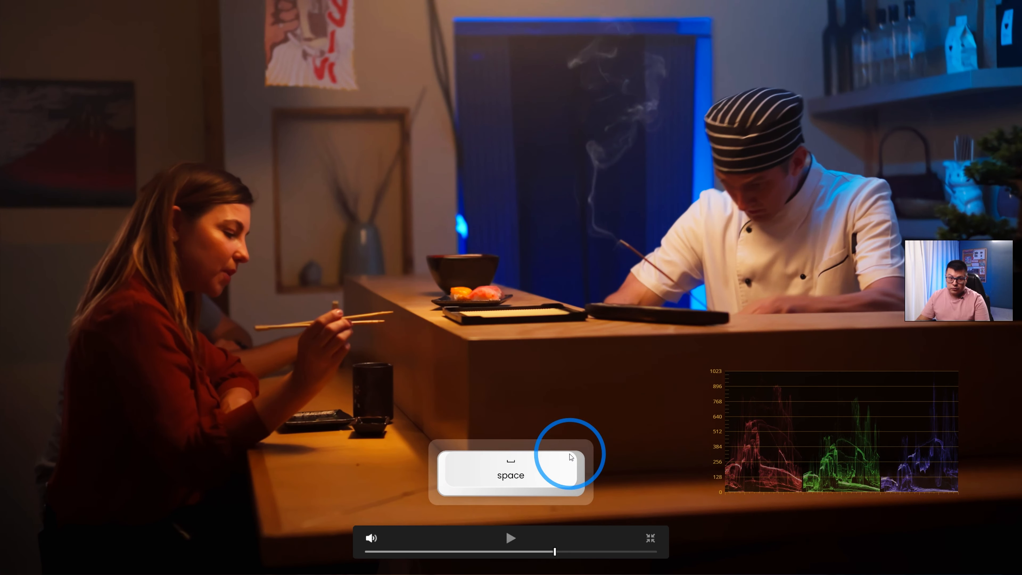
{"action": "mouse_move", "coordinate": [889, 433]}
{"action": "left_mouse_down"}
{"action": "mouse_move", "coordinate": [854, 415]}
{"action": "mouse_move", "coordinate": [872, 425]}
{"action": "left_mouse_up"}
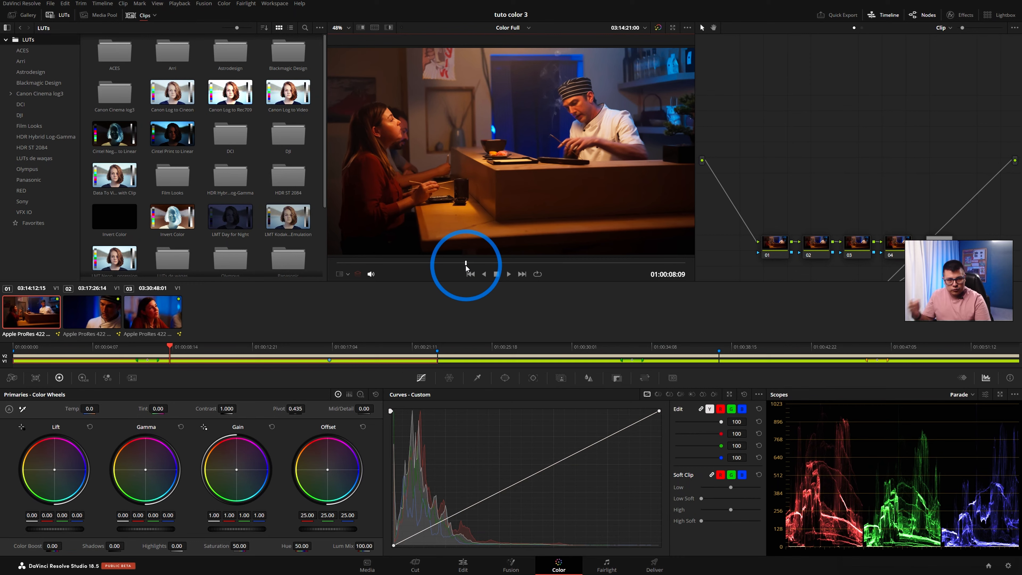
Step: Move the playhead to 01:00:23:19 in the second clip and try viewer zoom levels of 6.25%, 300% and 25%
{"action": "left_click_drag", "start_coordinate": [169, 351], "coordinate": [535, 354]}
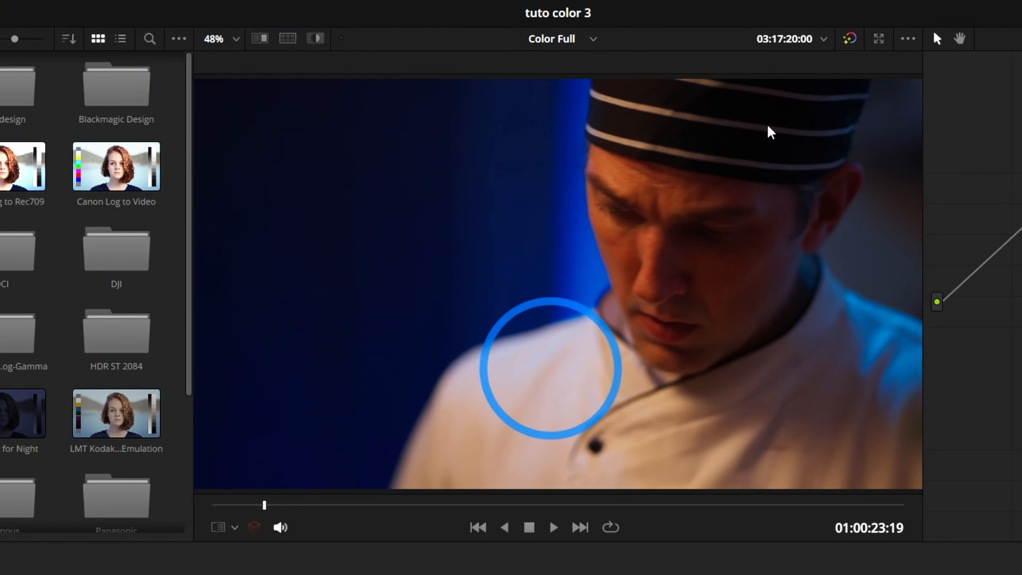
{"action": "left_click", "coordinate": [232, 39]}
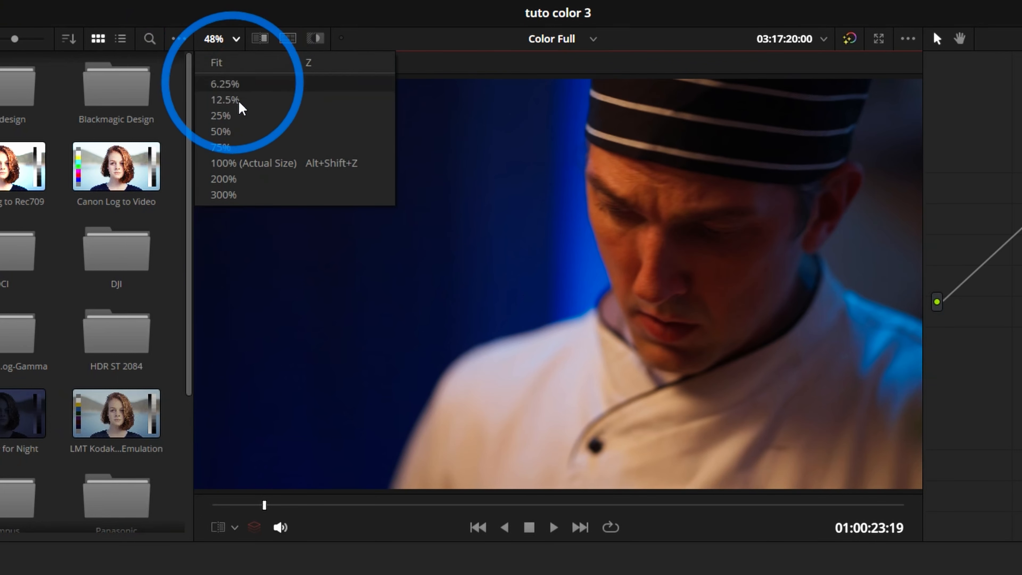
{"action": "left_click", "coordinate": [226, 84]}
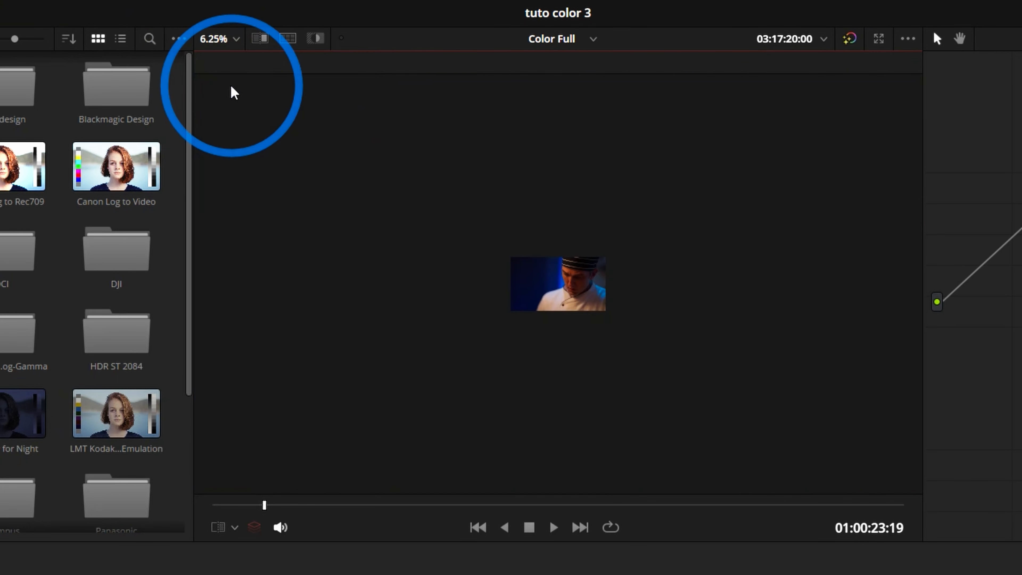
{"action": "left_click", "coordinate": [231, 39]}
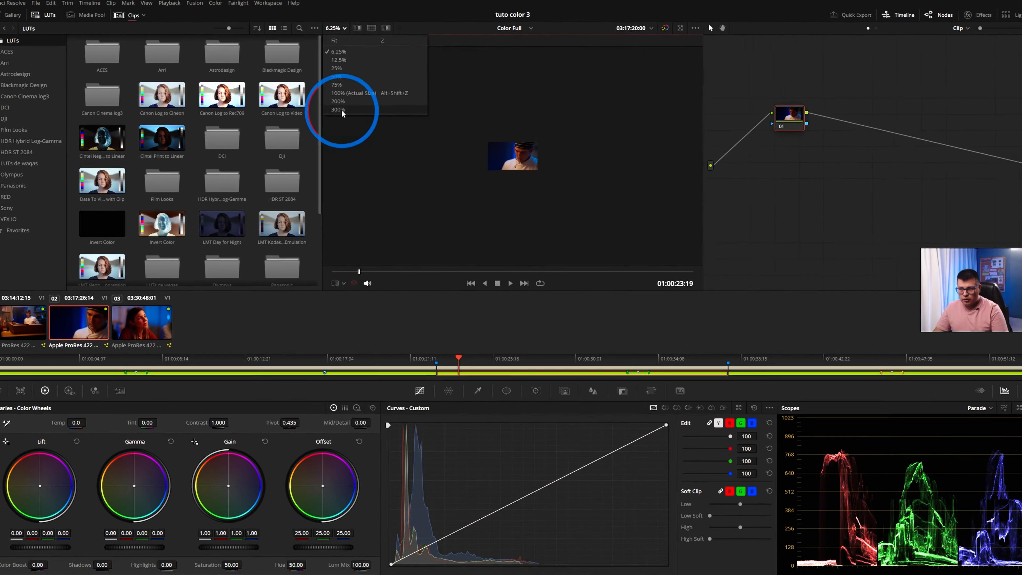
{"action": "left_click", "coordinate": [341, 110]}
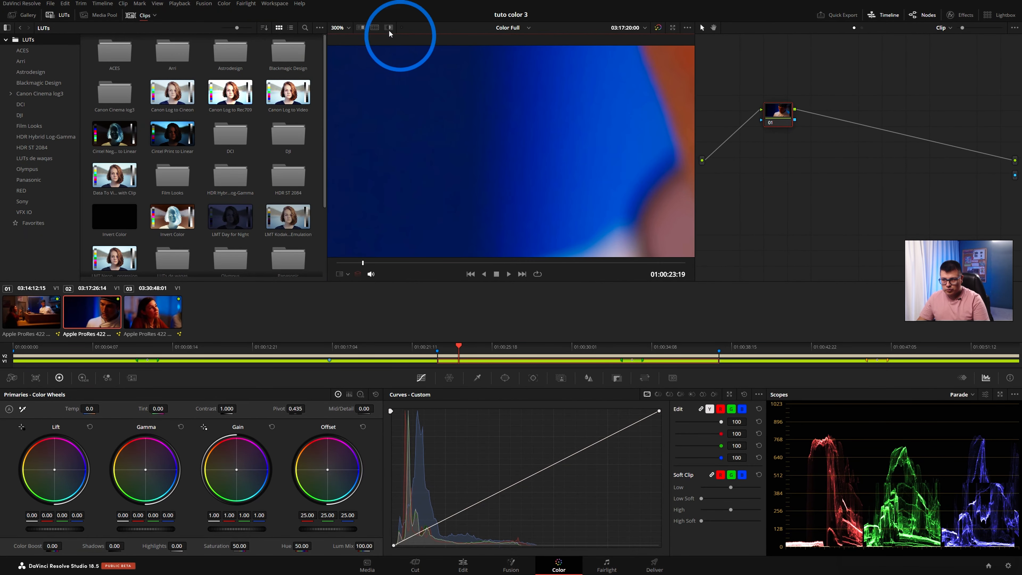
{"action": "left_click", "coordinate": [351, 28]}
{"action": "left_click", "coordinate": [355, 100]}
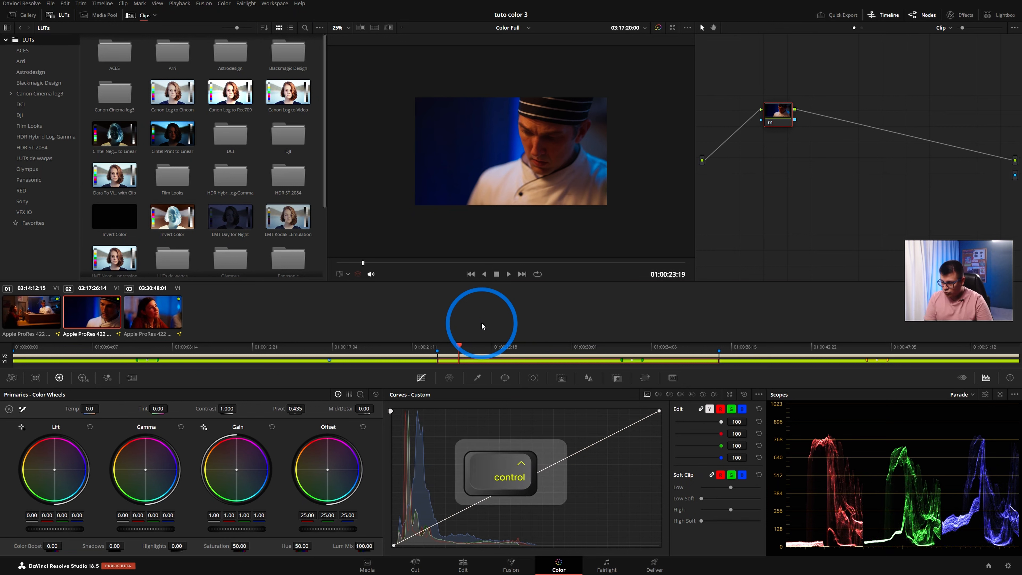
Step: Zoom in and out and pan the viewer image around the chef's face, and open the viewer options
{"action": "key", "text": "ctrl+minus"}
{"action": "key", "text": "ctrl+minus"}
{"action": "key", "text": "ctrl+minus"}
{"action": "key", "text": "ctrl+equal"}
{"action": "key", "text": "ctrl+equal"}
{"action": "key", "text": "ctrl+equal"}
{"action": "key", "text": "ctrl+equal"}
{"action": "key", "text": "ctrl+equal"}
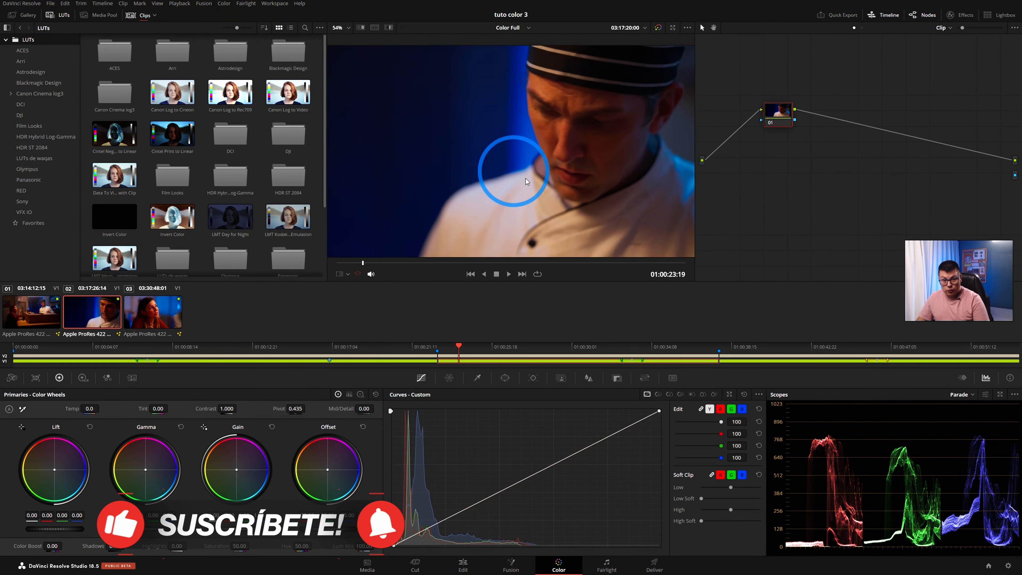
{"action": "scroll", "coordinate": [507, 154], "scroll_direction": "up", "scroll_amount": 4}
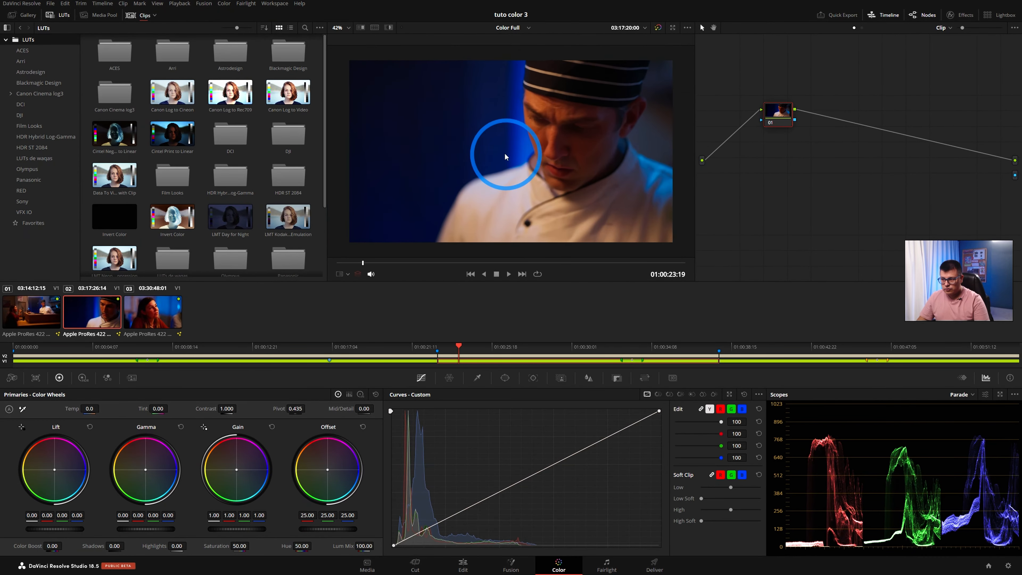
{"action": "scroll", "coordinate": [560, 146], "scroll_direction": "up", "scroll_amount": 6}
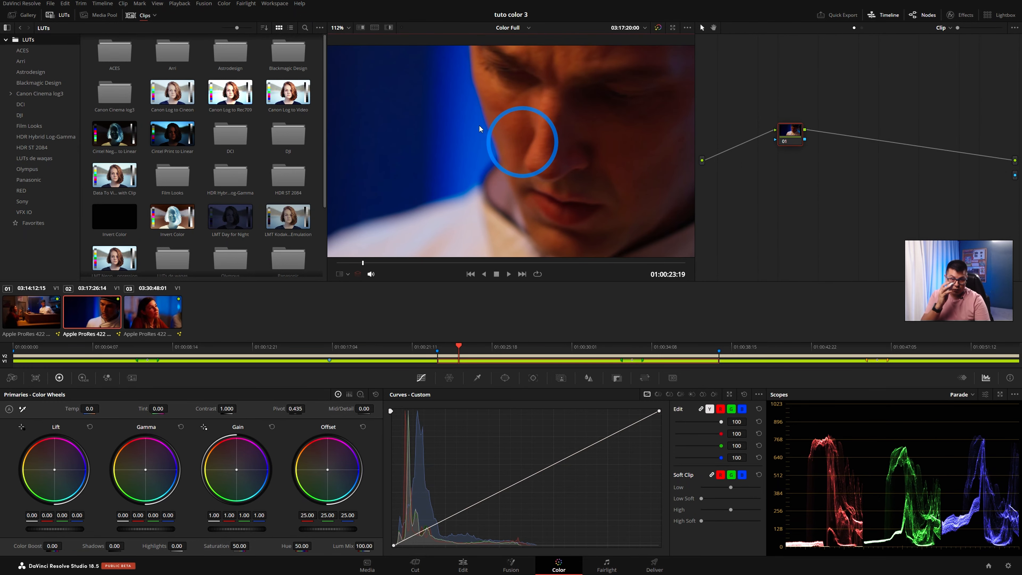
{"action": "left_click_drag", "start_coordinate": [517, 138], "coordinate": [554, 209]}
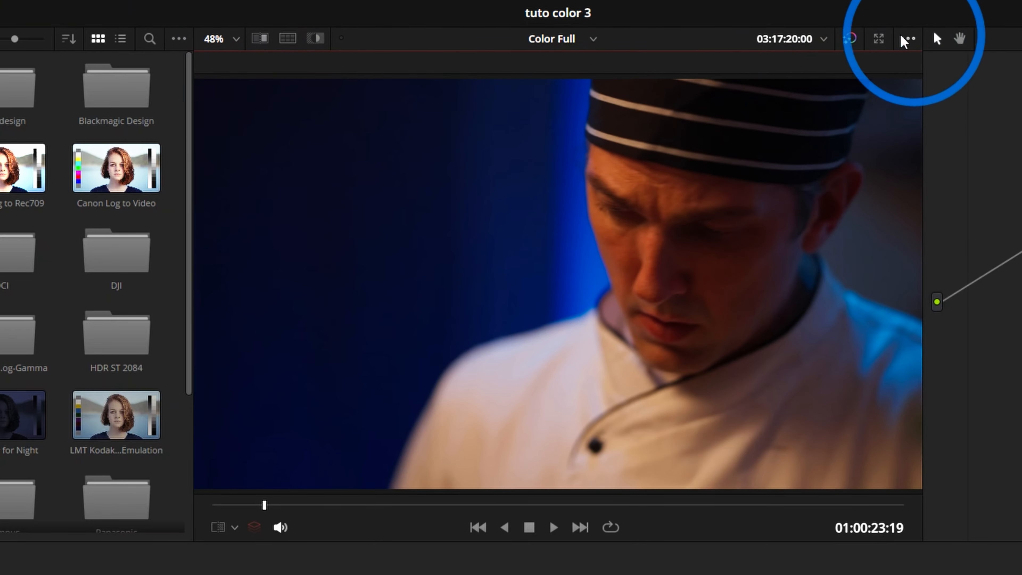
{"action": "left_click", "coordinate": [907, 39]}
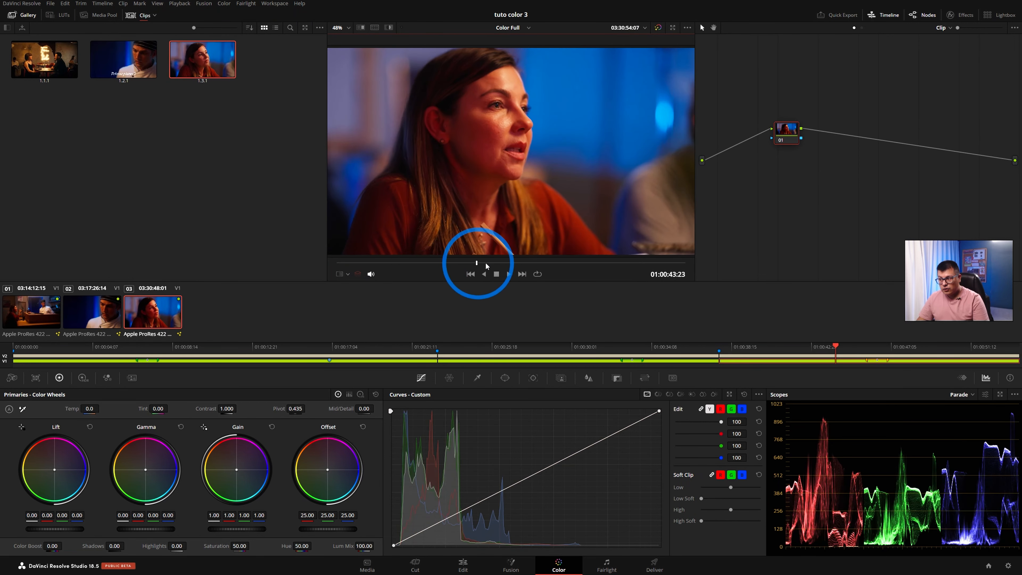
Step: In the third clip at 01:00:44:13, reposition node 01 and set its Offset balance to 26.42, 24.49 and 23.26
{"action": "left_click", "coordinate": [486, 263]}
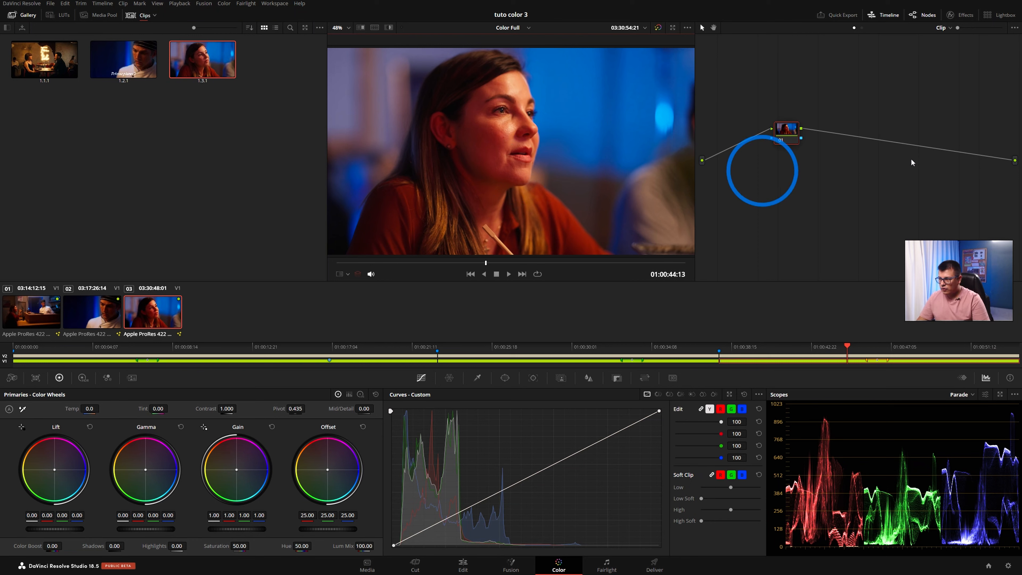
{"action": "left_click_drag", "start_coordinate": [792, 139], "coordinate": [787, 152]}
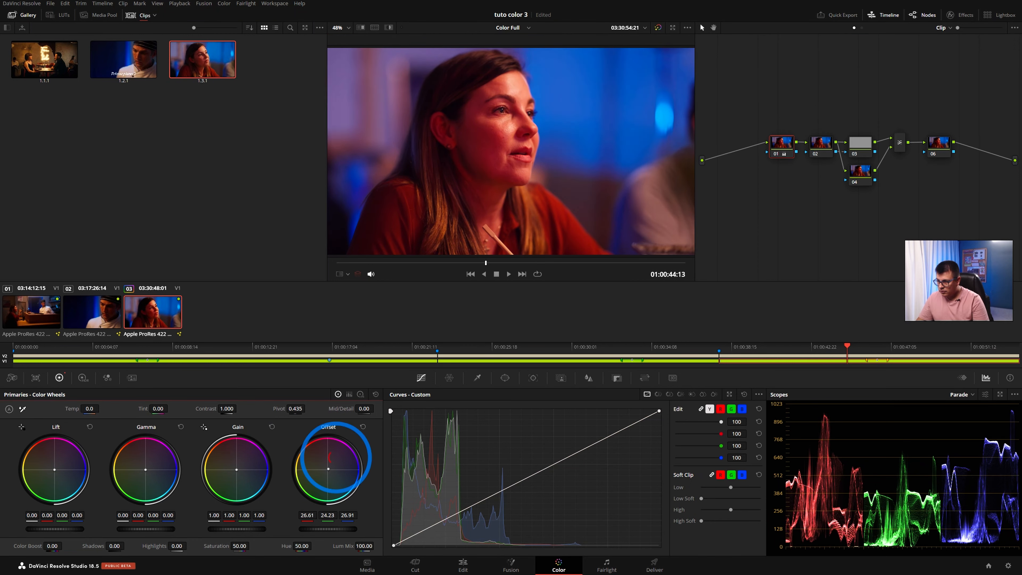
{"action": "left_click", "coordinate": [473, 148]}
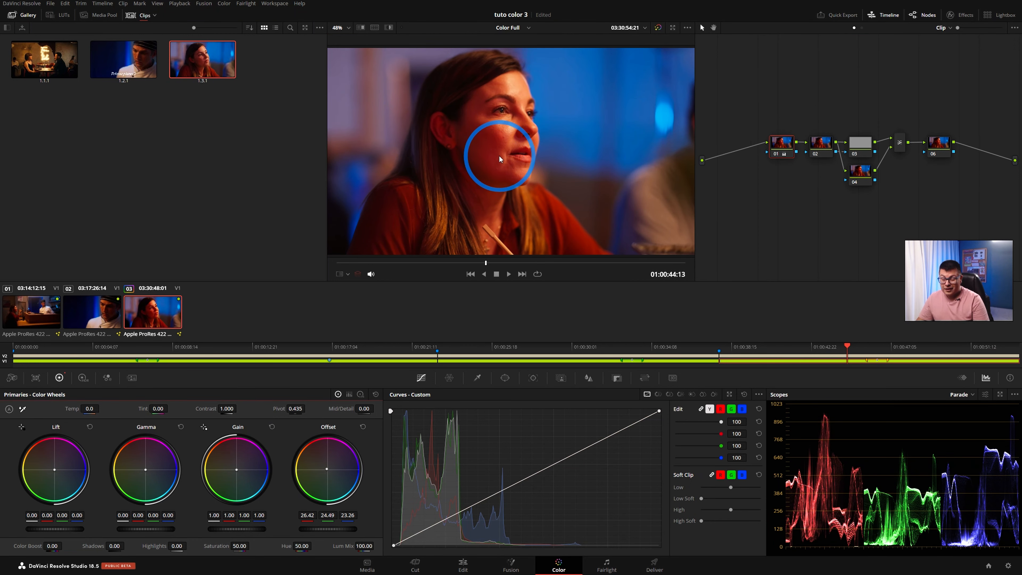
Step: Display the node graph of gallery still 1.3.1 and move its window clear of the still thumbnails
{"action": "right_click", "coordinate": [207, 65]}
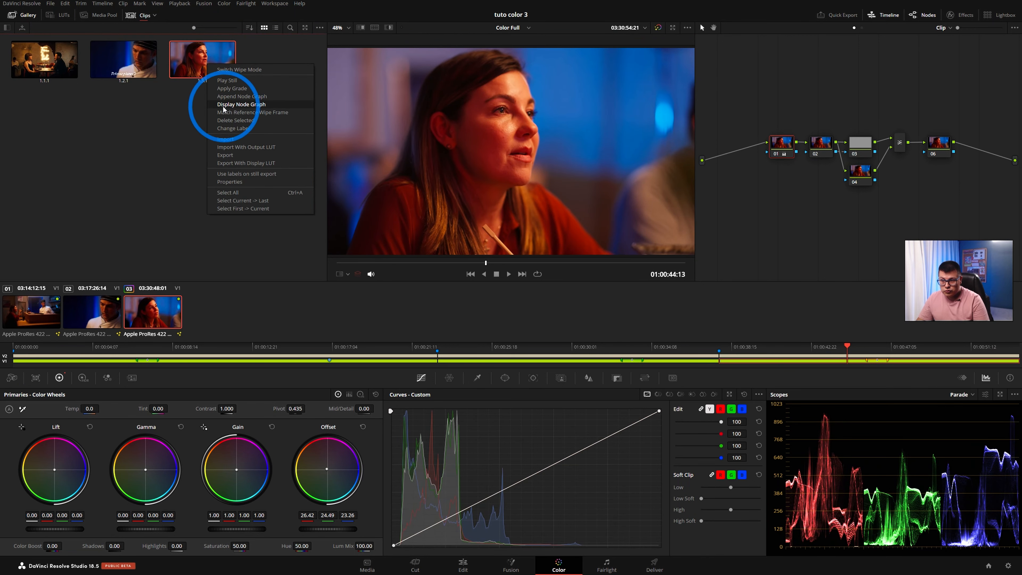
{"action": "left_click", "coordinate": [242, 105]}
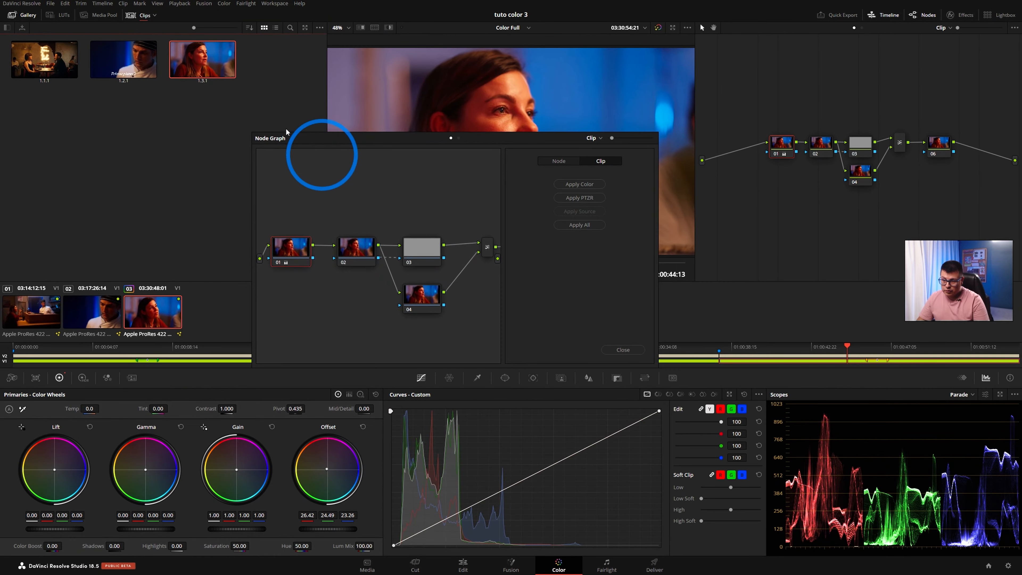
{"action": "left_click_drag", "start_coordinate": [301, 135], "coordinate": [244, 125]}
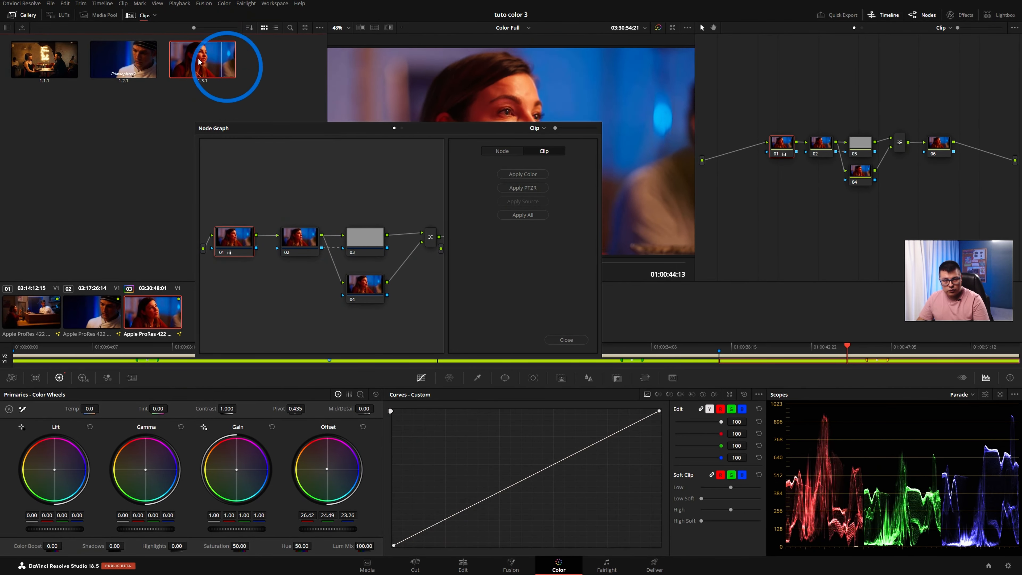
Step: Move and close the node graph window of still 1.3.1, and put the playhead at 01:00:29:10 in the second clip
{"action": "left_click_drag", "start_coordinate": [299, 123], "coordinate": [242, 121]}
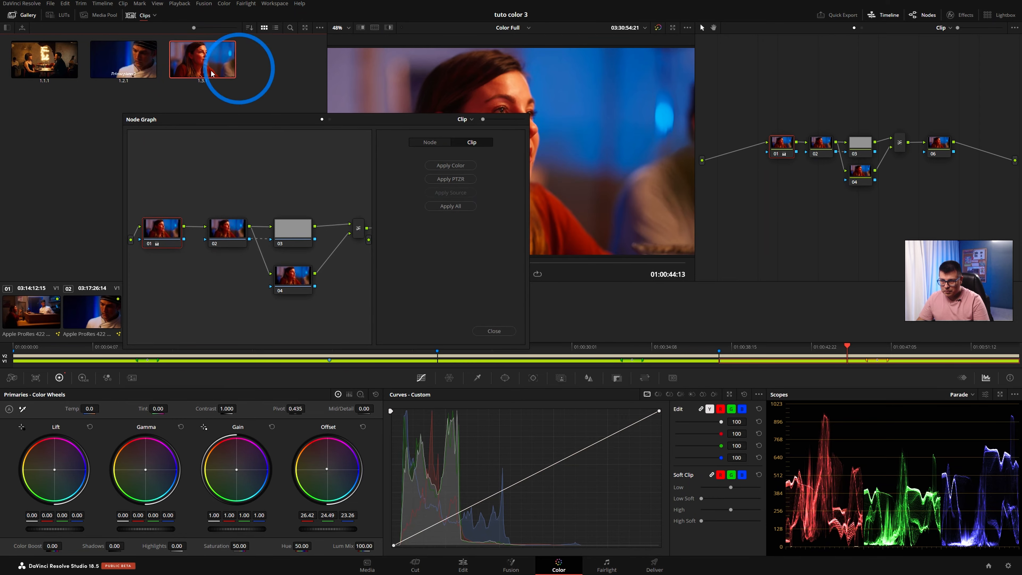
{"action": "left_click", "coordinate": [489, 329]}
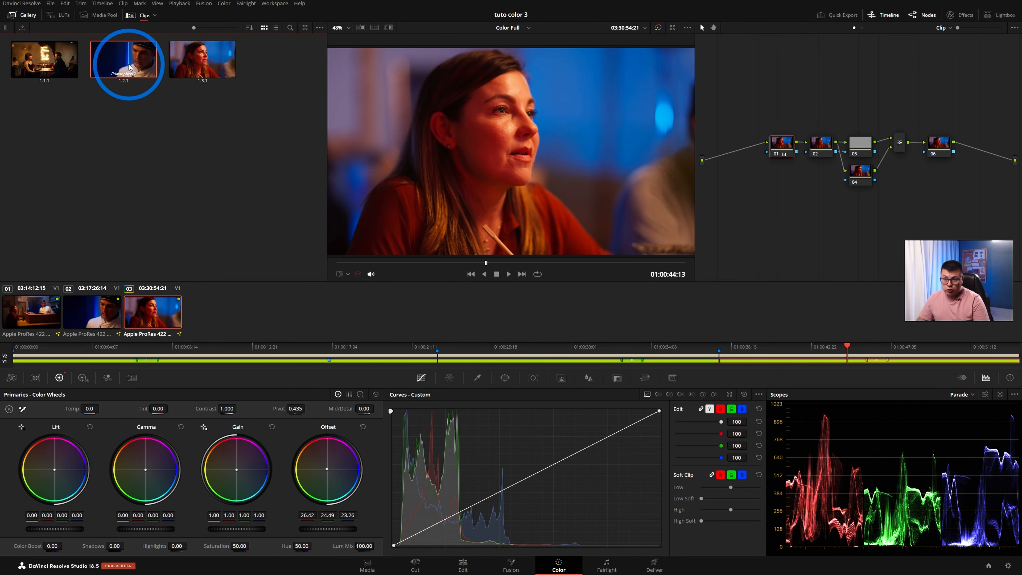
{"action": "left_click_drag", "start_coordinate": [413, 263], "coordinate": [449, 263]}
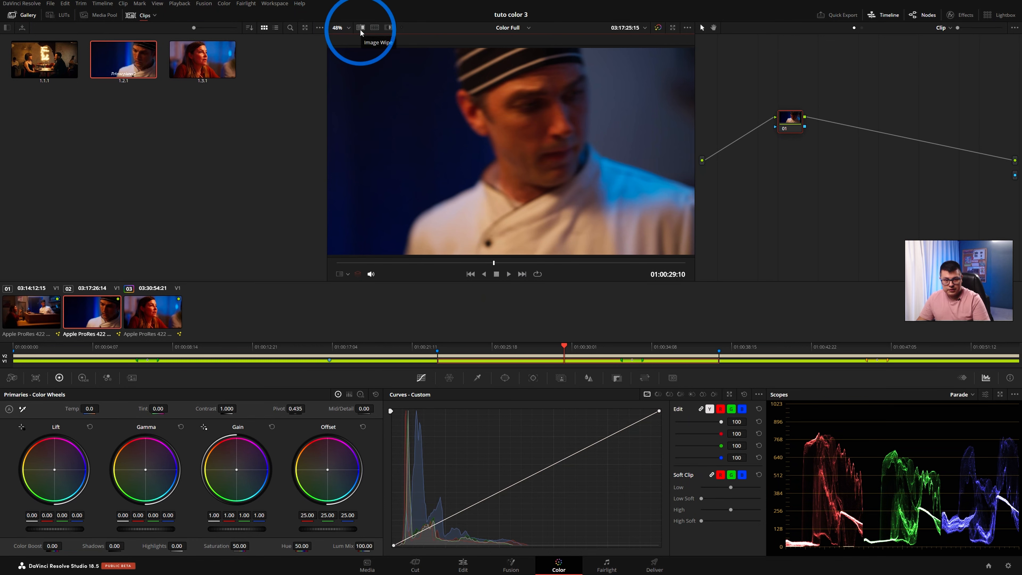
Step: Compare the second clip with gallery still 1.1.1 using Image Wipe, and move the playhead to 01:00:27:13
{"action": "left_click", "coordinate": [45, 60]}
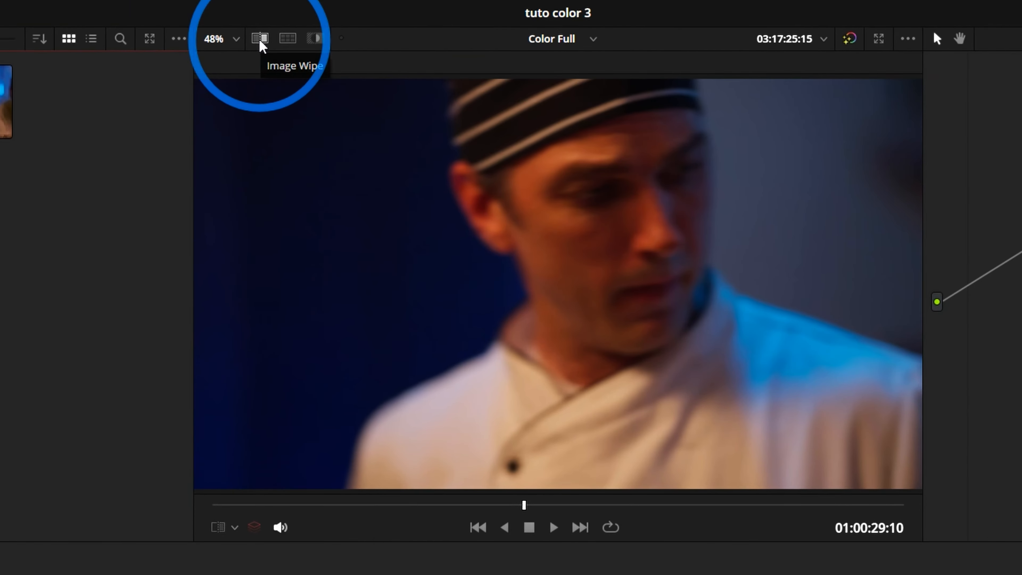
{"action": "left_click", "coordinate": [260, 39]}
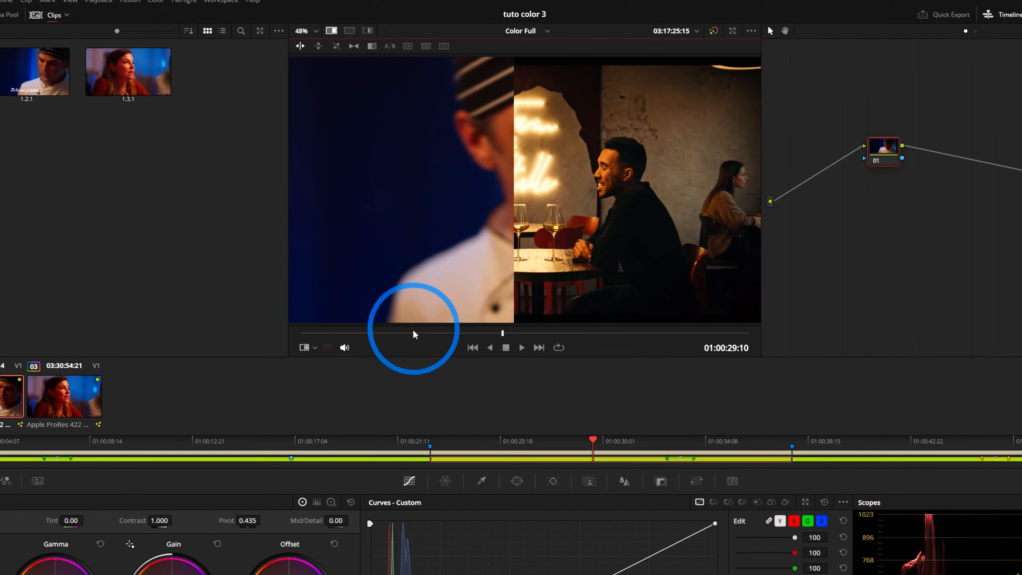
{"action": "left_click", "coordinate": [331, 505]}
{"action": "left_click_drag", "start_coordinate": [416, 267], "coordinate": [450, 263]}
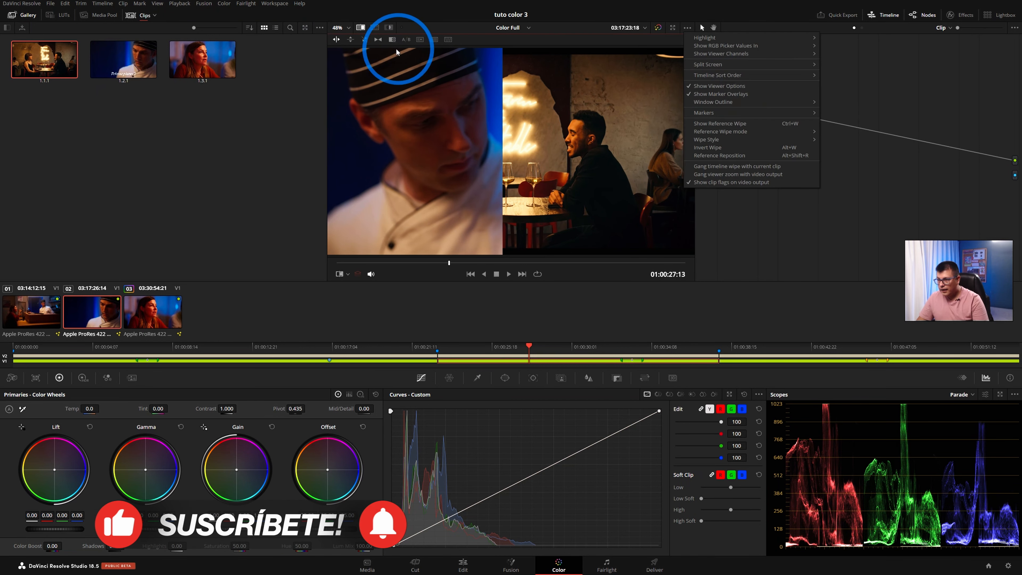
Step: Look through the viewer options for the reference wipe and wipe style settings, closing them without changes
{"action": "left_click", "coordinate": [437, 19]}
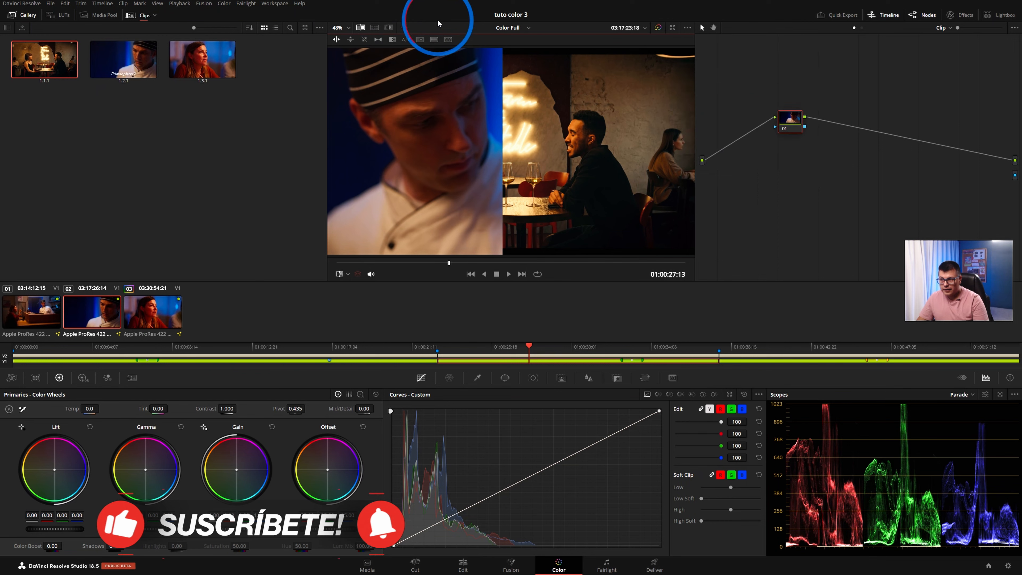
{"action": "left_click", "coordinate": [687, 27]}
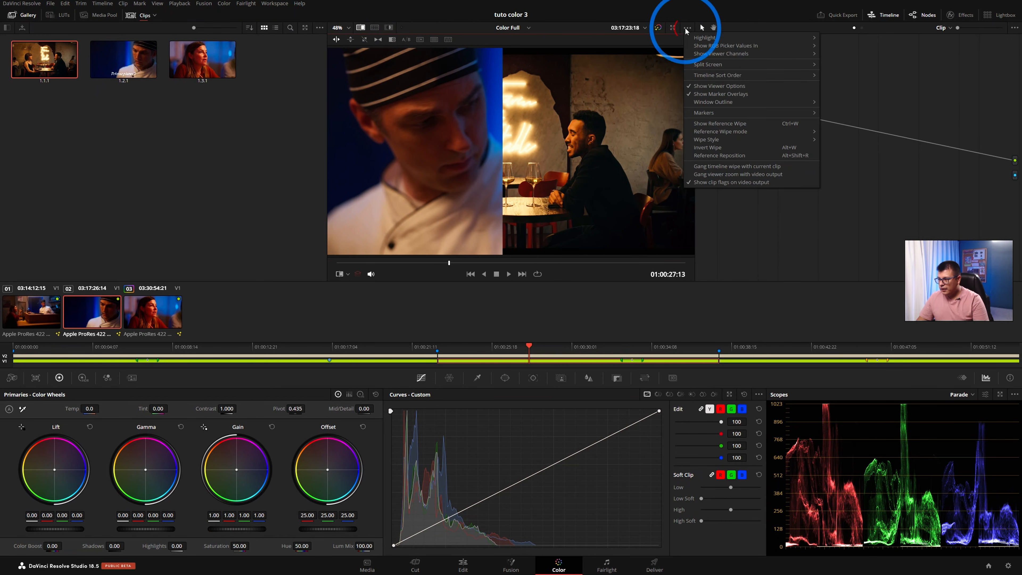
{"action": "mouse_move", "coordinate": [749, 131]}
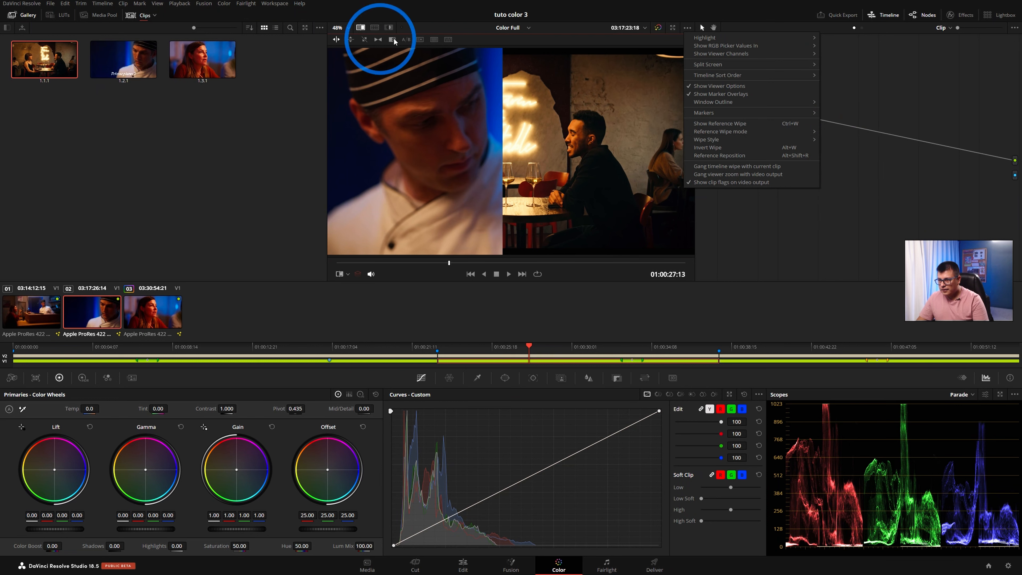
{"action": "left_click", "coordinate": [336, 40]}
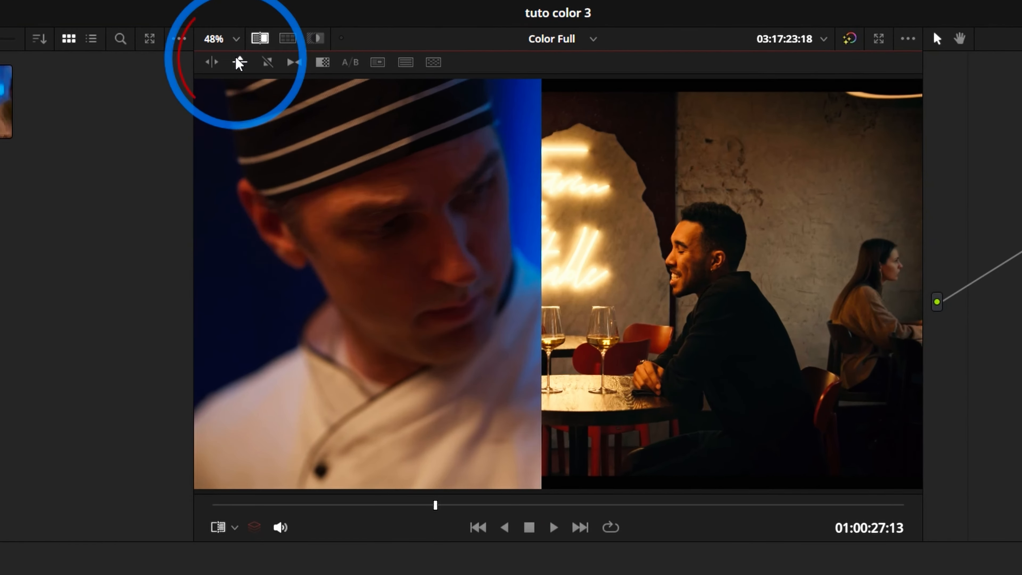
Step: Preview the vertical, diagonal, mix and alpha wipe styles between the chef clip and the reference still
{"action": "left_click", "coordinate": [351, 39]}
{"action": "left_click_drag", "start_coordinate": [479, 333], "coordinate": [480, 320]}
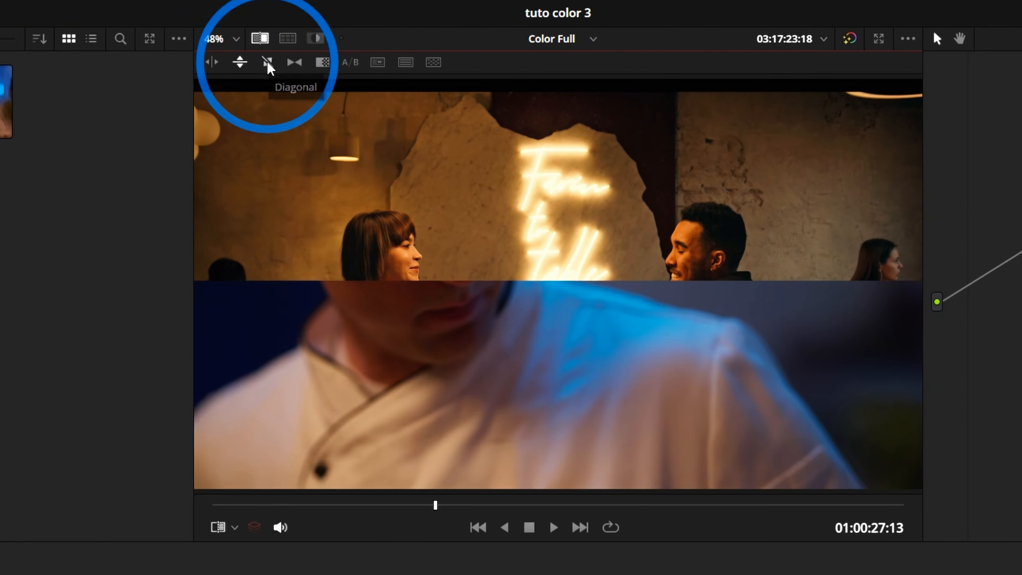
{"action": "left_click", "coordinate": [267, 62]}
{"action": "left_click", "coordinate": [294, 63]}
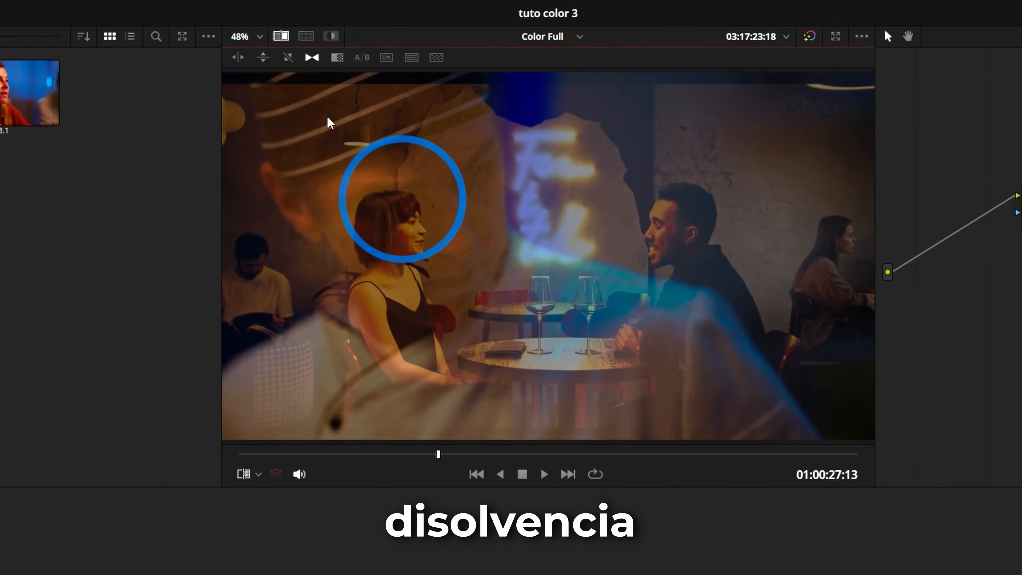
{"action": "left_click", "coordinate": [322, 62]}
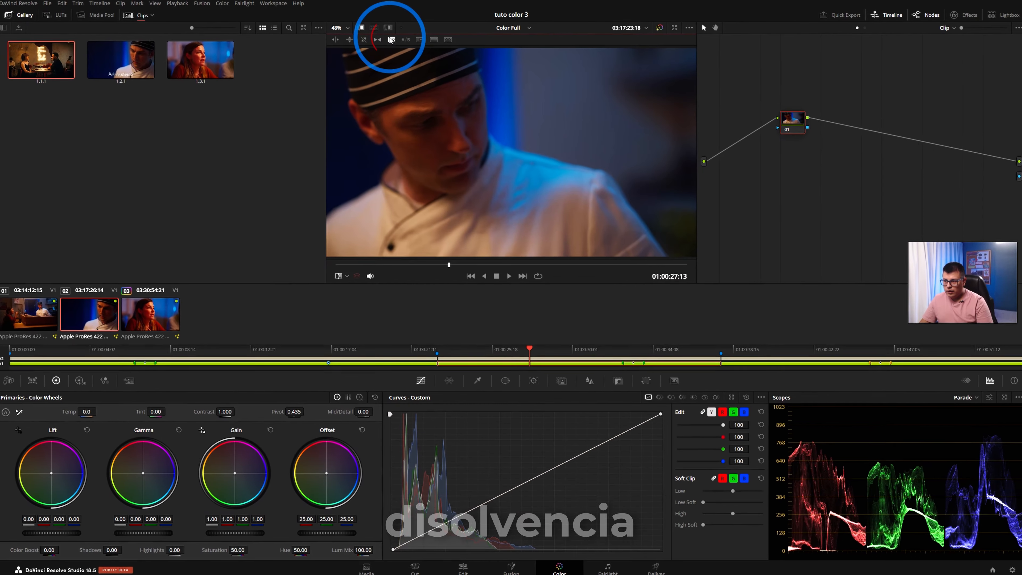
Step: Preview the difference, box, Venetian Blind and checkerboard wipe styles, repositioning the box, and return to the horizontal wipe
{"action": "left_click", "coordinate": [405, 40]}
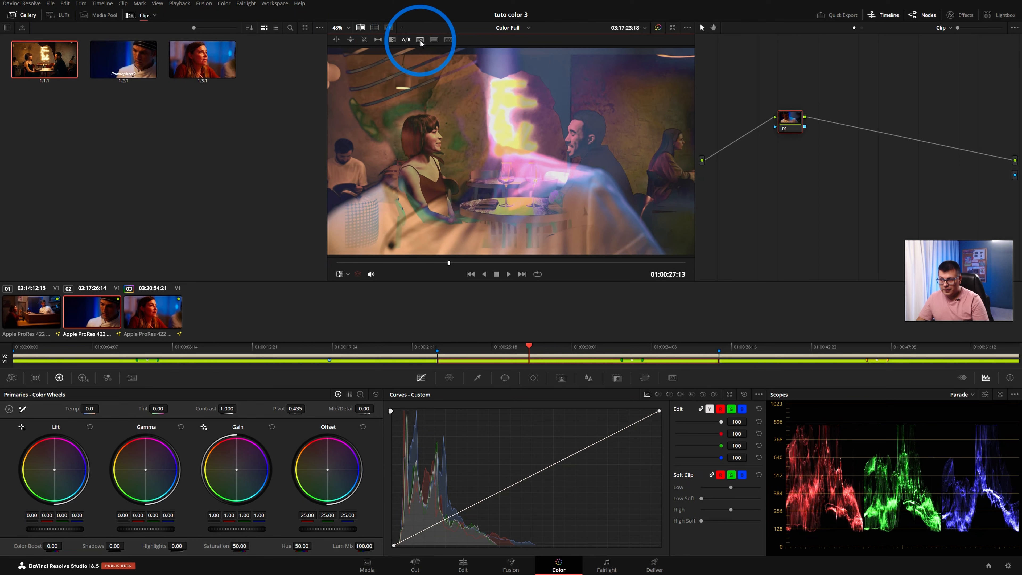
{"action": "left_click", "coordinate": [420, 39]}
{"action": "mouse_move", "coordinate": [453, 155]}
{"action": "left_mouse_down"}
{"action": "mouse_move", "coordinate": [445, 141]}
{"action": "mouse_move", "coordinate": [468, 148]}
{"action": "mouse_move", "coordinate": [449, 143]}
{"action": "left_mouse_up"}
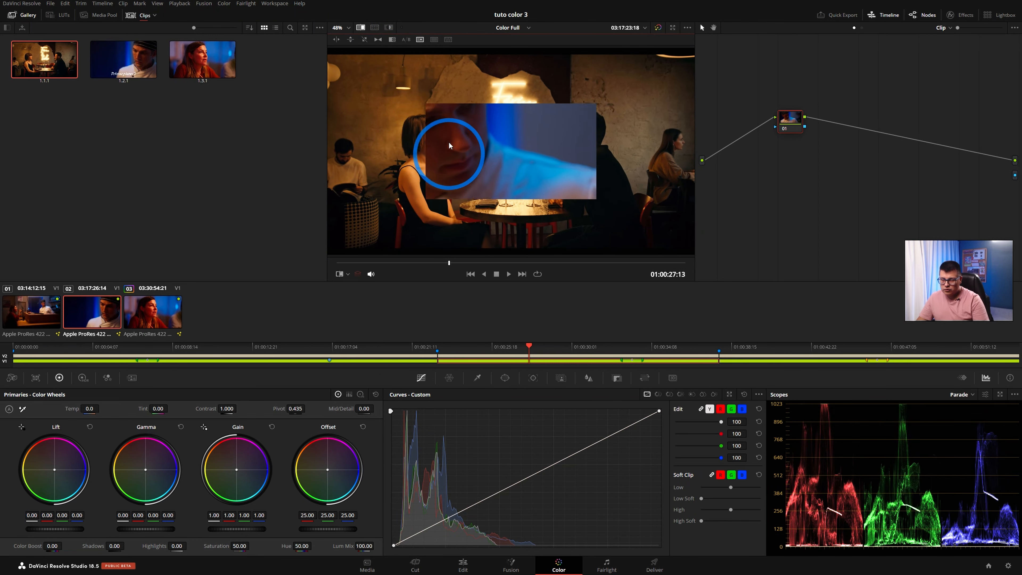
{"action": "left_click", "coordinate": [434, 39]}
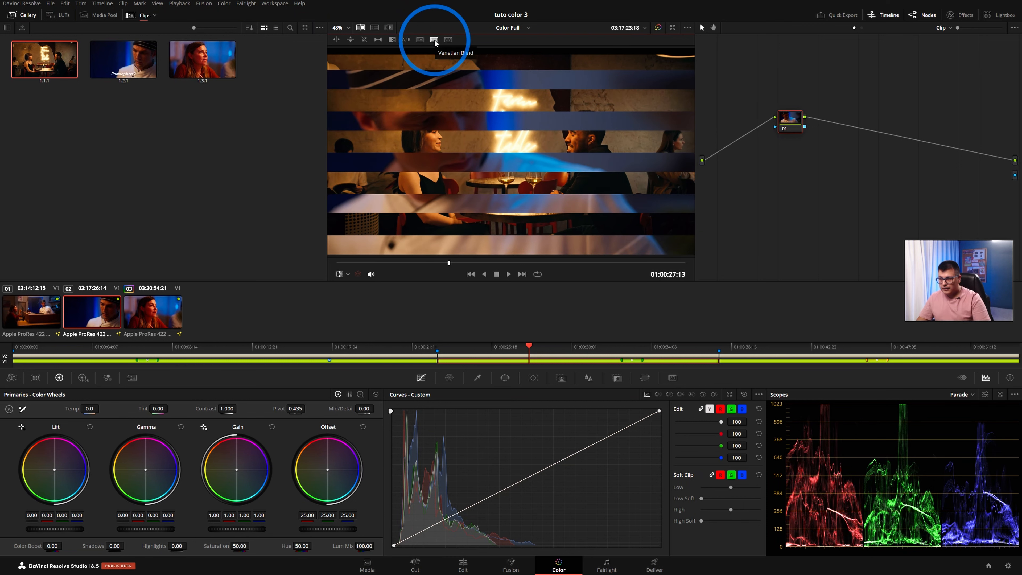
{"action": "left_click", "coordinate": [448, 41]}
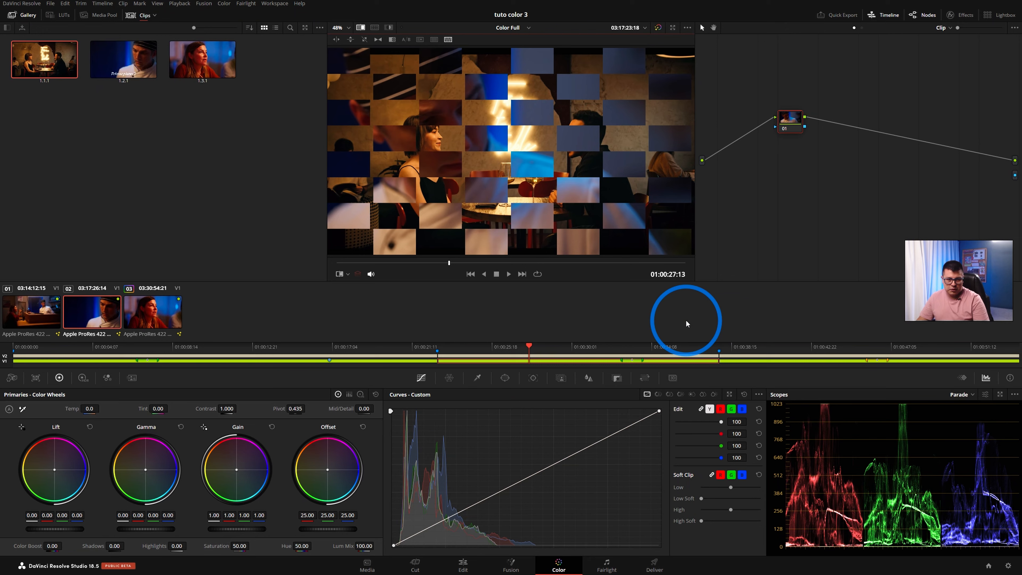
{"action": "left_click", "coordinate": [338, 39]}
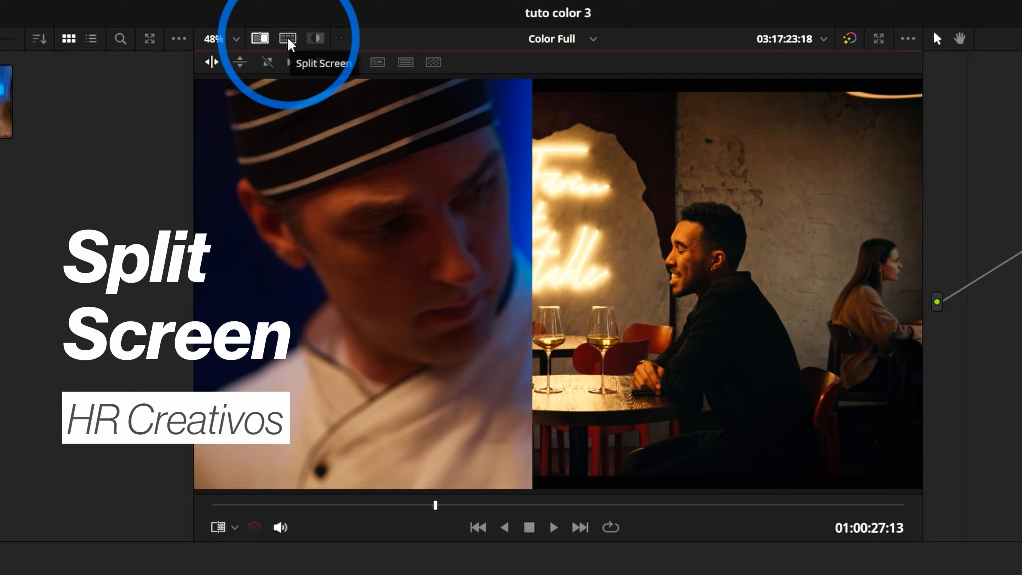
Step: Switch the viewer to Split Screen showing Neighbor Clips, and scrub the second clip to 01:00:28:13
{"action": "left_click", "coordinate": [288, 39]}
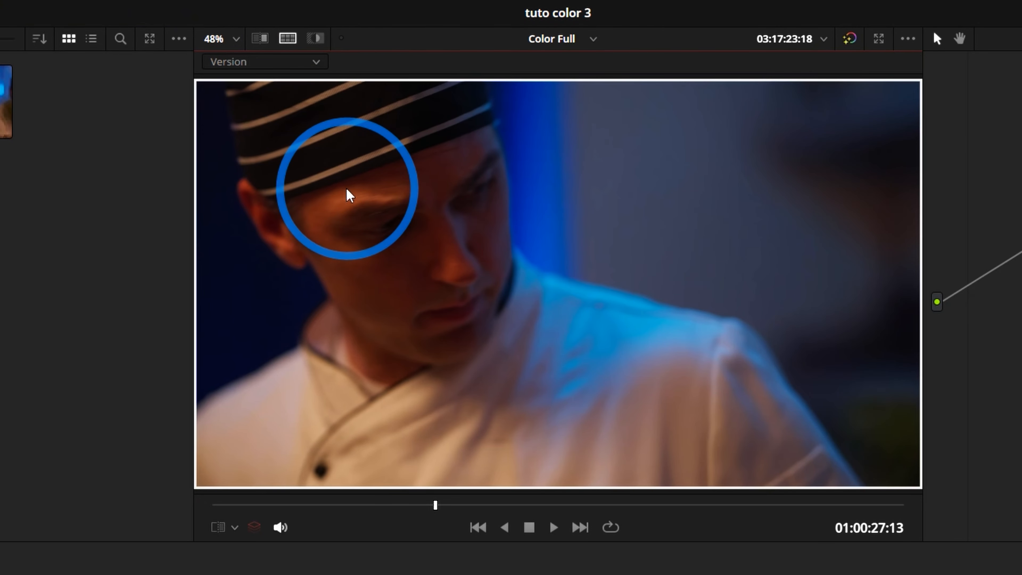
{"action": "left_click", "coordinate": [304, 62]}
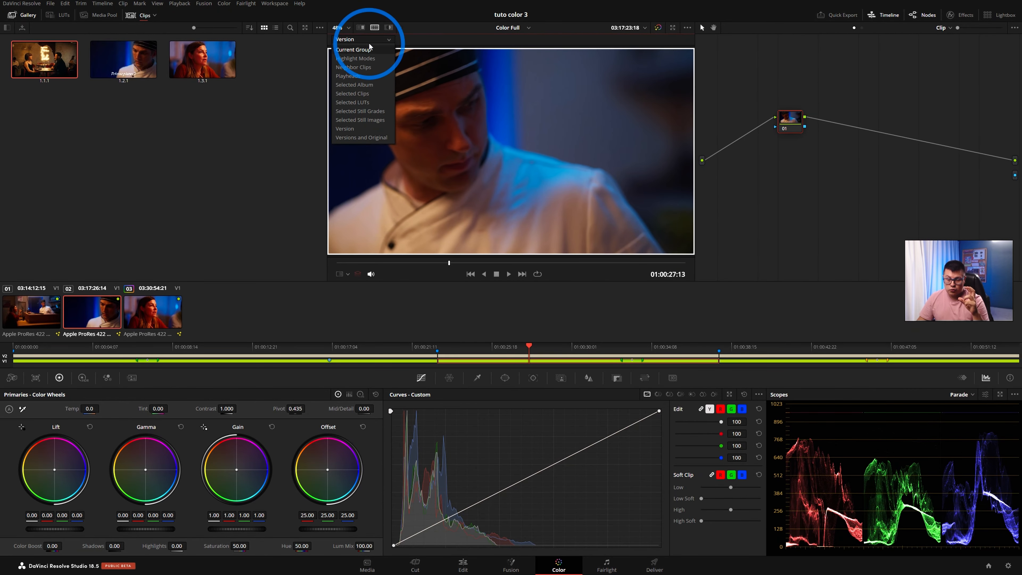
{"action": "left_click", "coordinate": [372, 68]}
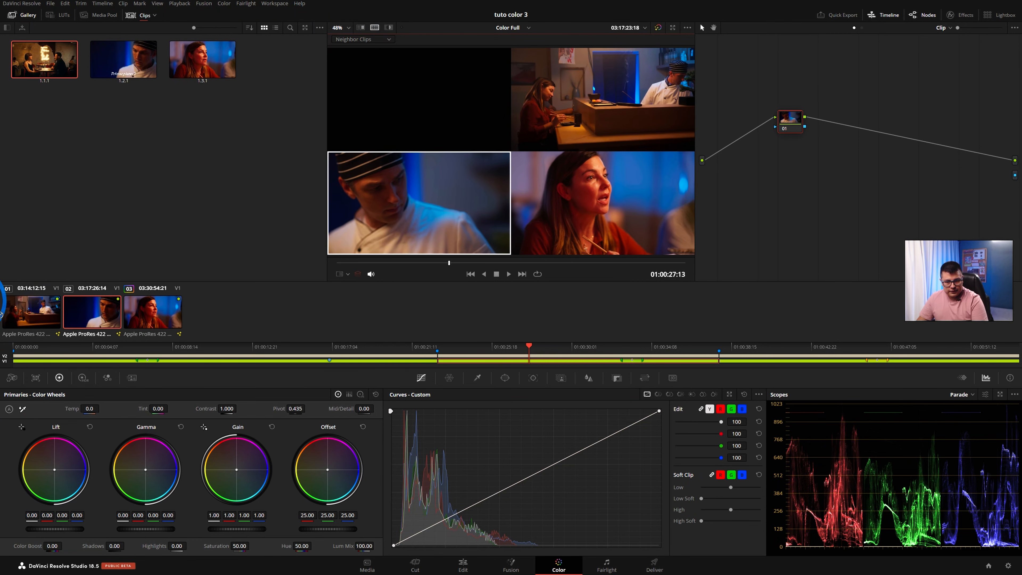
{"action": "mouse_move", "coordinate": [449, 263]}
{"action": "left_mouse_down"}
{"action": "mouse_move", "coordinate": [371, 263]}
{"action": "mouse_move", "coordinate": [437, 263]}
{"action": "left_mouse_up"}
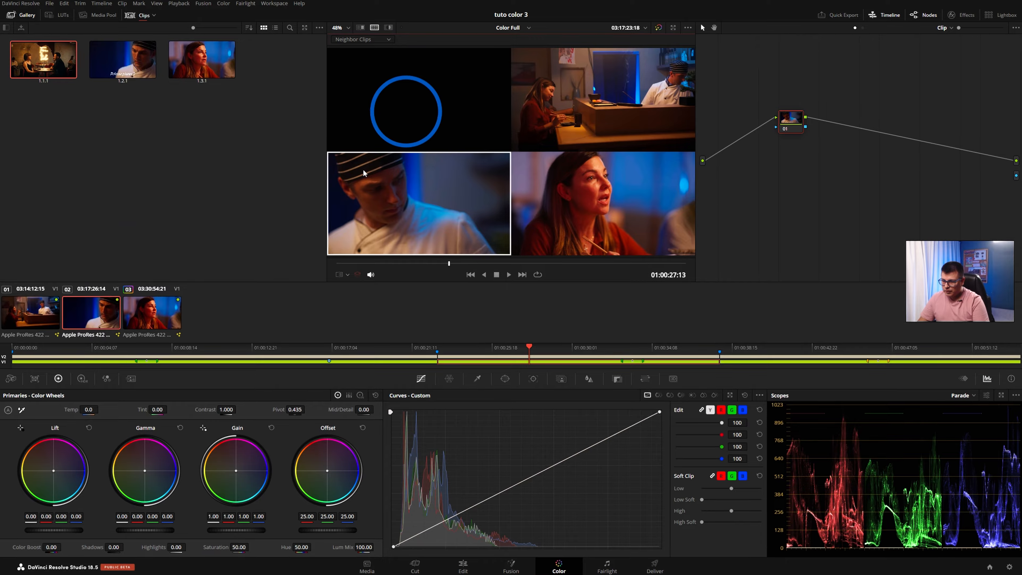
{"action": "left_click_drag", "start_coordinate": [451, 515], "coordinate": [420, 508]}
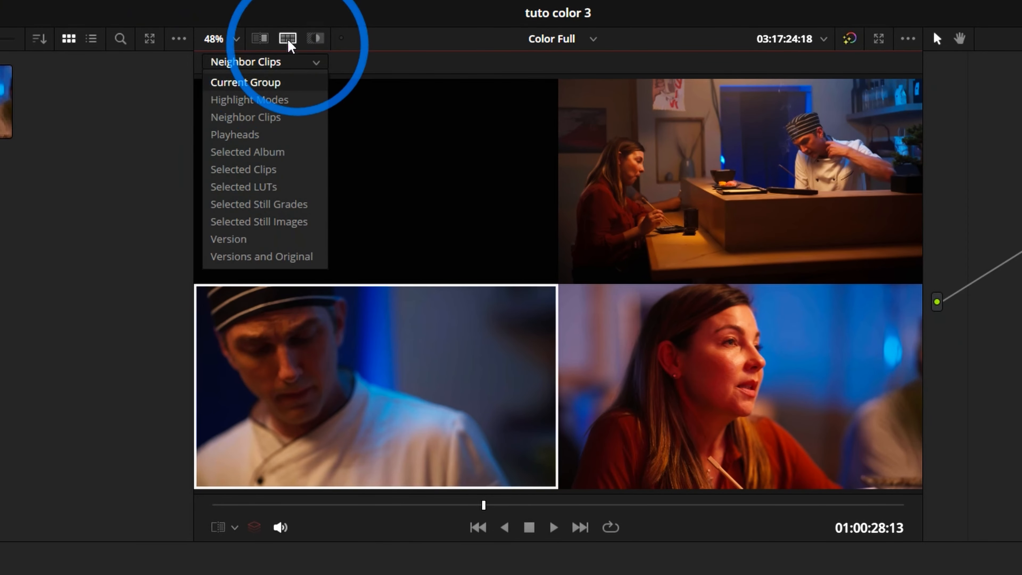
{"action": "left_click", "coordinate": [288, 40]}
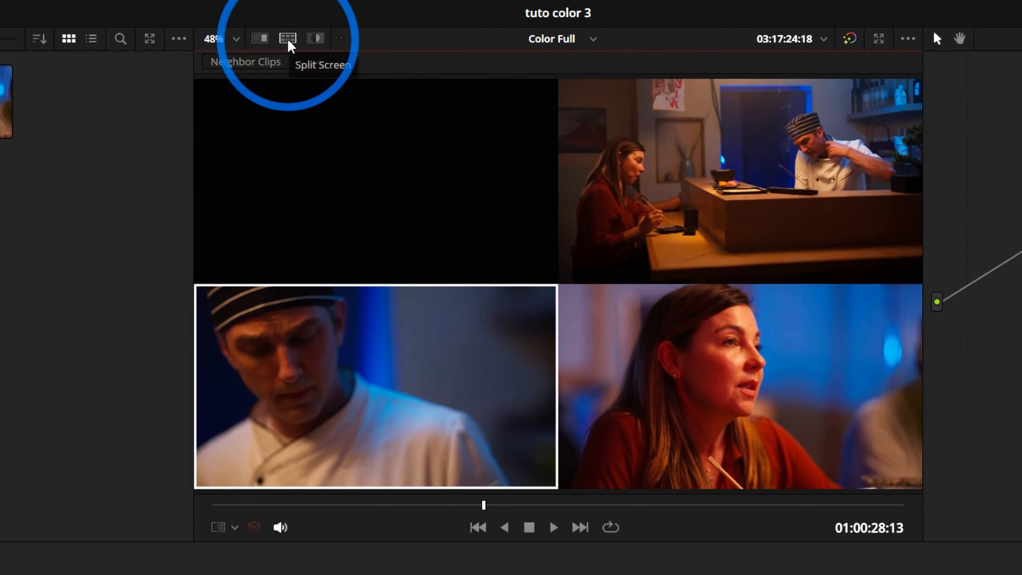
Step: Set the split screen to Selected LUTs and display the Blackmagic Design folder in the LUT browser
{"action": "left_click", "coordinate": [276, 62]}
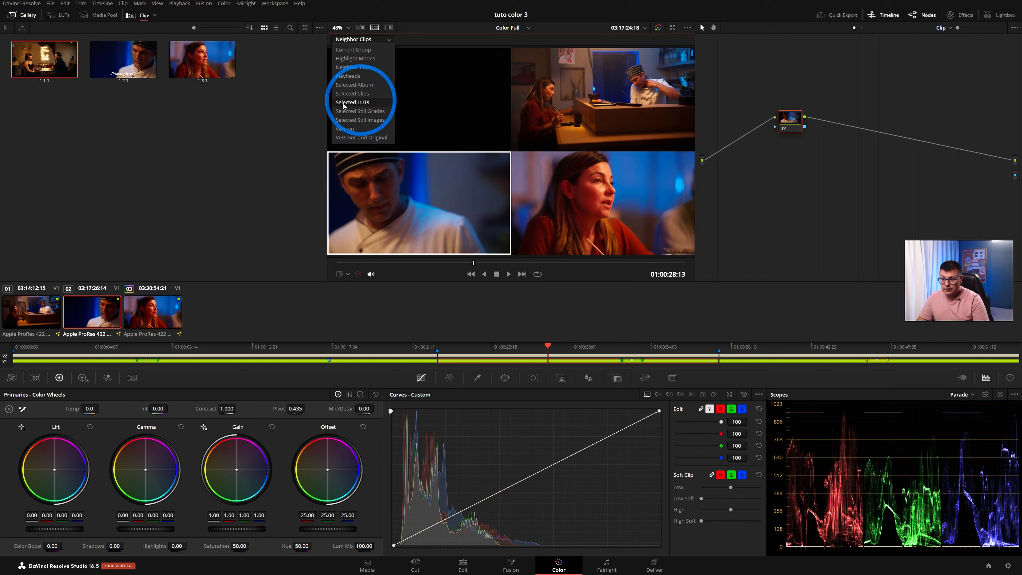
{"action": "left_click", "coordinate": [362, 102]}
{"action": "left_click", "coordinate": [52, 18]}
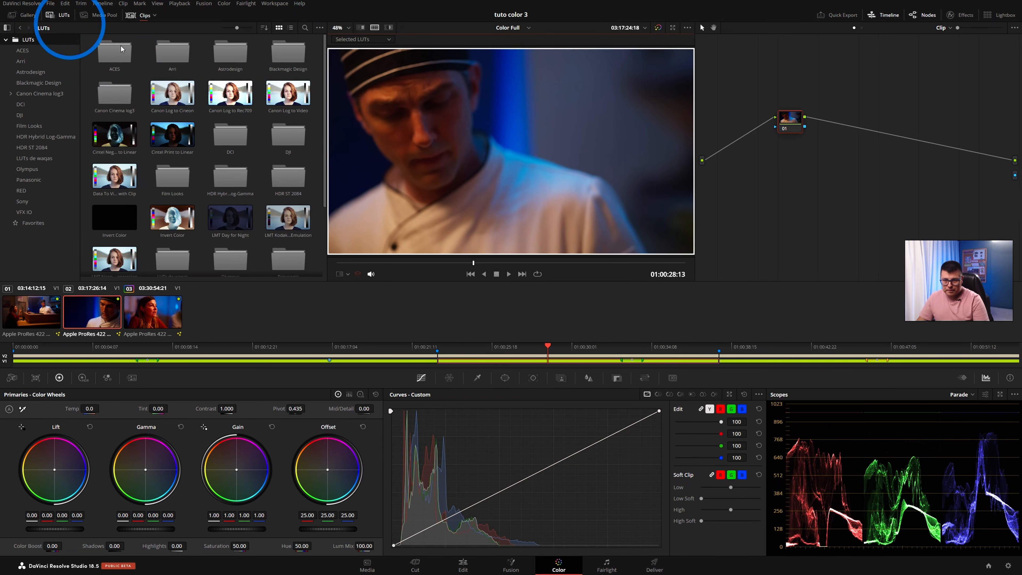
{"action": "left_click", "coordinate": [35, 221]}
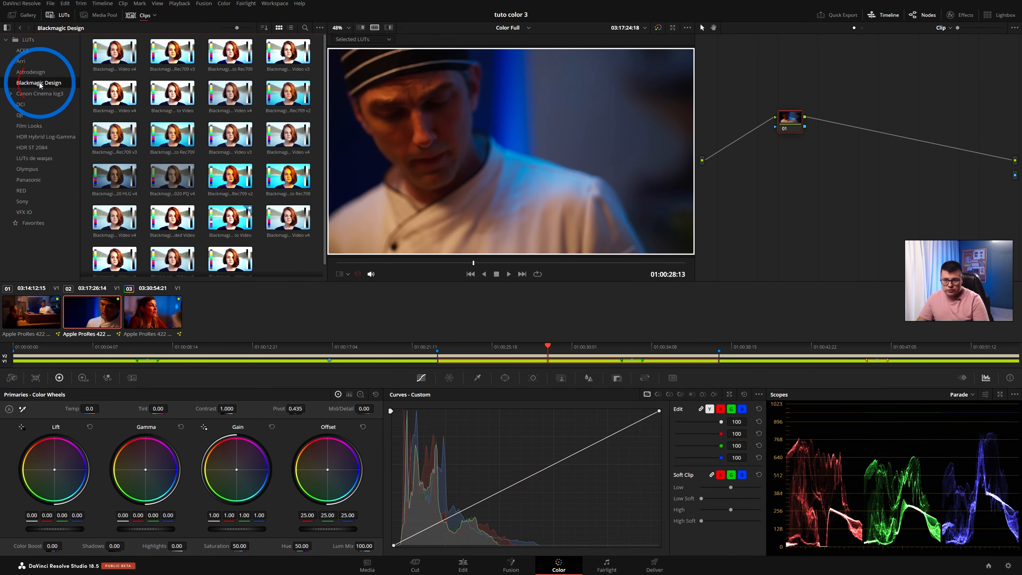
Step: Select all the Blackmagic Design LUTs for split-screen comparison and scrub the second clip to 01:00:25:21
{"action": "left_click", "coordinate": [112, 55]}
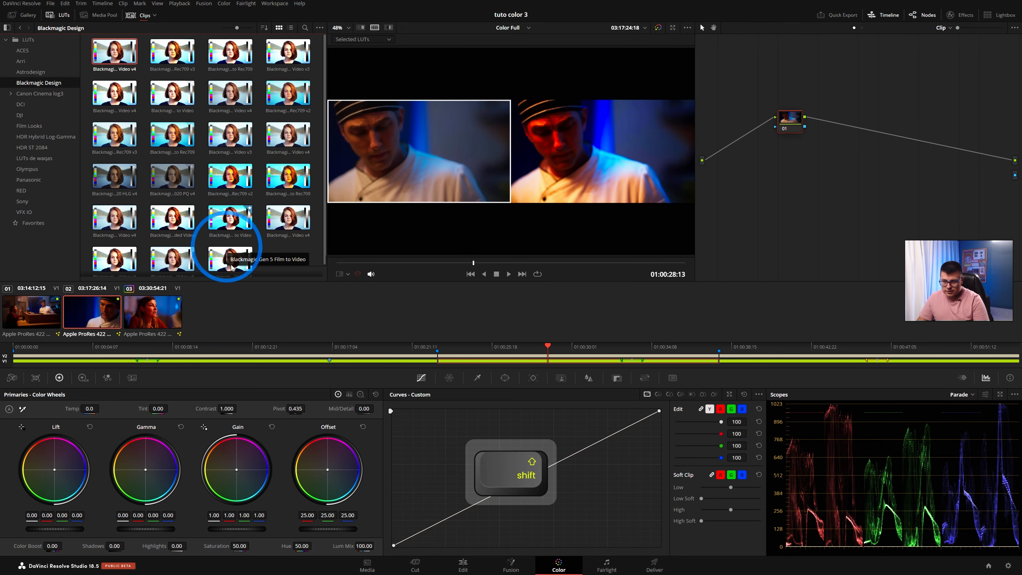
{"action": "left_click", "coordinate": [230, 262], "text": "shift"}
{"action": "left_click_drag", "start_coordinate": [378, 262], "coordinate": [400, 261]}
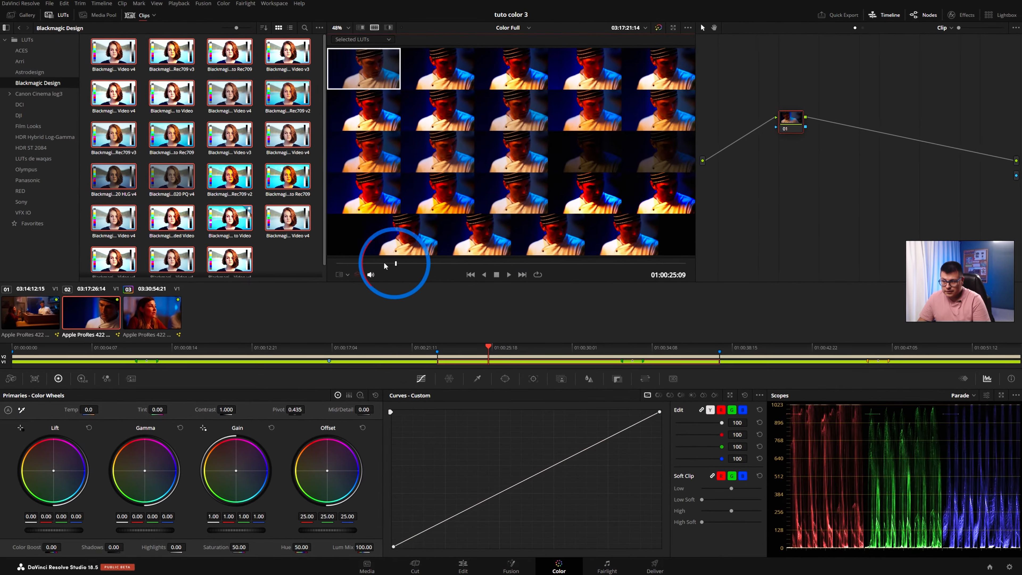
{"action": "left_click_drag", "start_coordinate": [328, 435], "coordinate": [375, 434]}
{"action": "left_click_drag", "start_coordinate": [413, 265], "coordinate": [411, 263]}
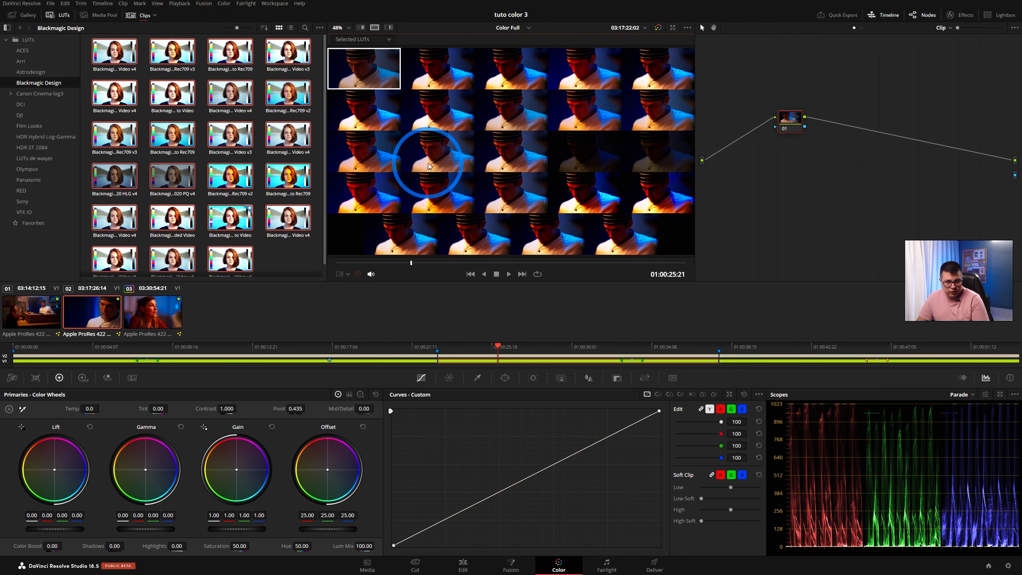
Step: Limit the comparison to six consecutive LUTs starting at Blackmagic 4K Film to Rec709 v3, and scrub forward through the clip
{"action": "left_click", "coordinate": [114, 134]}
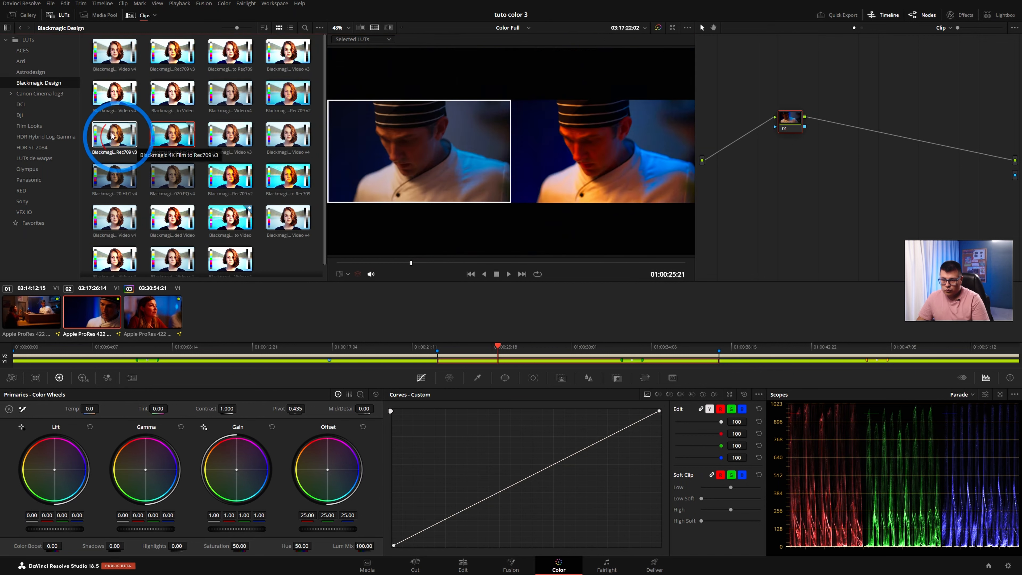
{"action": "left_click", "coordinate": [172, 176], "text": "shift"}
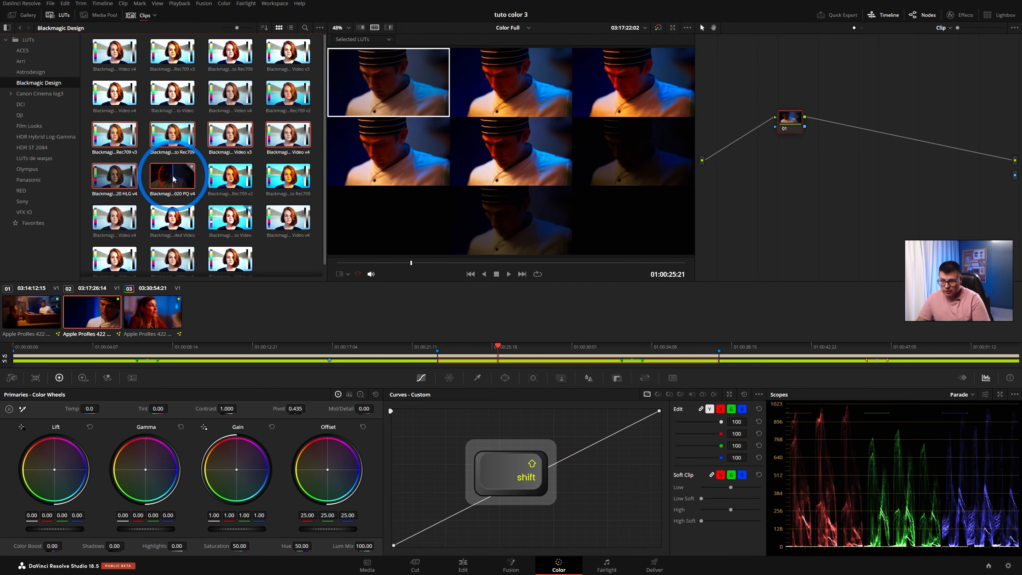
{"action": "left_click_drag", "start_coordinate": [412, 263], "coordinate": [460, 262]}
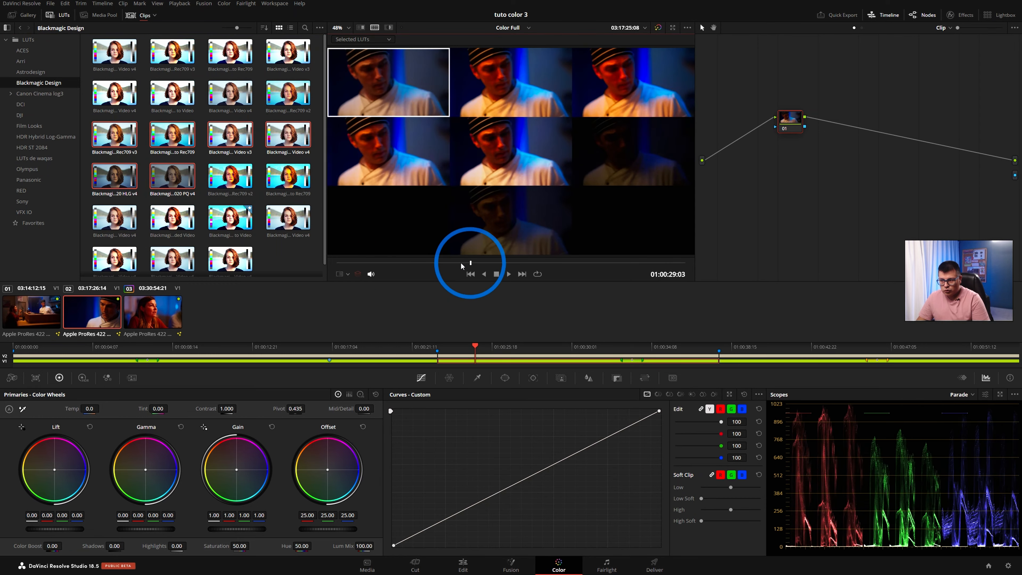
Step: Move the playhead to 01:00:08:13 in the first clip, compare its LUT previews, and turn off Split Screen
{"action": "left_click", "coordinate": [44, 311]}
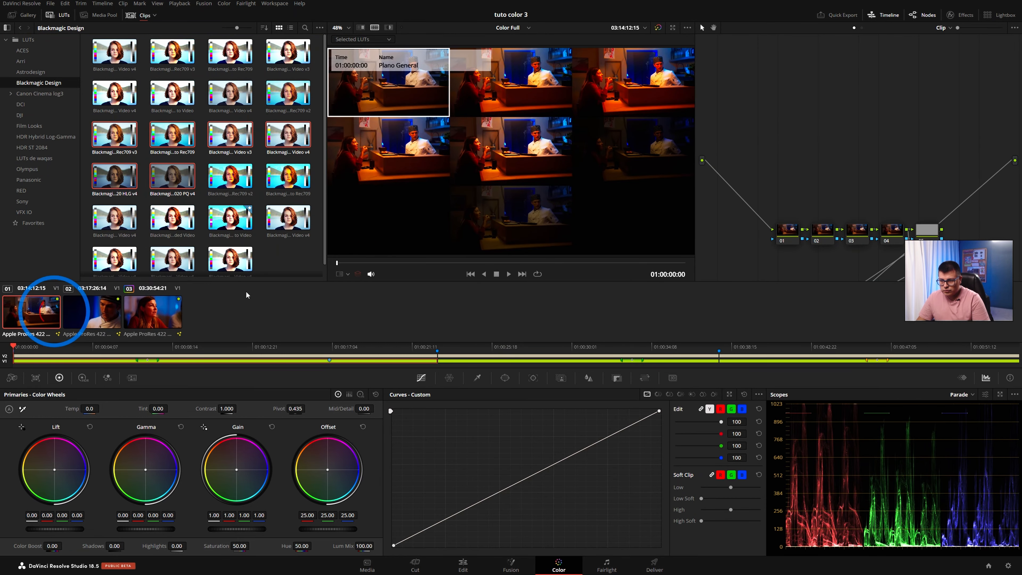
{"action": "left_click_drag", "start_coordinate": [381, 262], "coordinate": [468, 263]}
{"action": "left_click", "coordinate": [375, 28]}
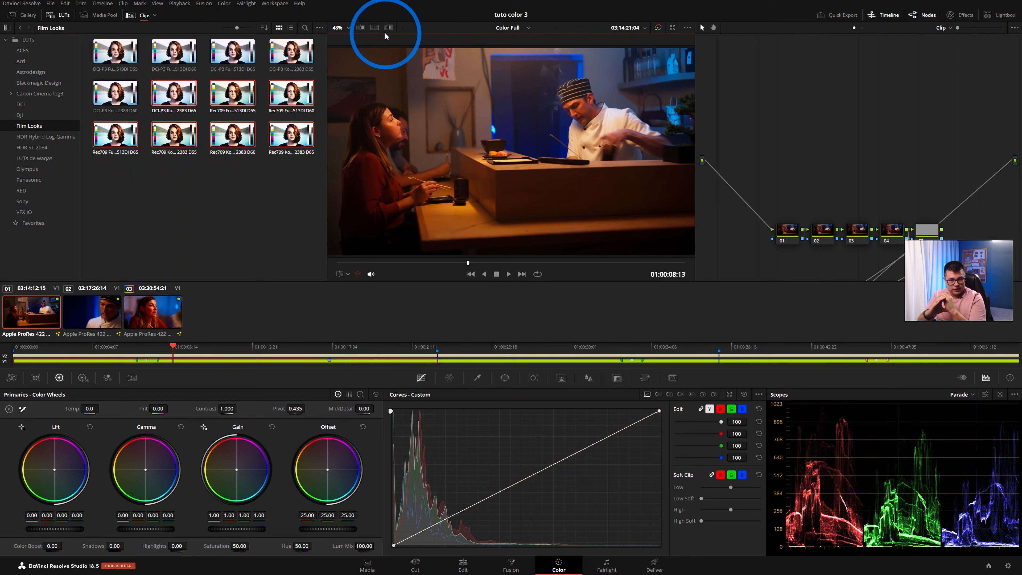
Step: Place a circular window over the chef at about Pan 55 and Tilt 52, and isolate it with Highlight
{"action": "left_click", "coordinate": [505, 378]}
{"action": "left_click", "coordinate": [401, 450]}
{"action": "left_click_drag", "start_coordinate": [491, 156], "coordinate": [584, 117]}
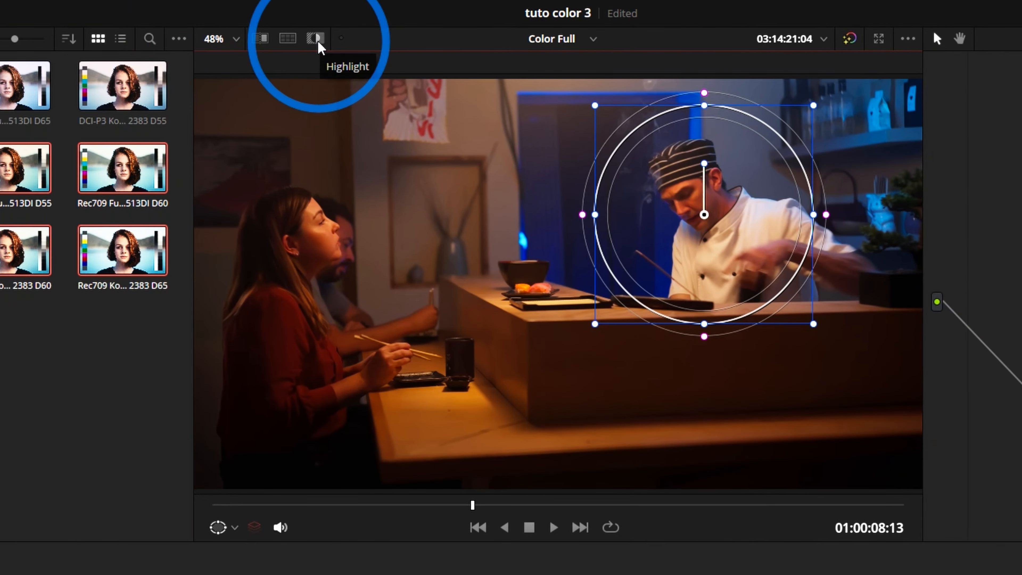
{"action": "left_click", "coordinate": [318, 40]}
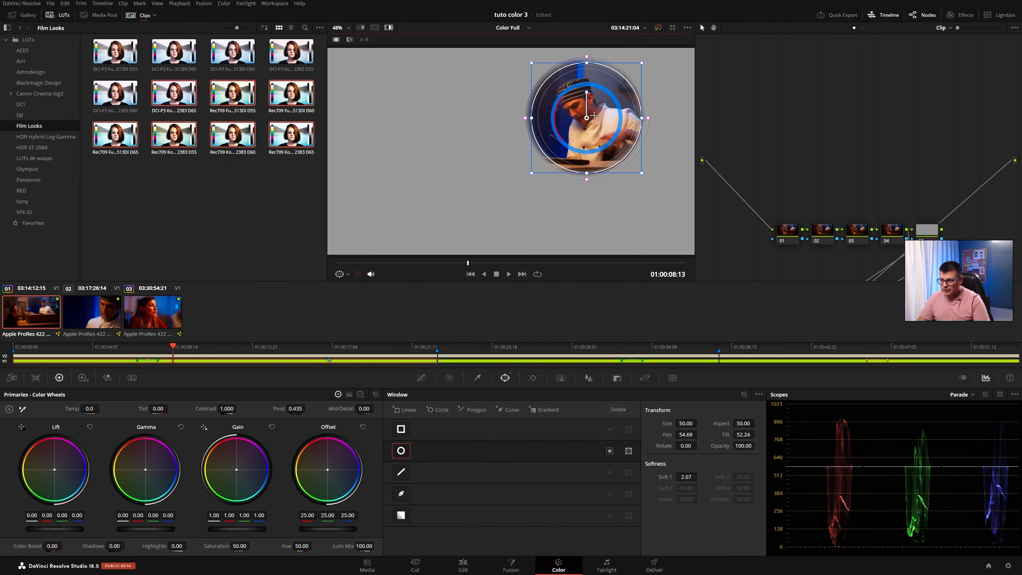
{"action": "mouse_move", "coordinate": [594, 116]}
{"action": "left_mouse_down"}
{"action": "mouse_move", "coordinate": [572, 97]}
{"action": "mouse_move", "coordinate": [561, 131]}
{"action": "mouse_move", "coordinate": [591, 118]}
{"action": "left_mouse_up"}
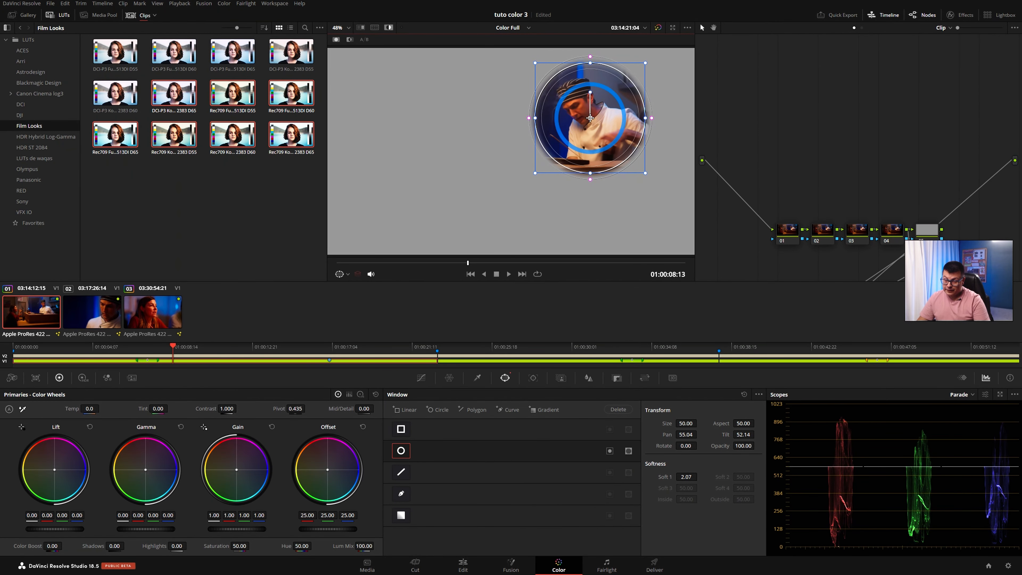
Step: View the chef's window in Highlight B/W and Highlight Difference modes, and turn Highlight off
{"action": "left_click", "coordinate": [350, 40]}
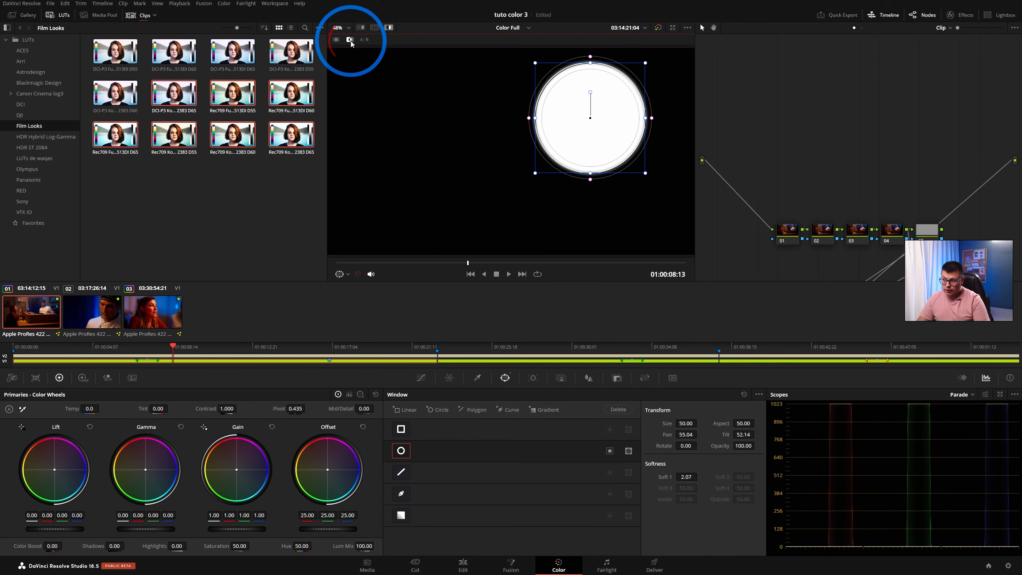
{"action": "left_click", "coordinate": [365, 40]}
{"action": "left_click", "coordinate": [389, 28]}
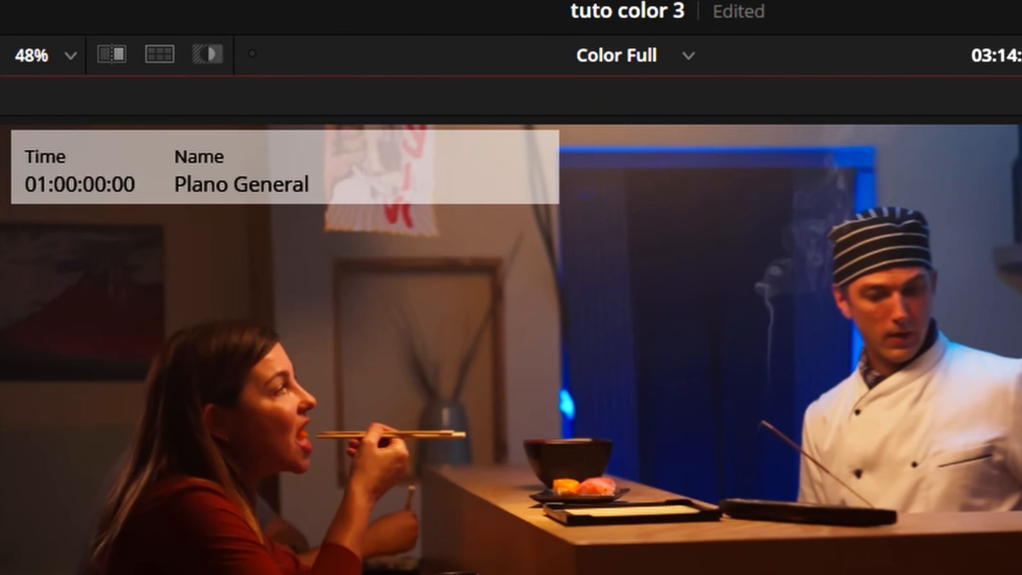
Step: Play the first clip in short stretches to check the viewer's playback frame rate, muting the audio
{"action": "key", "text": "space"}
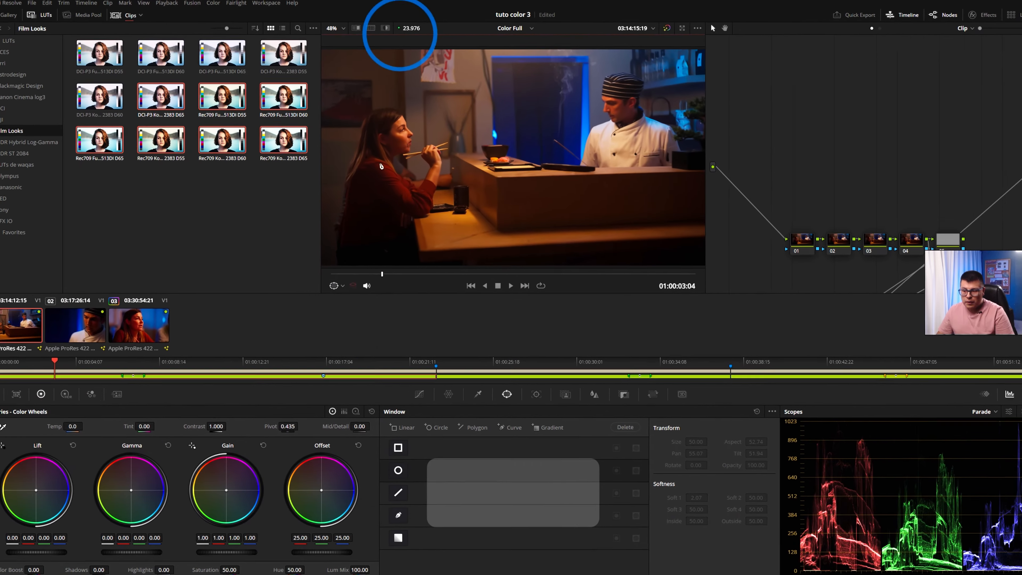
{"action": "key", "text": "space"}
{"action": "left_click", "coordinate": [370, 274]}
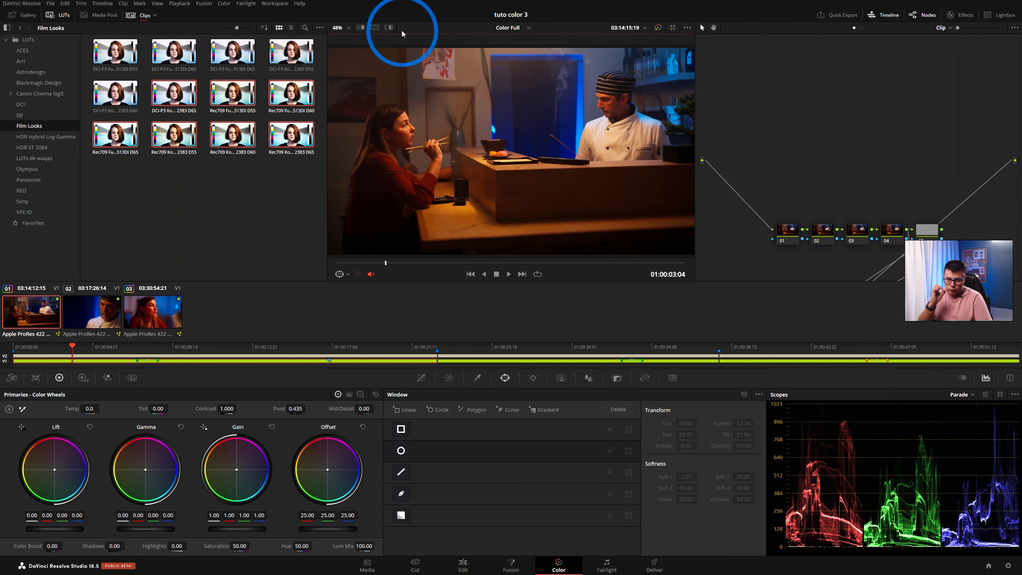
{"action": "key", "text": "space"}
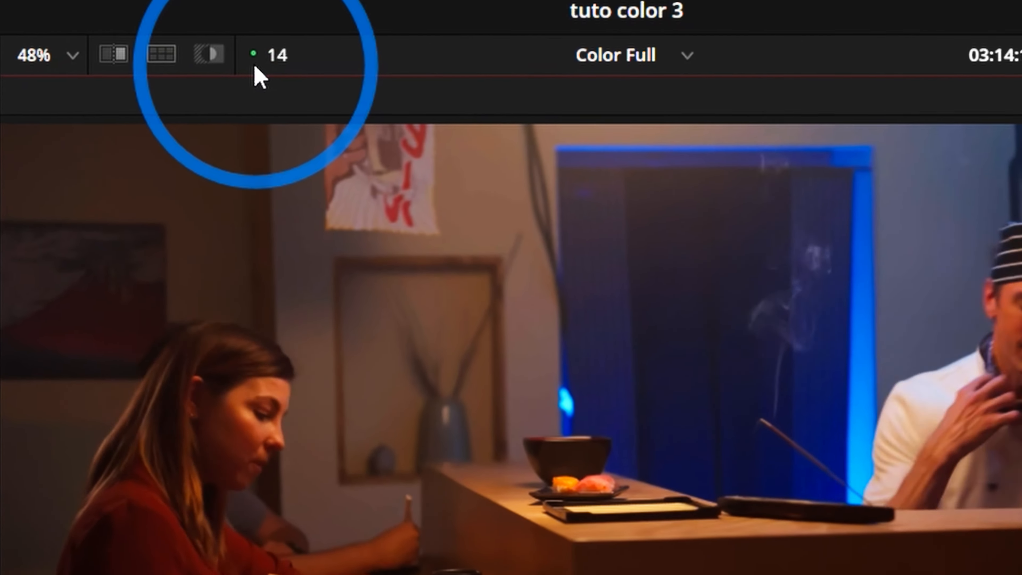
{"action": "key", "text": "space"}
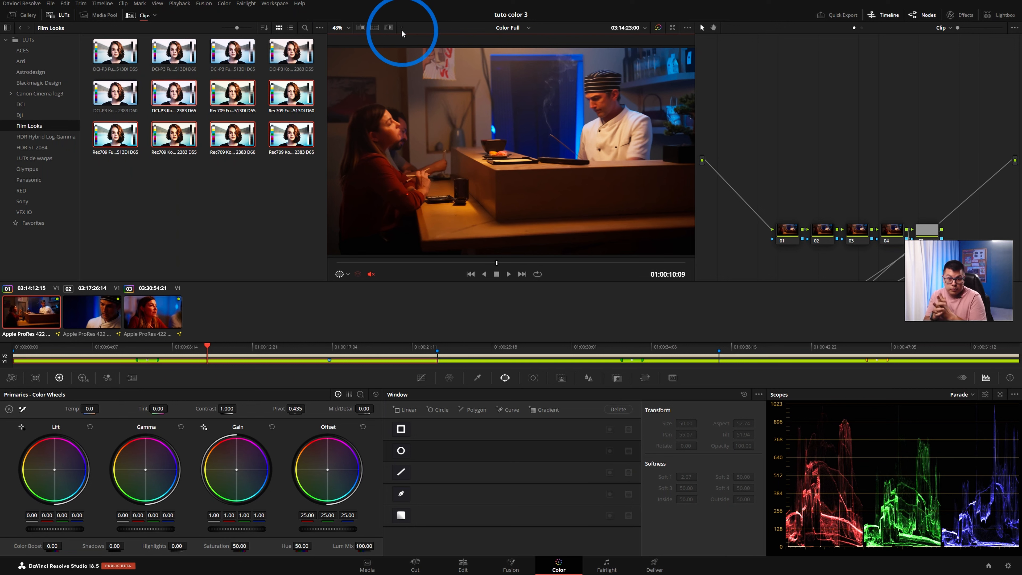
{"action": "key", "text": "space"}
{"action": "key", "text": "space"}
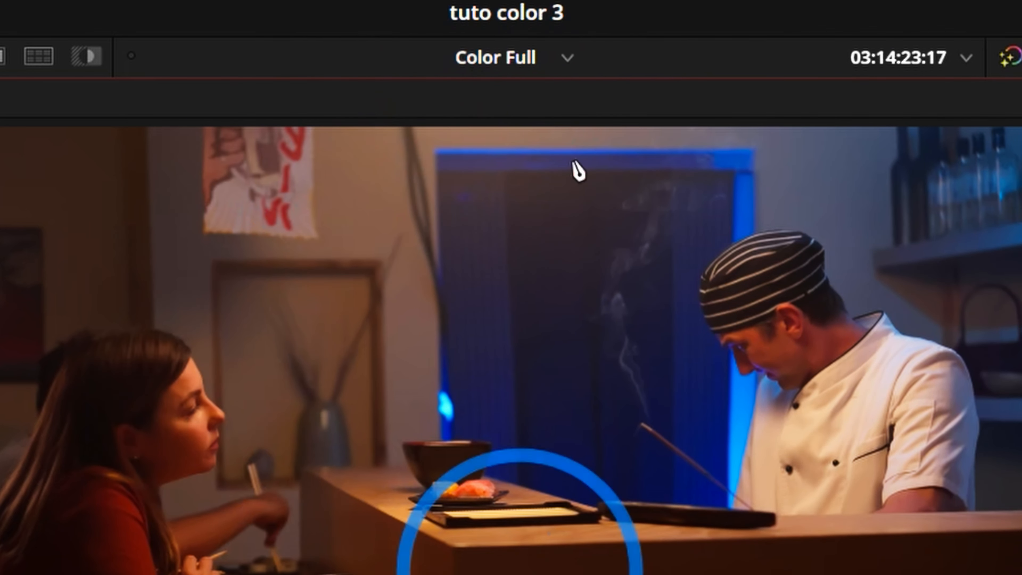
Step: Switch the viewer to the Blanco y negro timeline
{"action": "left_click", "coordinate": [567, 60]}
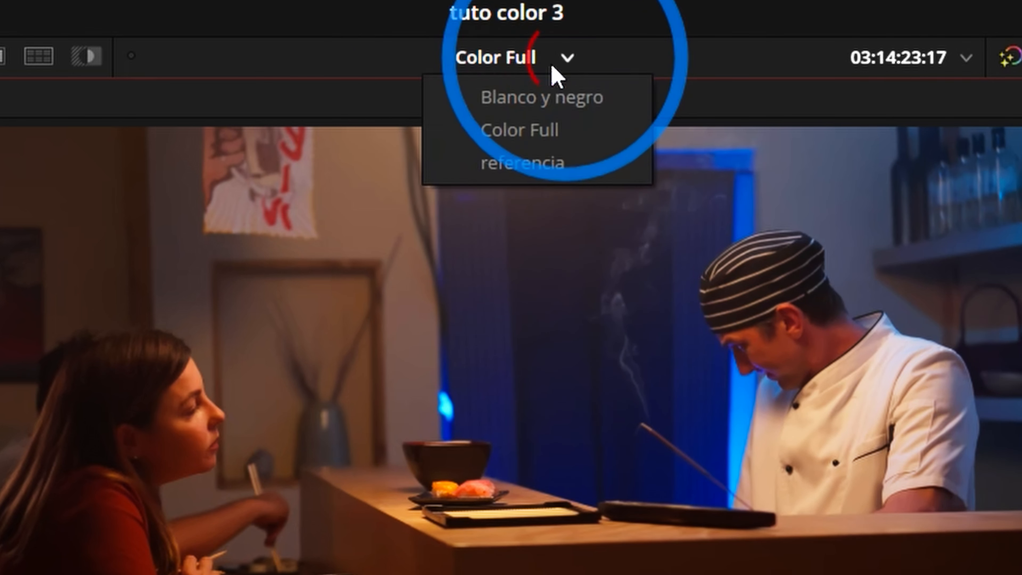
{"action": "left_click", "coordinate": [543, 98]}
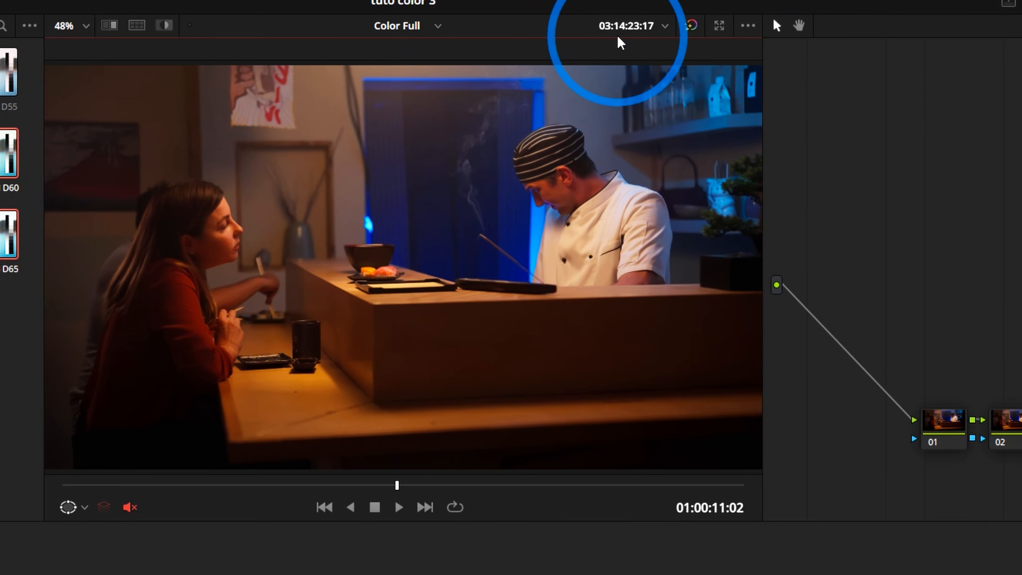
Step: Examine the display options of the viewer's source timecode and timeline timecode without changing them
{"action": "left_click", "coordinate": [665, 26]}
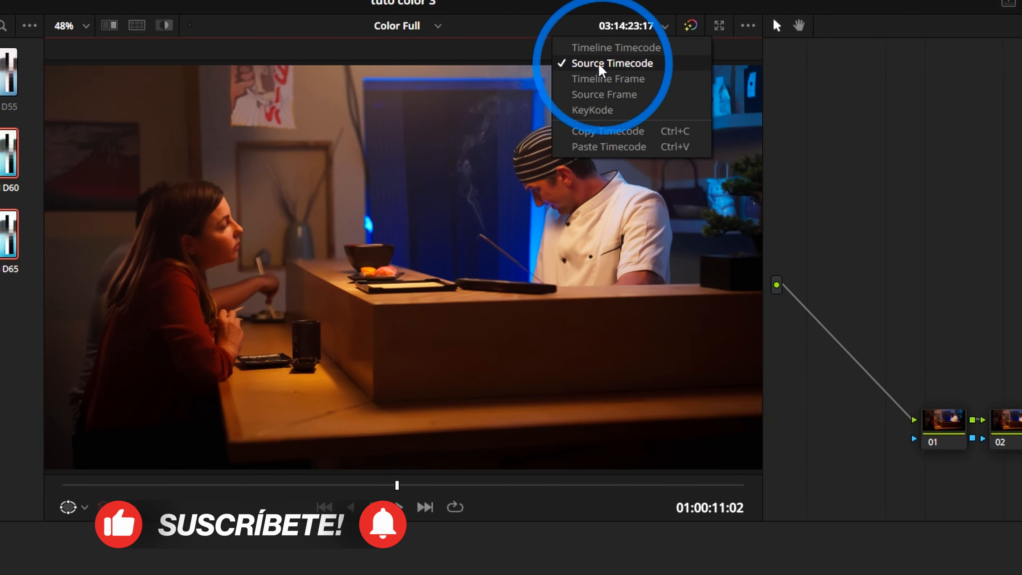
{"action": "left_click", "coordinate": [824, 127]}
{"action": "left_click", "coordinate": [707, 516]}
{"action": "right_click", "coordinate": [707, 516]}
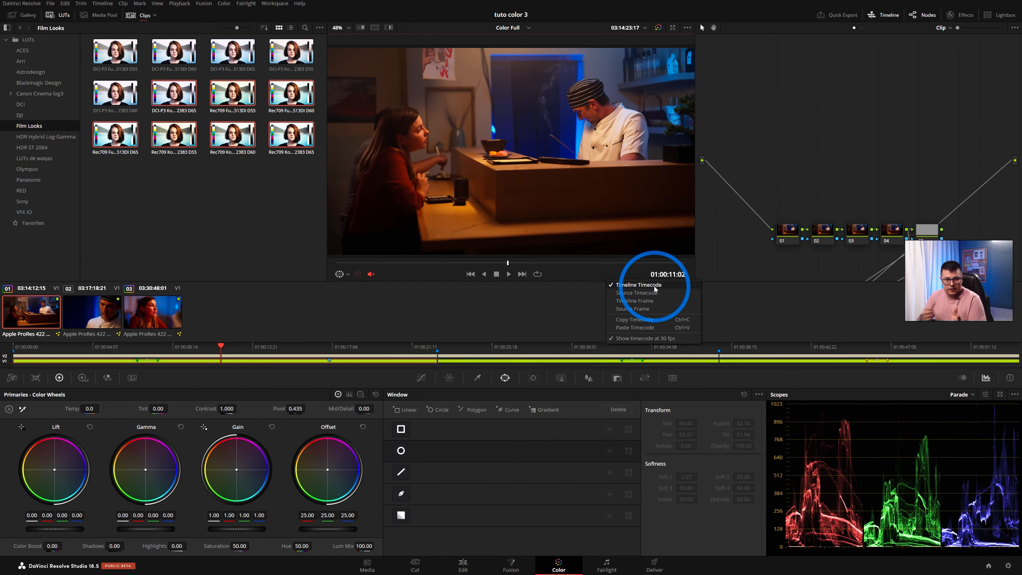
{"action": "right_click", "coordinate": [625, 27]}
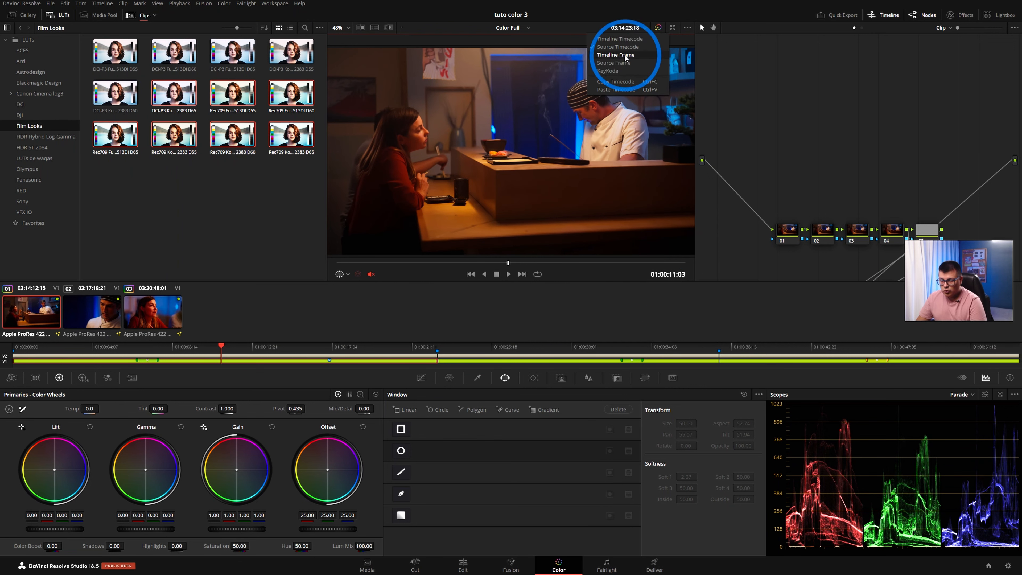
{"action": "left_click", "coordinate": [649, 7]}
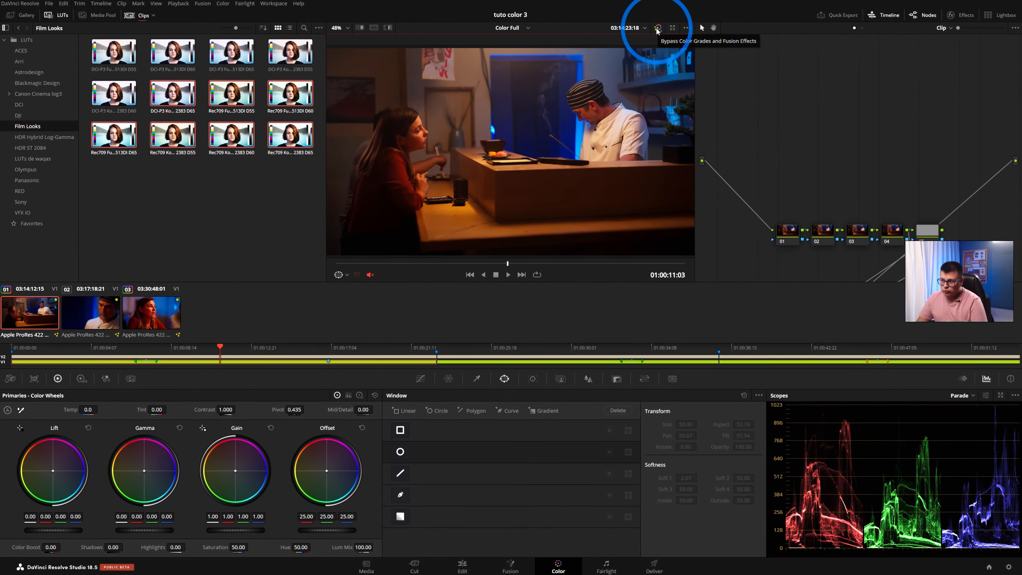
Step: Shift the first clip's Offset toward green at 18.76, 27.26 and 19.88, and toggle the grade bypass to compare
{"action": "left_click_drag", "start_coordinate": [326, 470], "coordinate": [312, 491]}
{"action": "left_click", "coordinate": [659, 28]}
{"action": "left_click", "coordinate": [659, 29]}
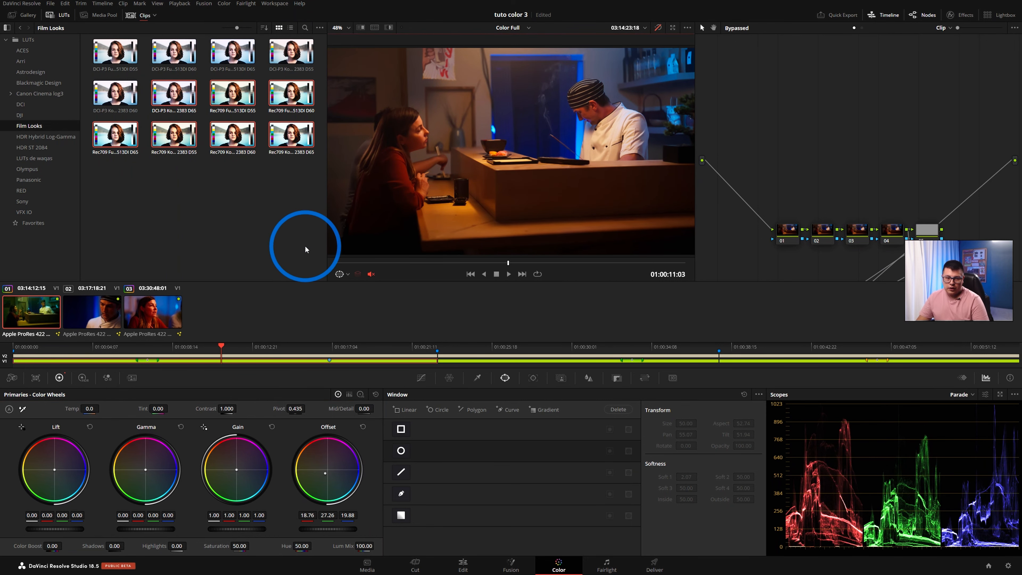
Step: In Fusion, merge a text node reading "fusion" over the image at centre 0.231, 0.877, and return to the Color page
{"action": "key", "text": "shift+4"}
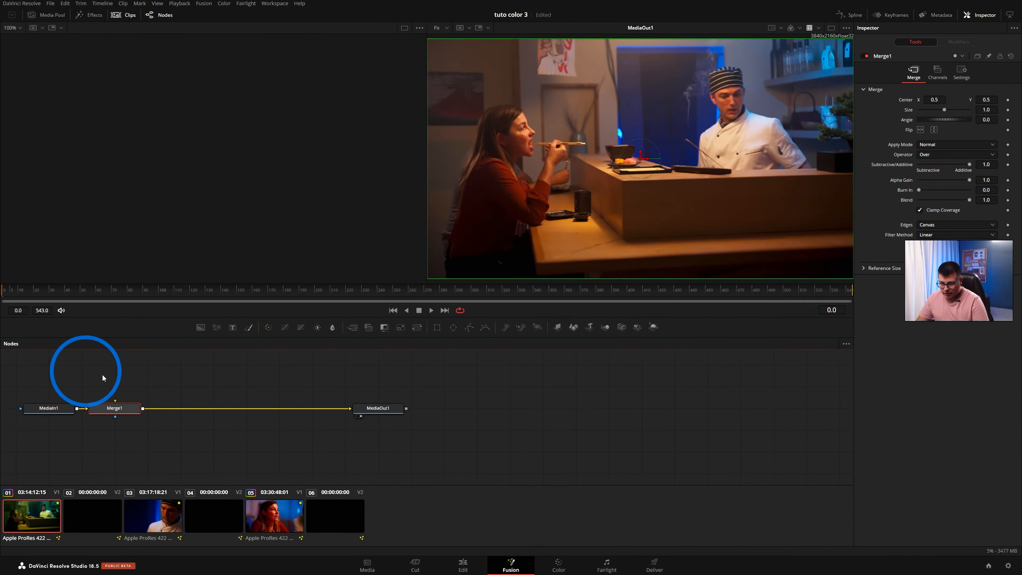
{"action": "key", "text": "BackSpace"}
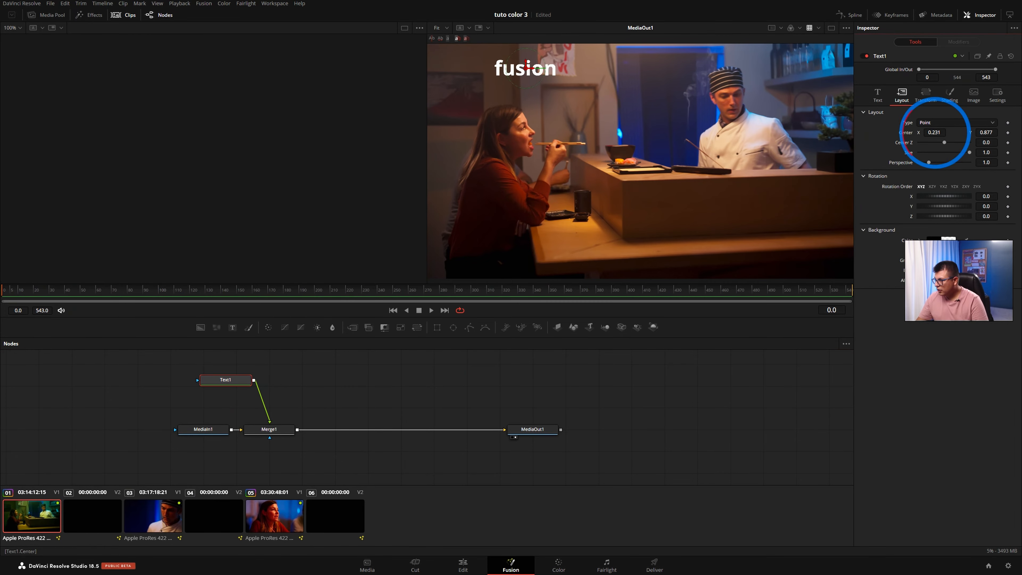
{"action": "key", "text": "shift+6"}
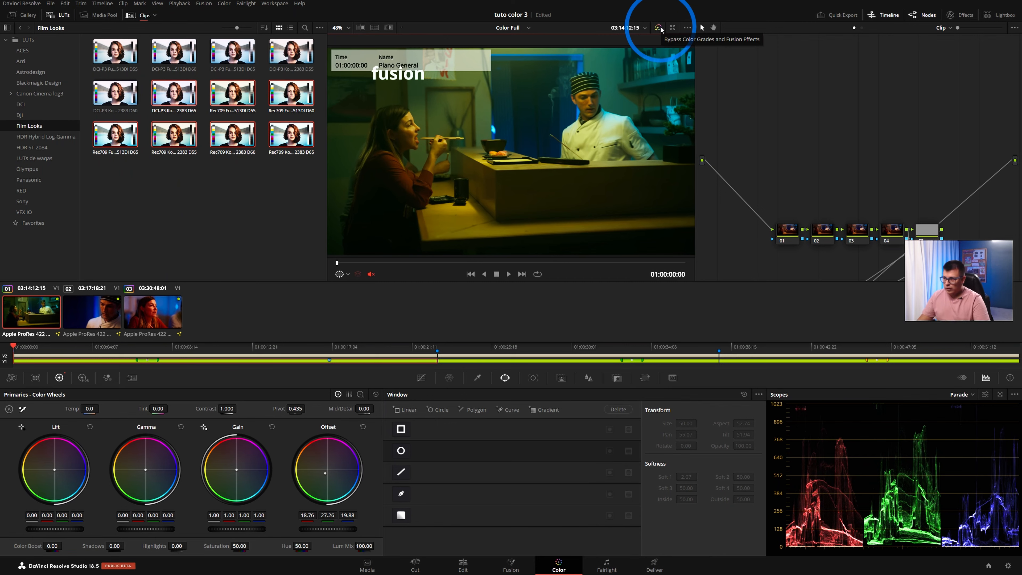
Step: Toggle the bypass of grades and Fusion effects, and limit it to Color to compare the image without its grade
{"action": "left_click", "coordinate": [660, 29]}
{"action": "left_click", "coordinate": [660, 28]}
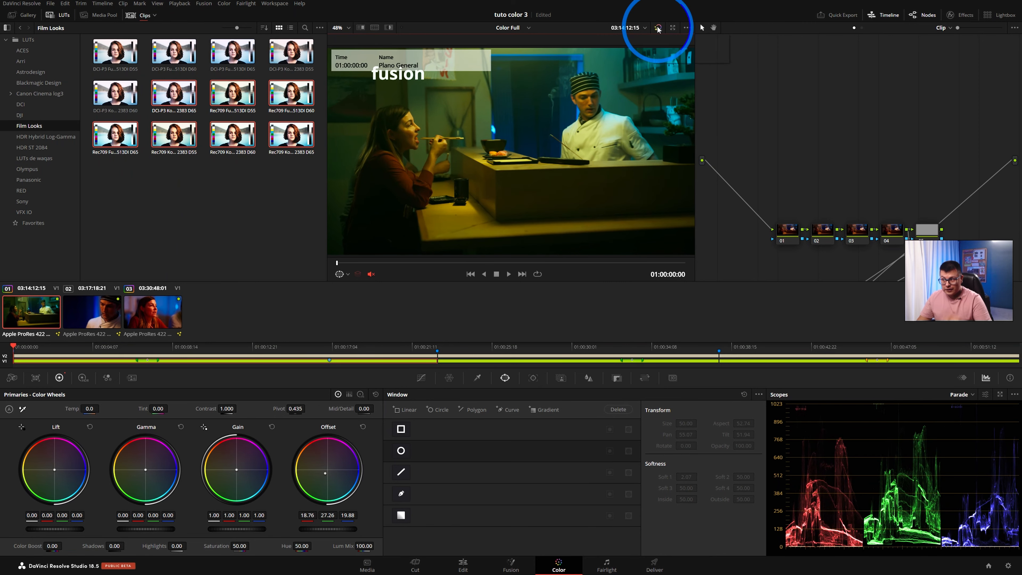
{"action": "right_click", "coordinate": [659, 29]}
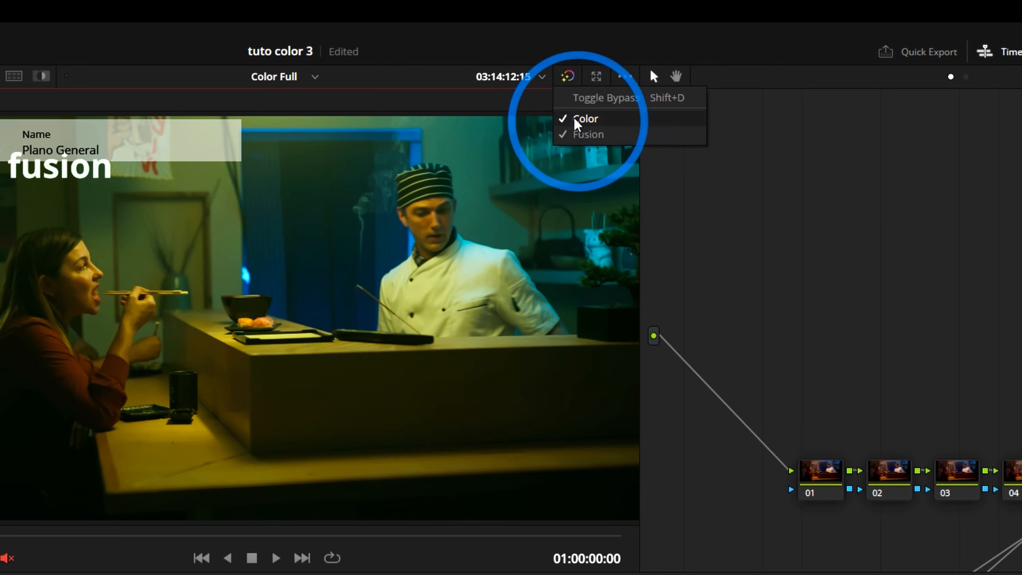
{"action": "left_click", "coordinate": [576, 121]}
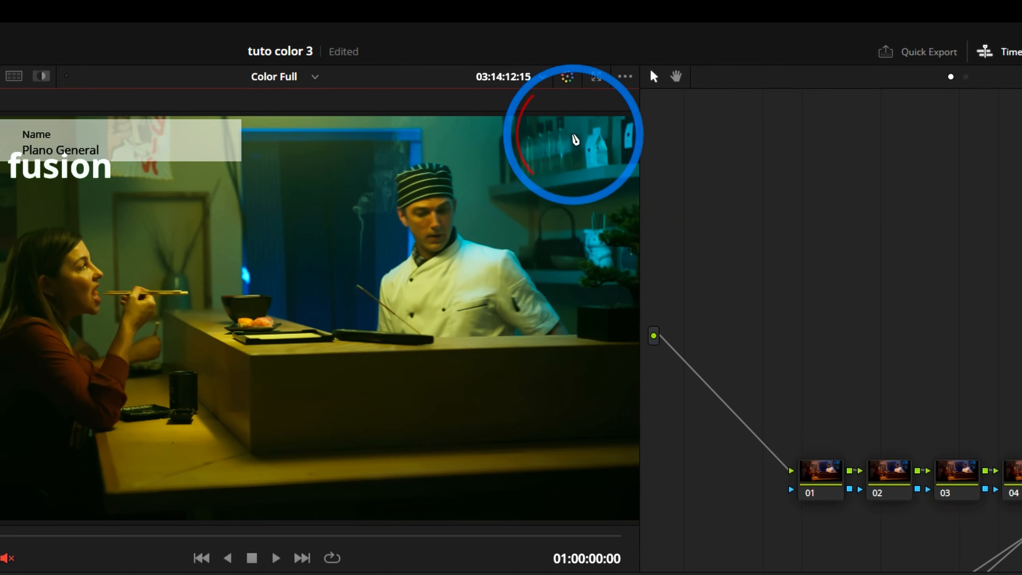
{"action": "left_click", "coordinate": [568, 77]}
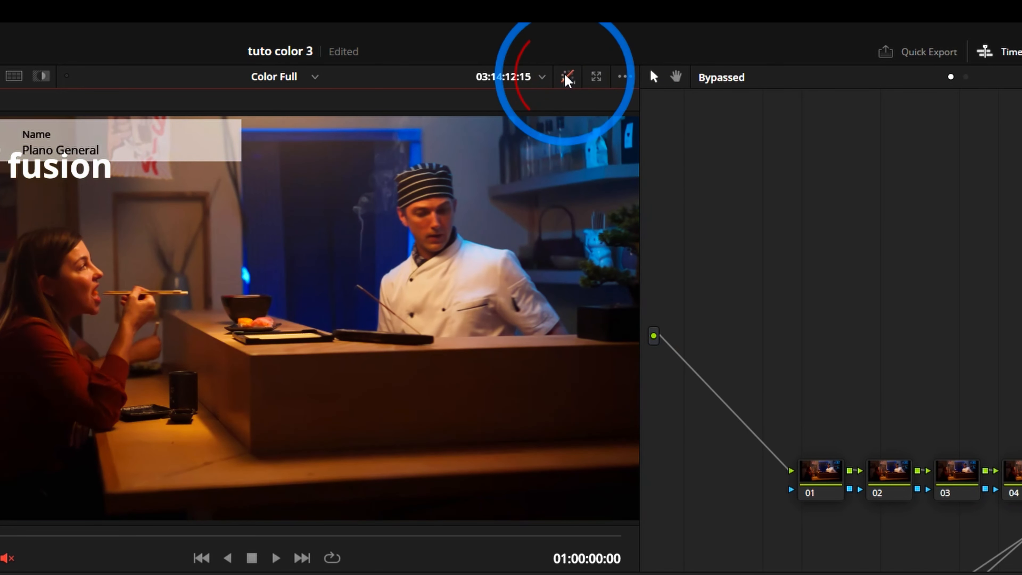
{"action": "left_click", "coordinate": [568, 76]}
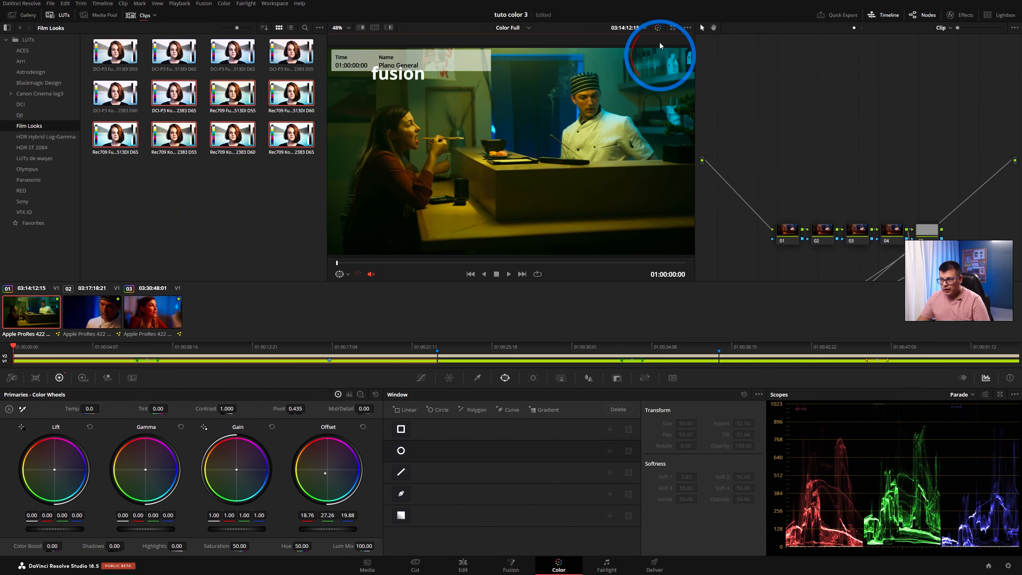
{"action": "left_click", "coordinate": [662, 49]}
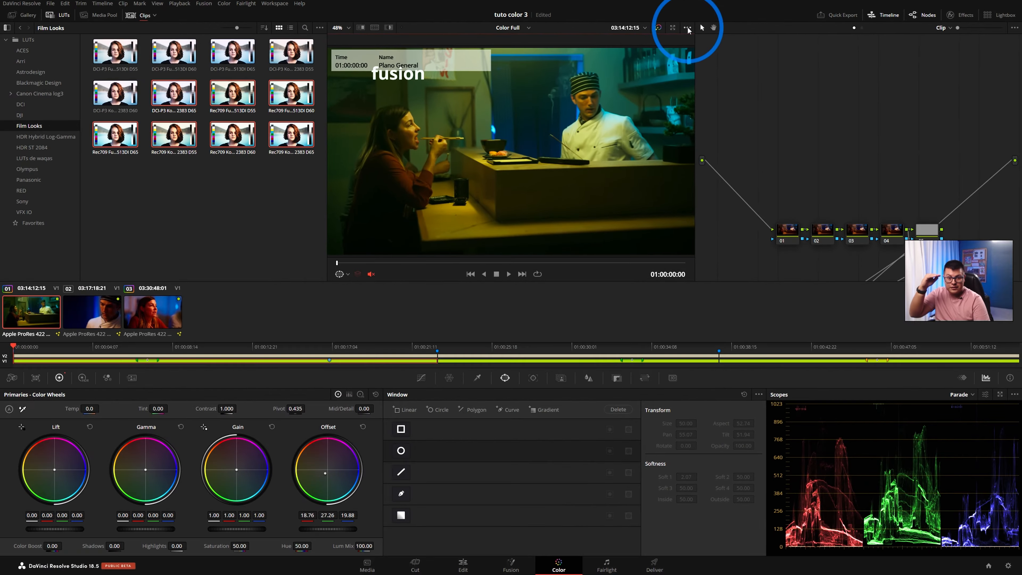
Step: Look over the viewer's Highlight options, enable picker RGB values, and set the on-screen control to the qualifier eyedropper
{"action": "left_click", "coordinate": [687, 27]}
{"action": "mouse_move", "coordinate": [729, 39]}
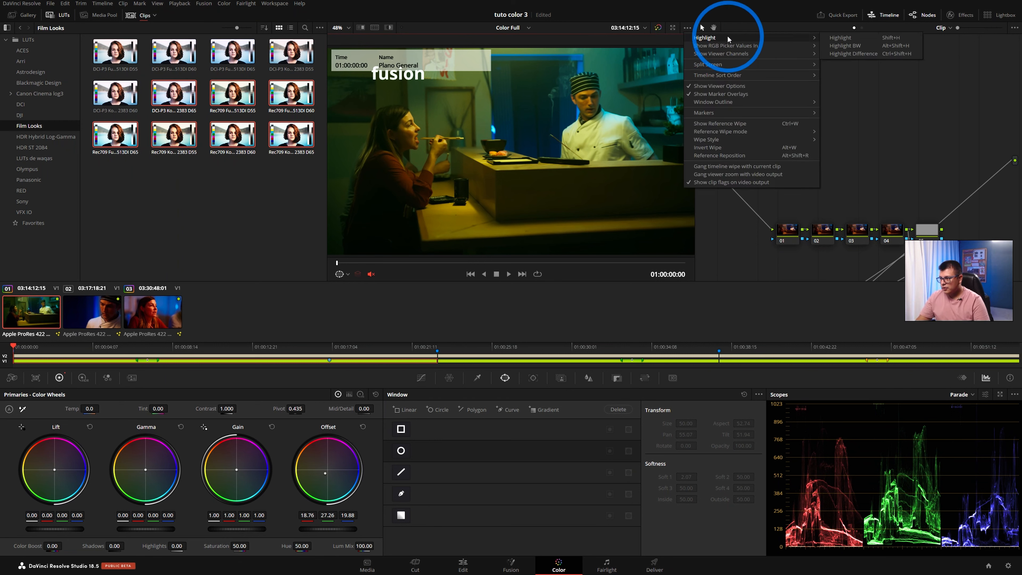
{"action": "left_click", "coordinate": [446, 150]}
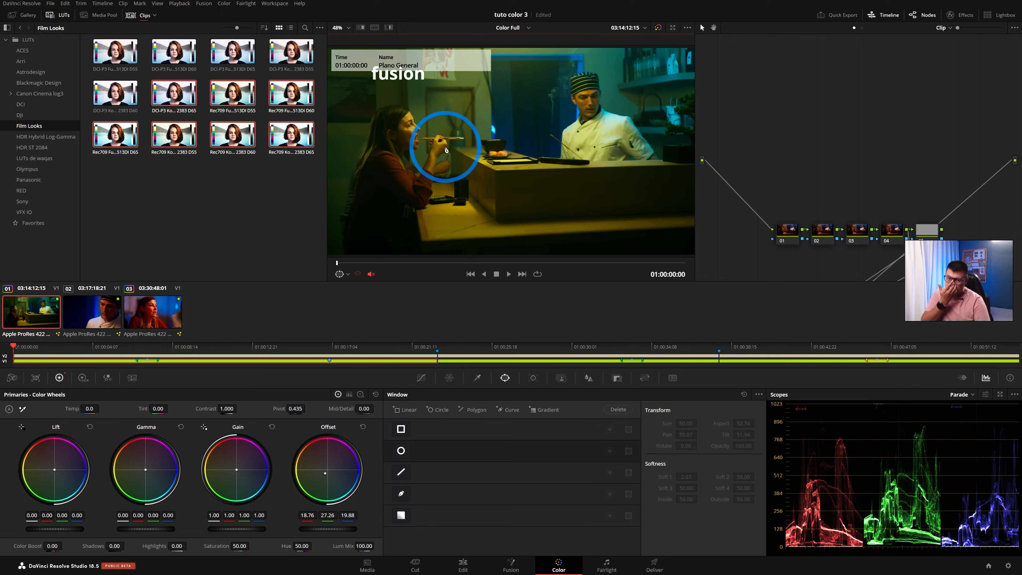
{"action": "right_click", "coordinate": [446, 165]}
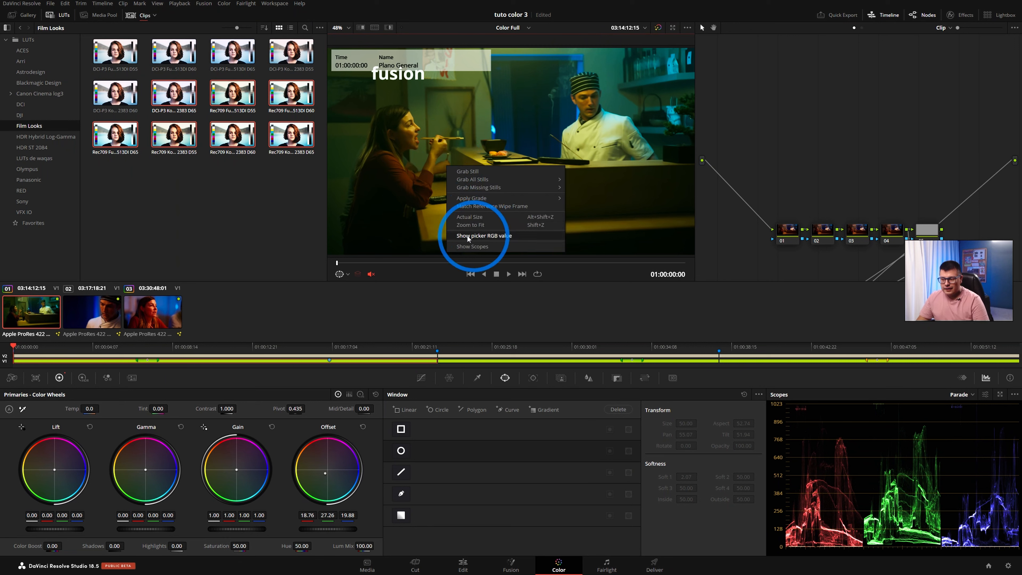
{"action": "left_click", "coordinate": [494, 237]}
{"action": "left_click", "coordinate": [348, 273]}
{"action": "left_click", "coordinate": [346, 289]}
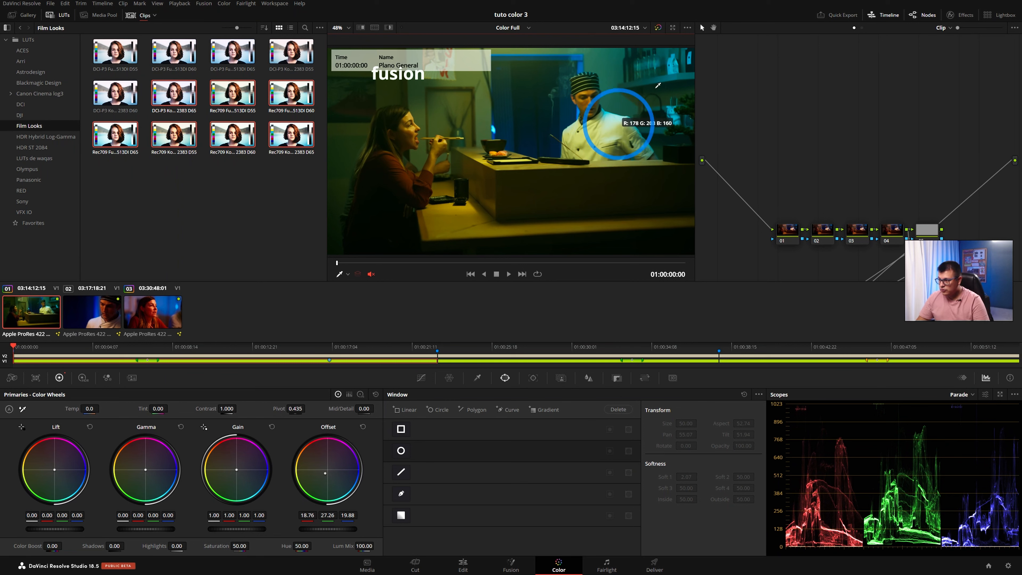
Step: Set the viewer's RGB picker to show 10-bit values
{"action": "left_click", "coordinate": [688, 27]}
{"action": "mouse_move", "coordinate": [724, 46]}
{"action": "left_click", "coordinate": [831, 47]}
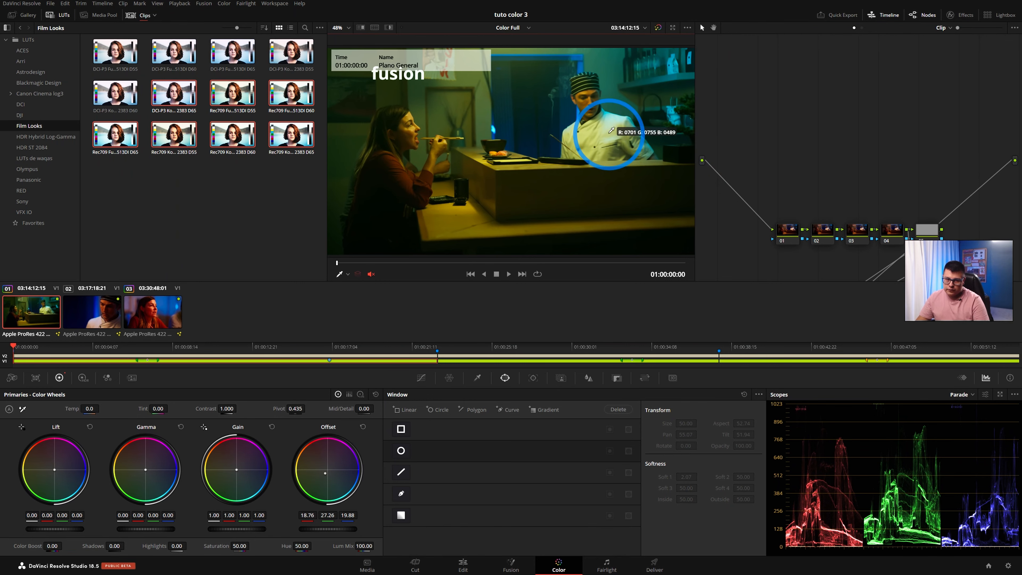
Step: Show only the green channel of the restaurant shot in the viewer
{"action": "left_click", "coordinate": [688, 28]}
{"action": "mouse_move", "coordinate": [735, 56]}
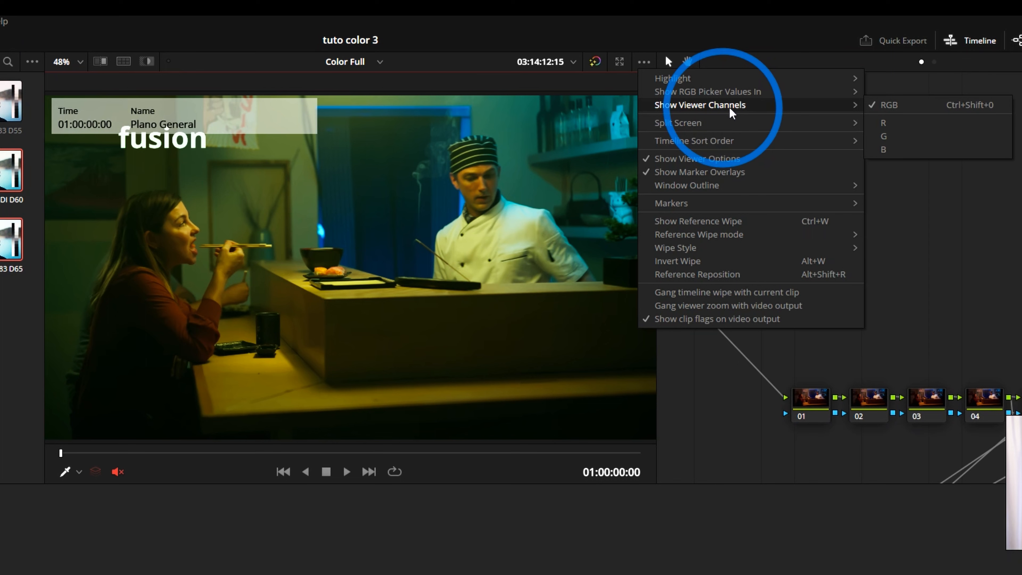
{"action": "left_click", "coordinate": [892, 134]}
{"action": "left_click", "coordinate": [644, 61]}
{"action": "left_click", "coordinate": [761, 112]}
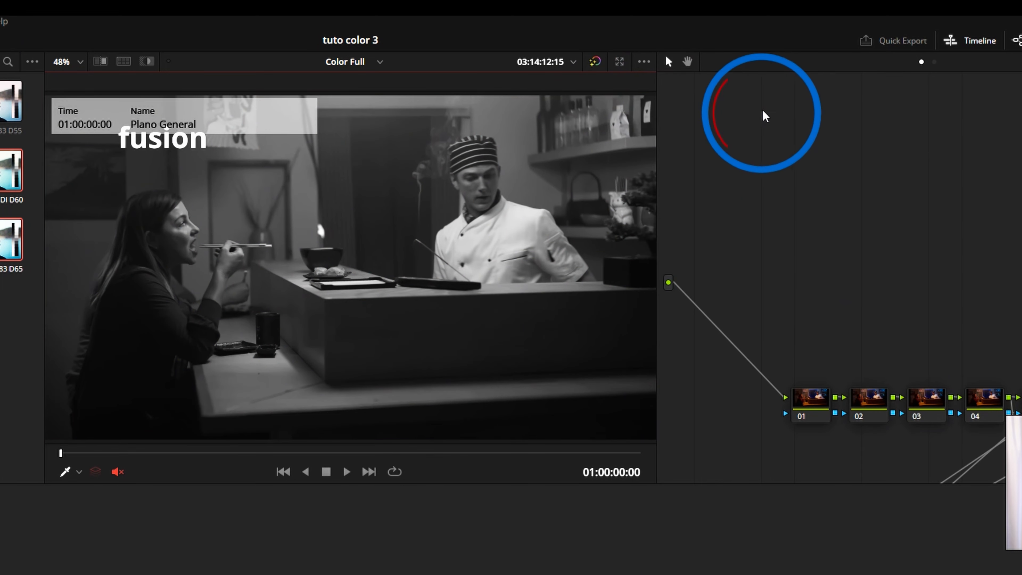
Step: Switch the viewer's channel display to red
{"action": "left_click", "coordinate": [645, 62]}
{"action": "mouse_move", "coordinate": [743, 109]}
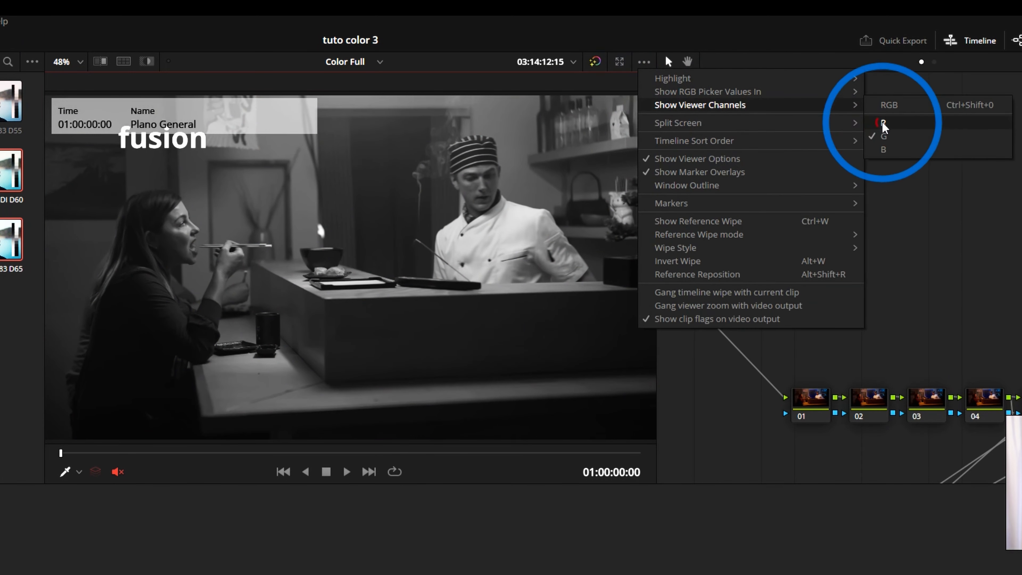
{"action": "left_click", "coordinate": [875, 133]}
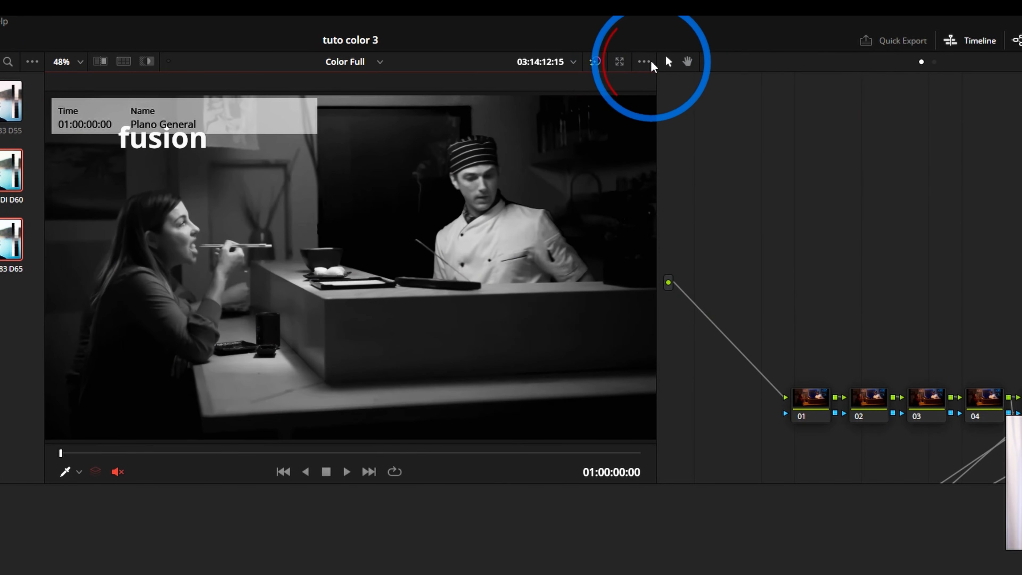
Step: Show only the blue channel in the viewer, and restore the full RGB channel display
{"action": "left_click", "coordinate": [644, 61]}
{"action": "mouse_move", "coordinate": [719, 106]}
{"action": "left_click", "coordinate": [900, 150]}
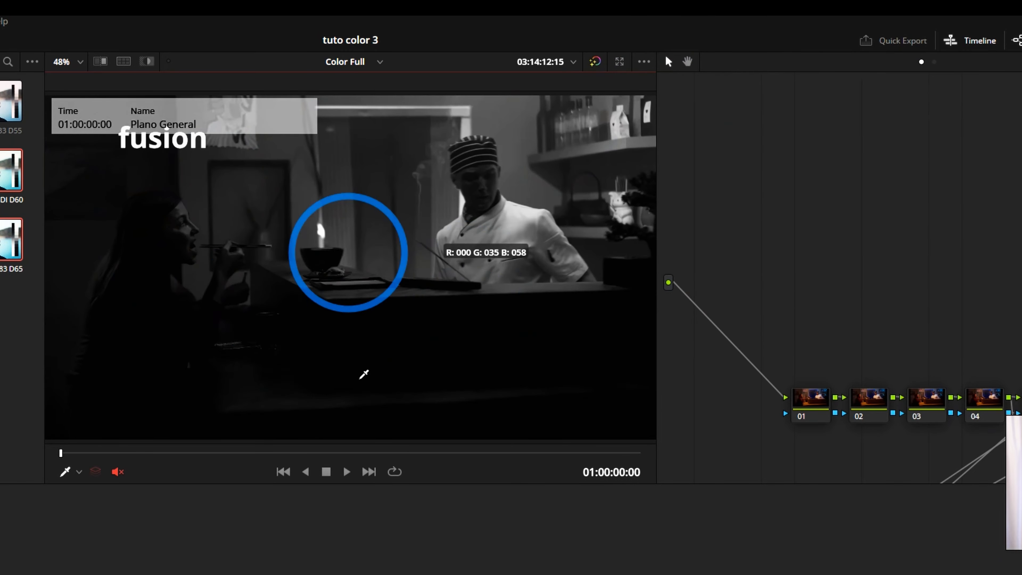
{"action": "left_click", "coordinate": [644, 61]}
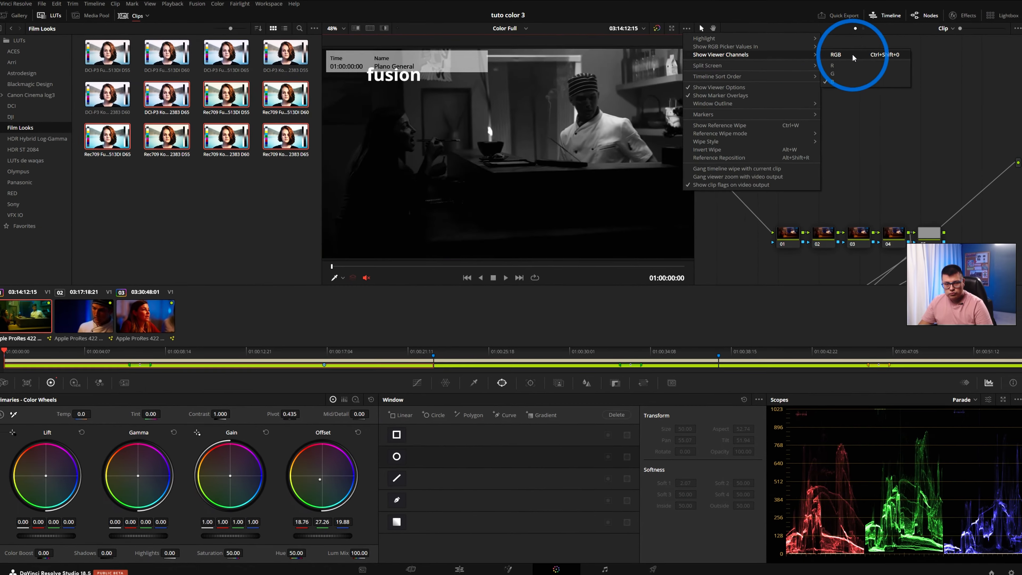
{"action": "left_click", "coordinate": [902, 106]}
Step: Set the timeline sort order to Recently Used and open the viewer's list of timelines to check it
{"action": "left_click", "coordinate": [644, 62]}
{"action": "mouse_move", "coordinate": [699, 126]}
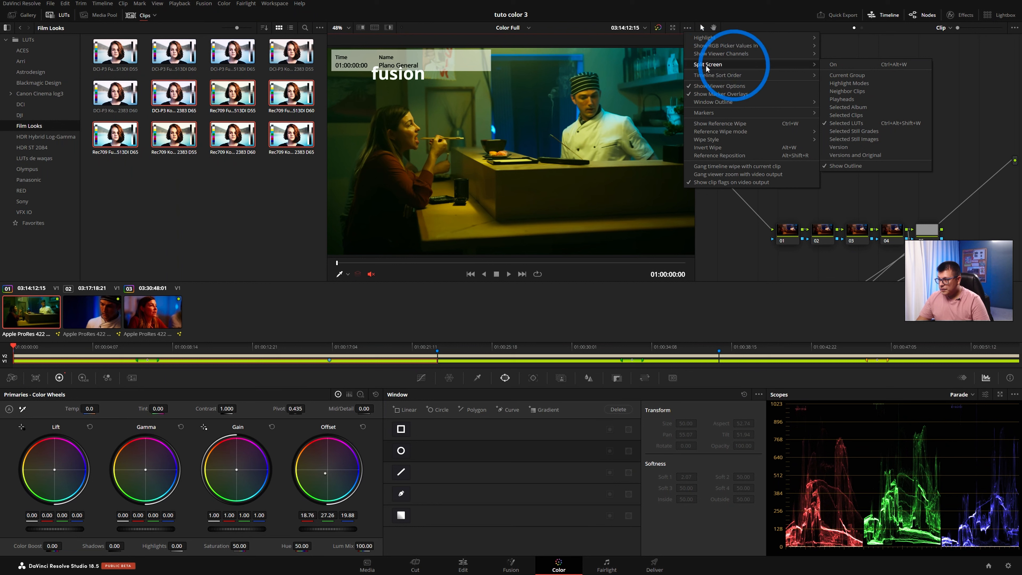
{"action": "mouse_move", "coordinate": [737, 75]}
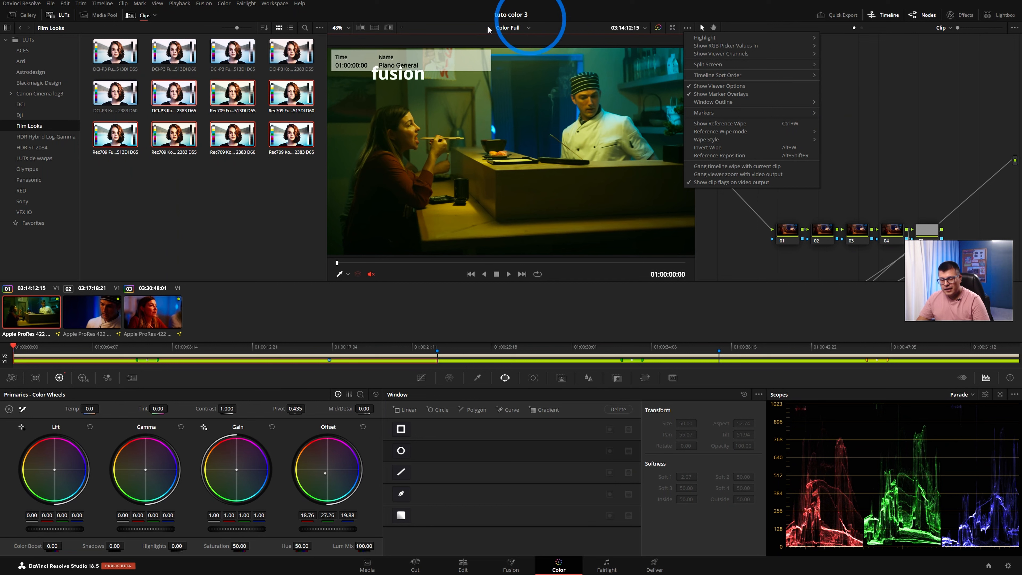
{"action": "mouse_move", "coordinate": [797, 75]}
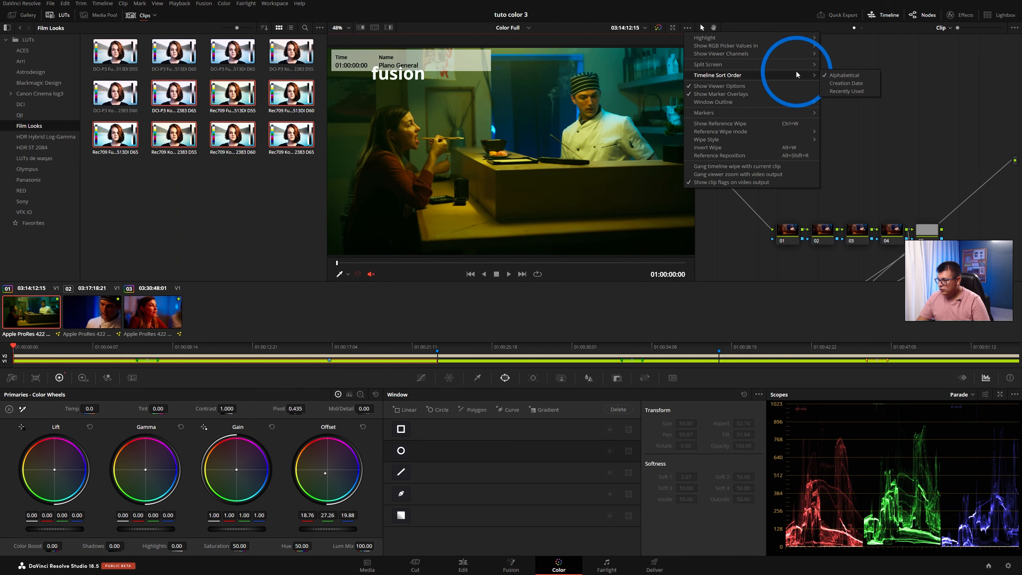
{"action": "left_click", "coordinate": [849, 93]}
{"action": "left_click", "coordinate": [505, 28]}
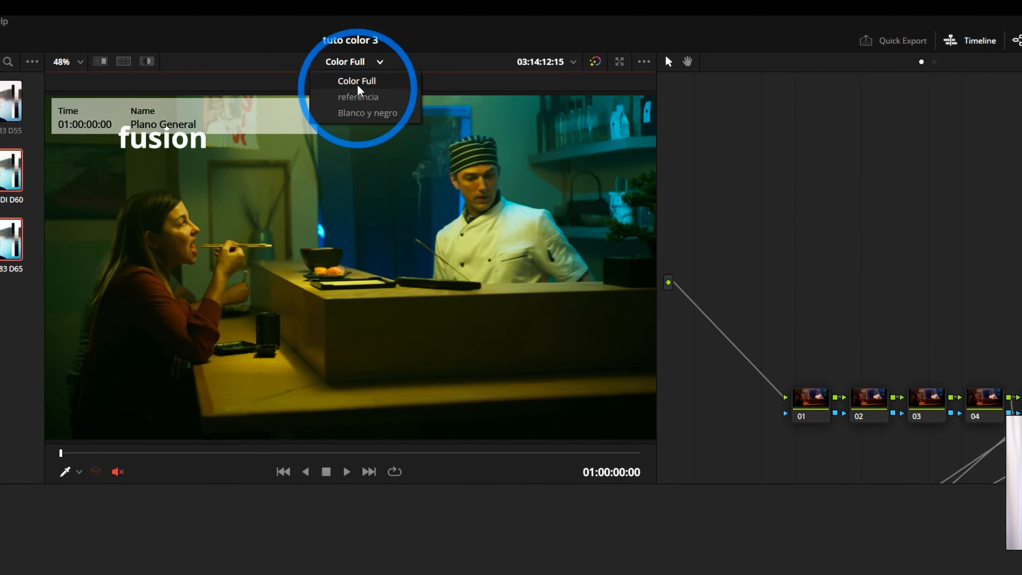
Step: Set the timeline sort order back to Alphabetical
{"action": "left_click", "coordinate": [644, 61]}
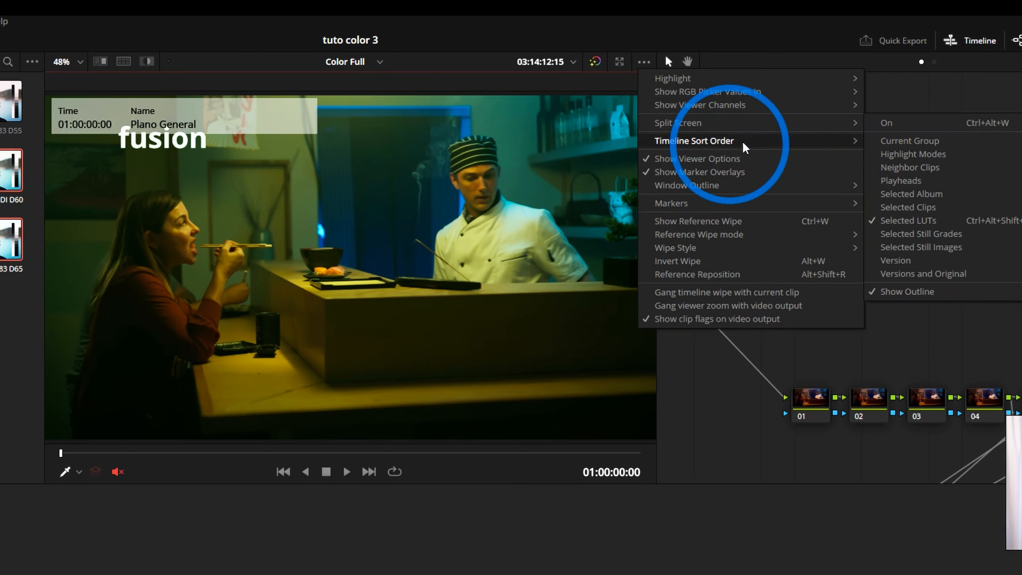
{"action": "mouse_move", "coordinate": [801, 141]}
{"action": "left_click", "coordinate": [892, 141]}
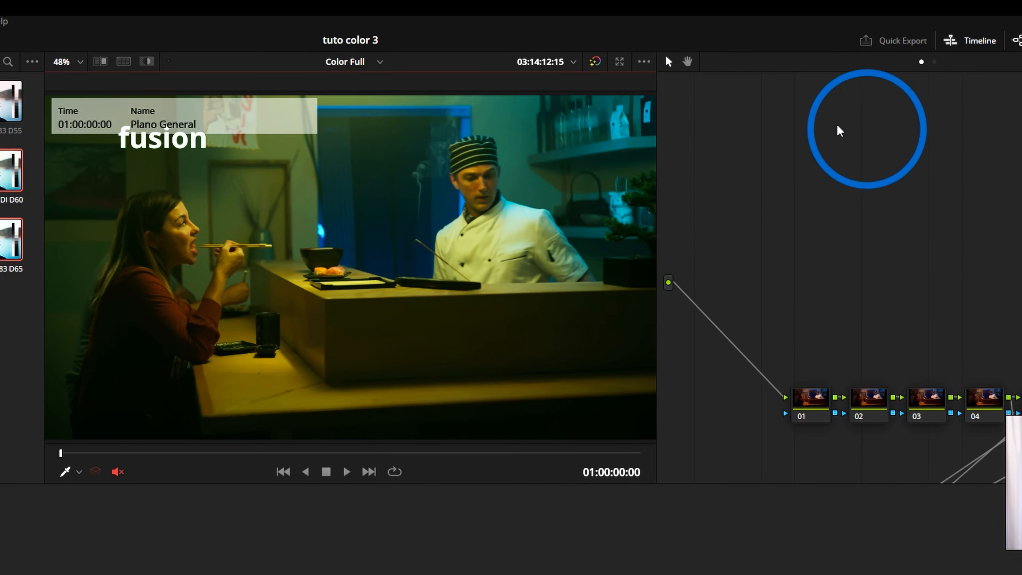
Step: Turn on the image wipe against the reference still and hide the viewer options
{"action": "left_click", "coordinate": [644, 61]}
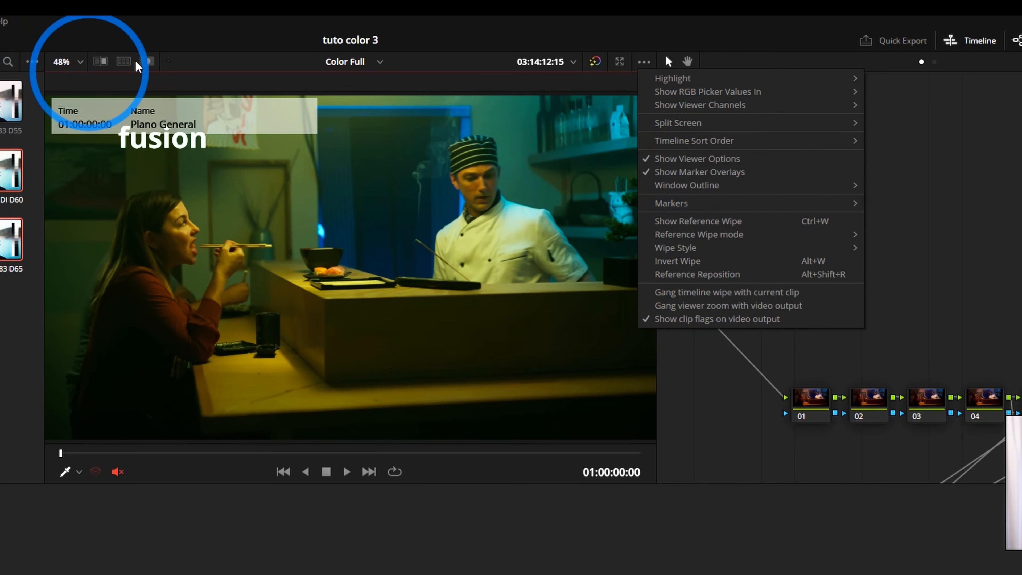
{"action": "left_click", "coordinate": [99, 64]}
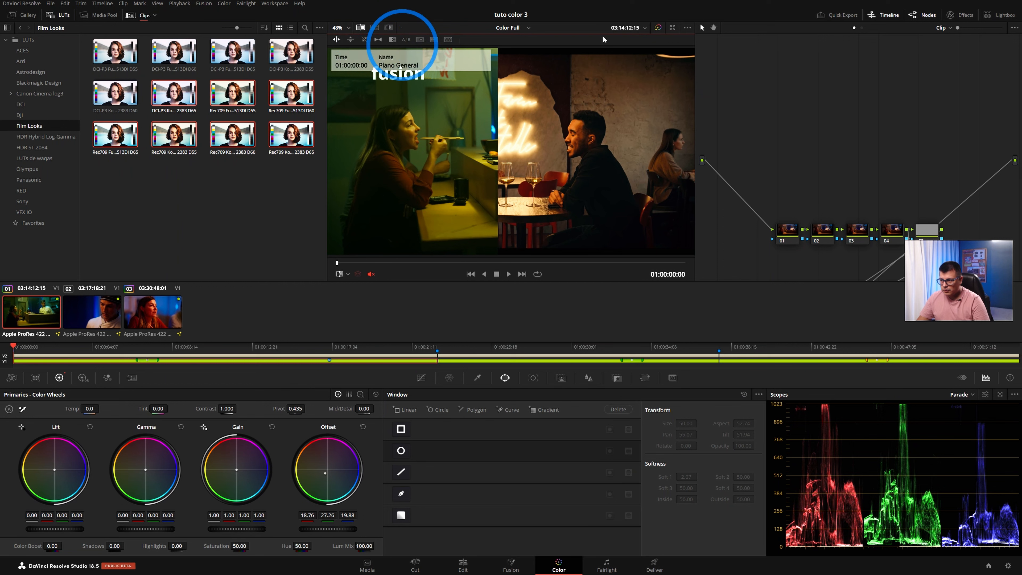
{"action": "left_click", "coordinate": [684, 28]}
{"action": "left_click", "coordinate": [693, 83]}
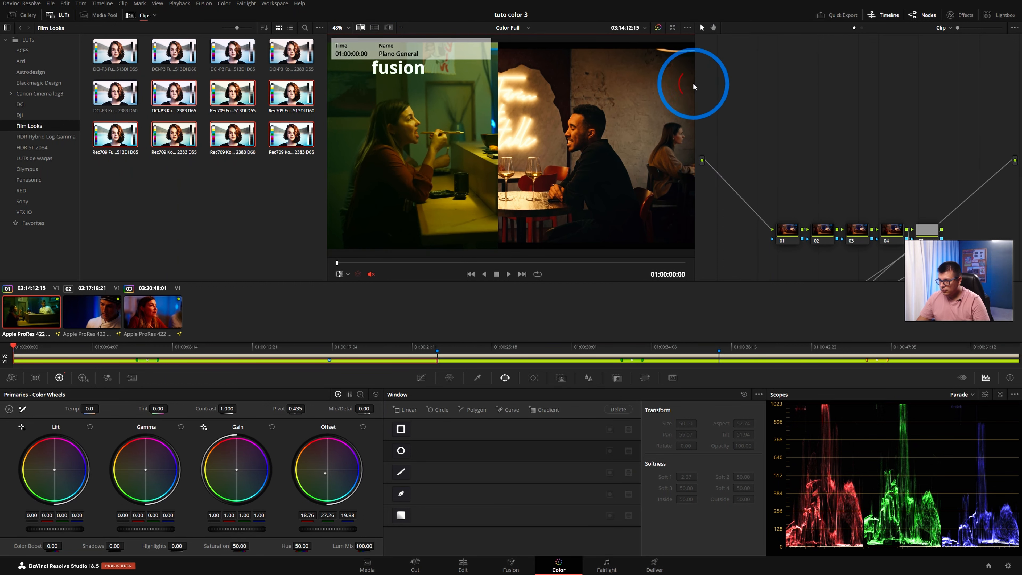
Step: Toggle the image wipe off and on, and show the viewer options again
{"action": "left_click", "coordinate": [362, 26]}
{"action": "left_click", "coordinate": [363, 27]}
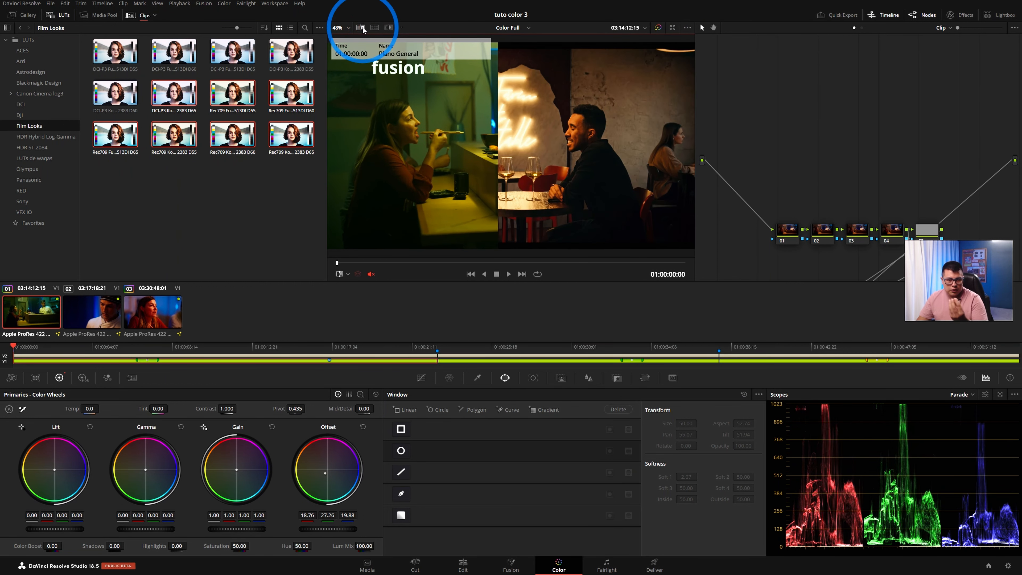
{"action": "left_click", "coordinate": [687, 27]}
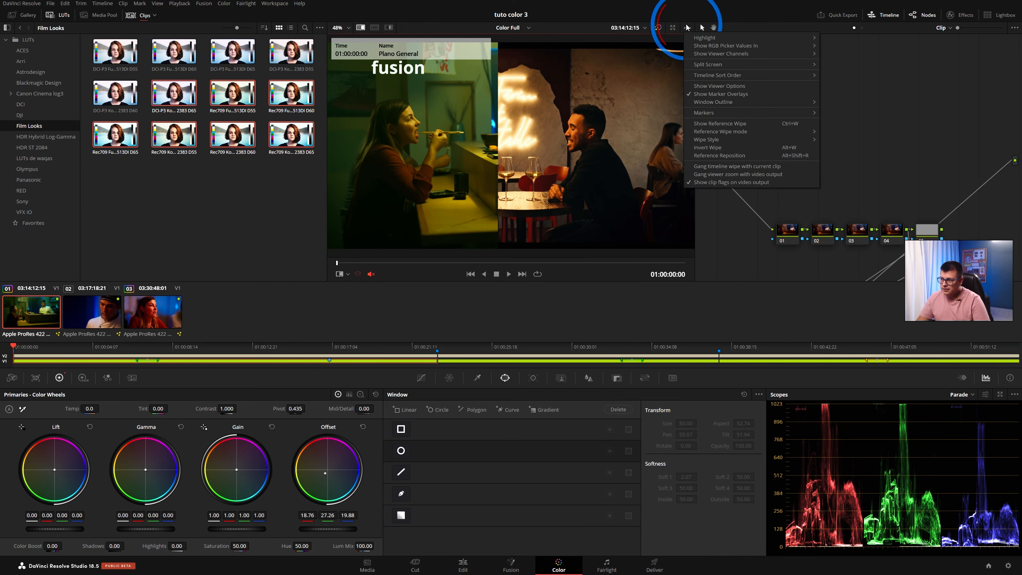
{"action": "left_click", "coordinate": [700, 87]}
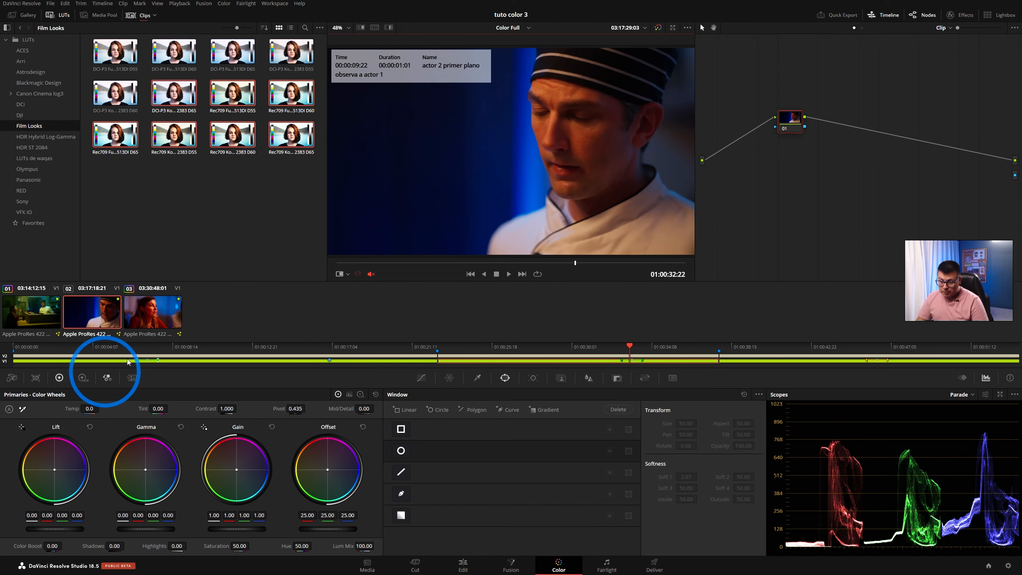
Step: Within the marked range of the chef's close-up, hide the marker overlays in the viewer and show them again
{"action": "left_click", "coordinate": [632, 357]}
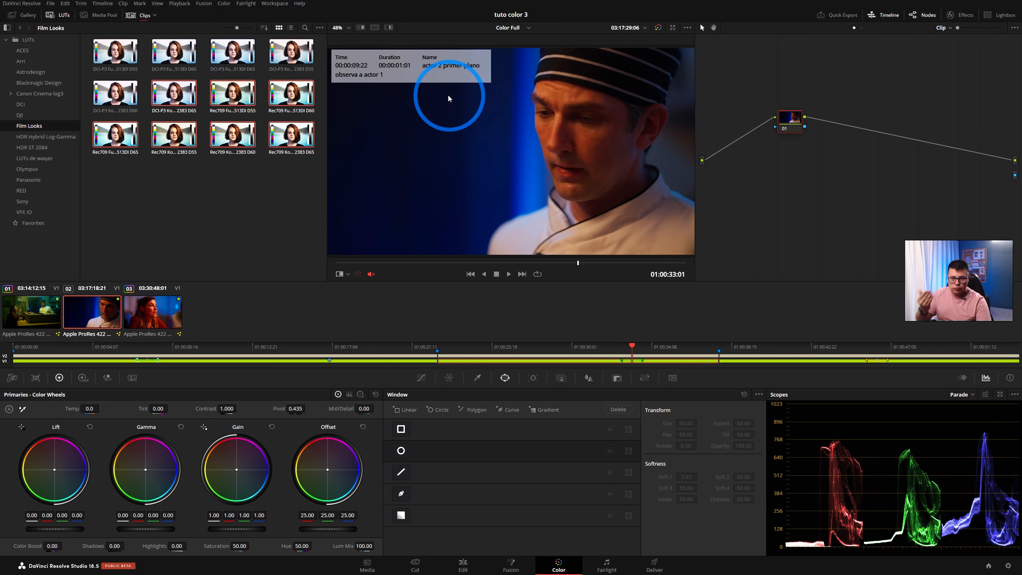
{"action": "left_click", "coordinate": [687, 27]}
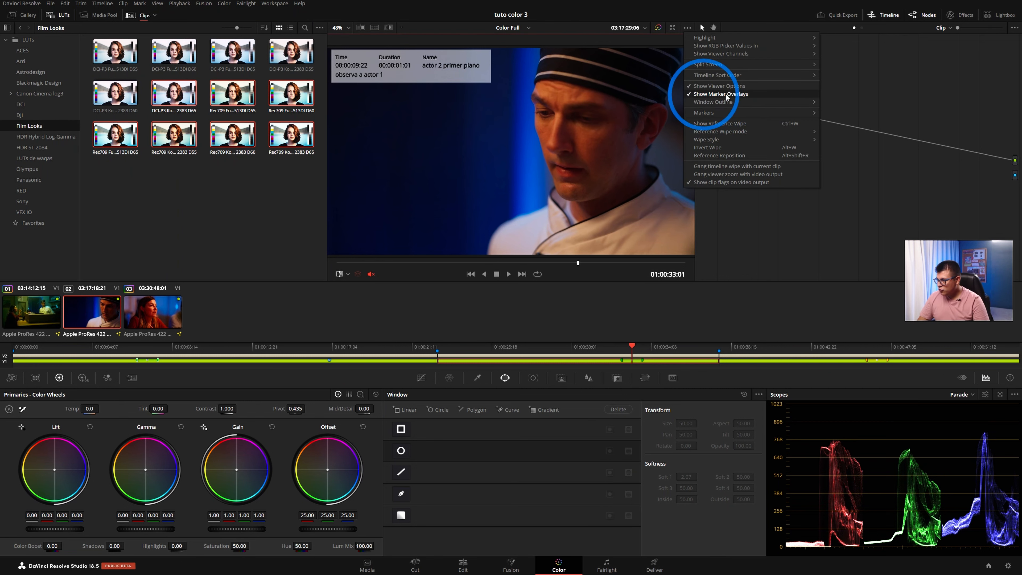
{"action": "left_click", "coordinate": [741, 95]}
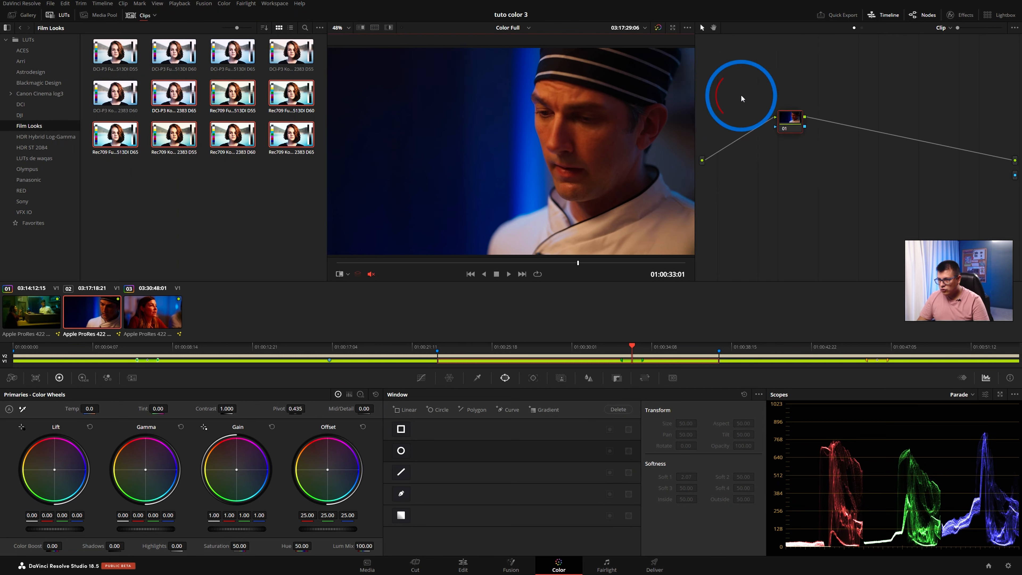
{"action": "left_click", "coordinate": [686, 28]}
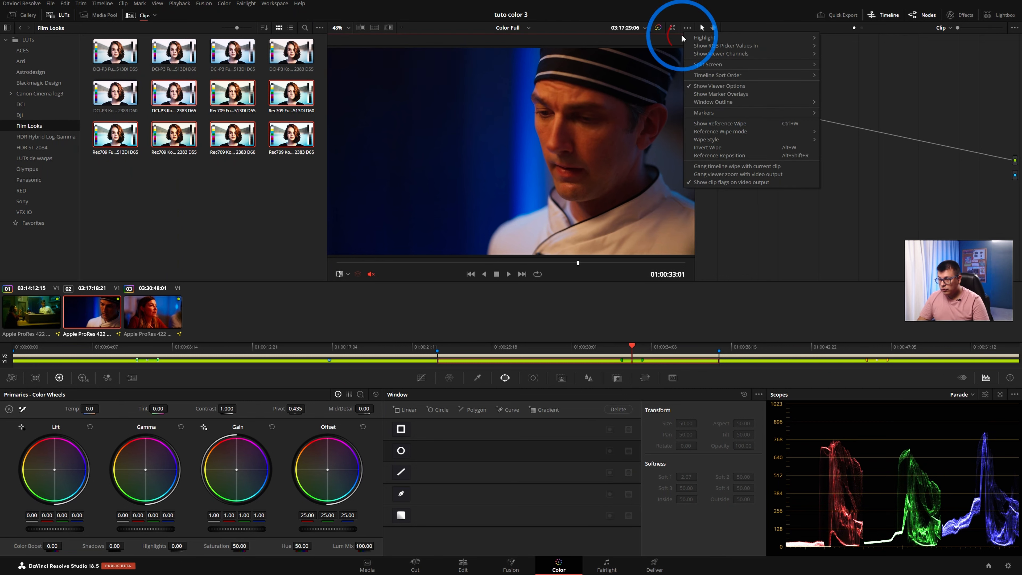
{"action": "left_click", "coordinate": [707, 93]}
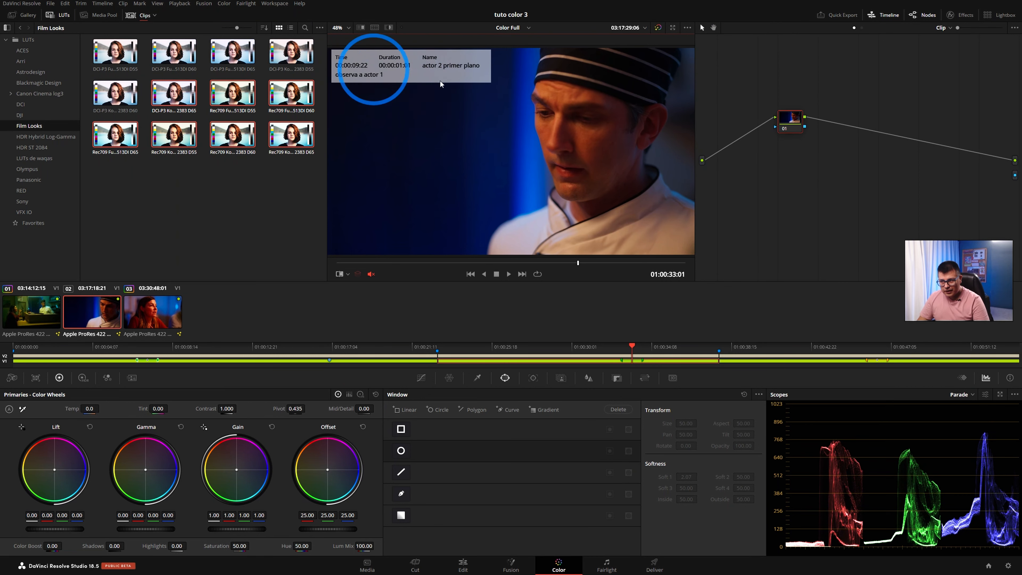
{"action": "mouse_move", "coordinate": [632, 345]}
{"action": "left_mouse_down"}
{"action": "mouse_move", "coordinate": [595, 354]}
{"action": "mouse_move", "coordinate": [629, 347]}
{"action": "left_mouse_up"}
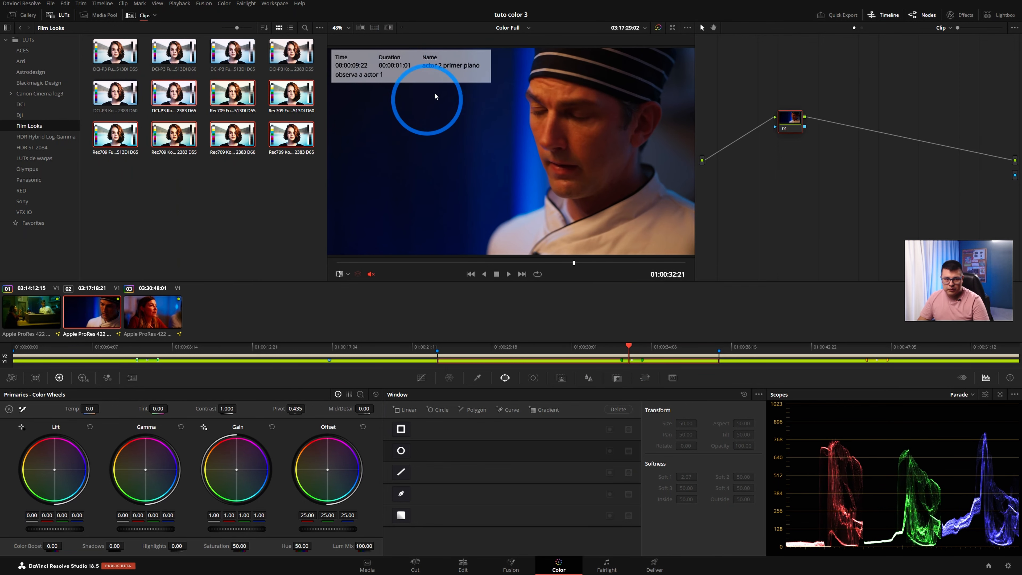
{"action": "left_click", "coordinate": [688, 28]}
{"action": "left_click", "coordinate": [717, 103]}
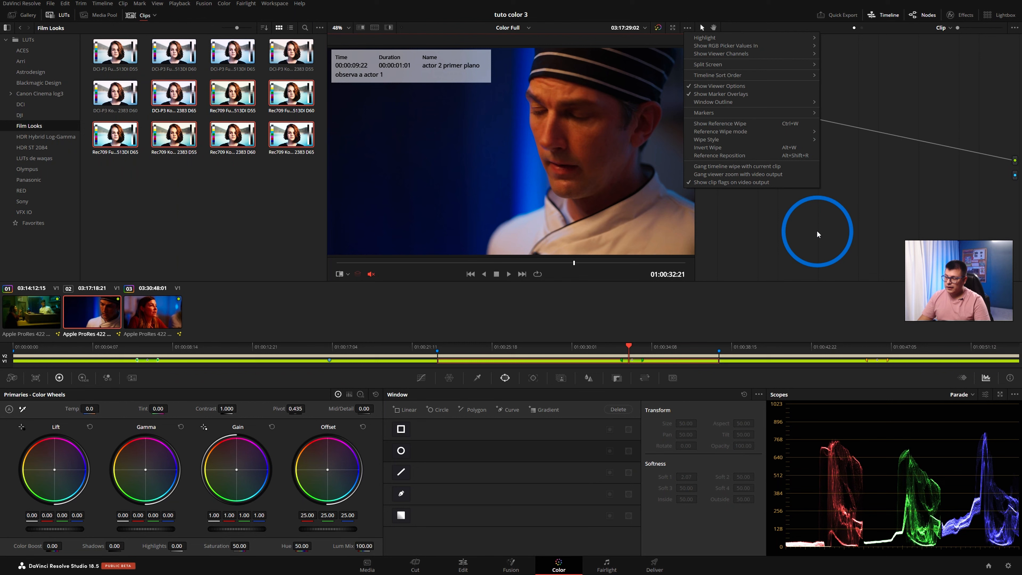
{"action": "left_click", "coordinate": [817, 230]}
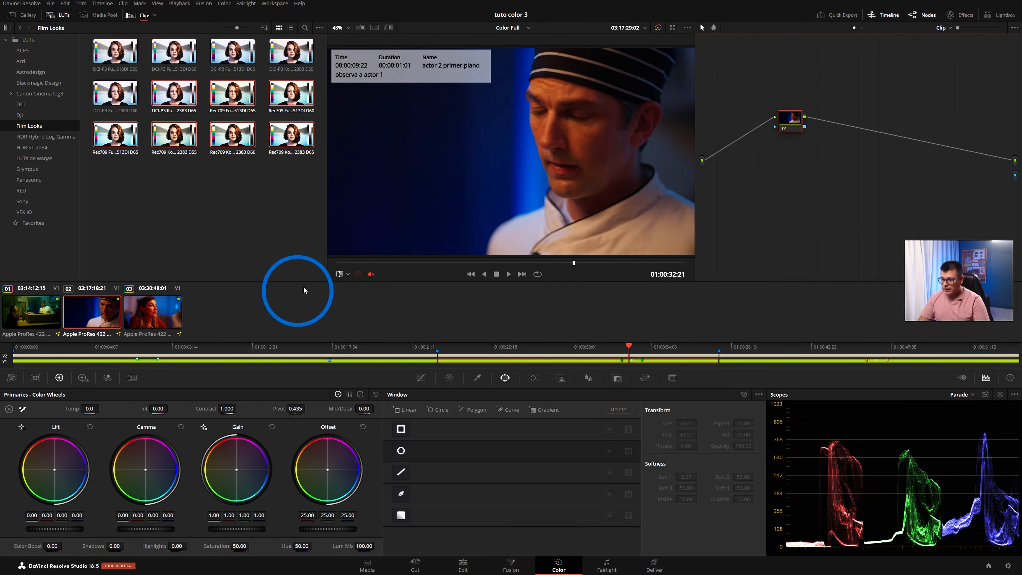
Step: Add a circle window to clip 02 of the chef and set the viewer's on-screen control to Power Window
{"action": "left_click", "coordinate": [142, 310]}
{"action": "left_click", "coordinate": [91, 310]}
{"action": "left_click", "coordinate": [505, 378]}
{"action": "left_click", "coordinate": [401, 451]}
{"action": "left_click", "coordinate": [349, 274]}
{"action": "left_click", "coordinate": [354, 306]}
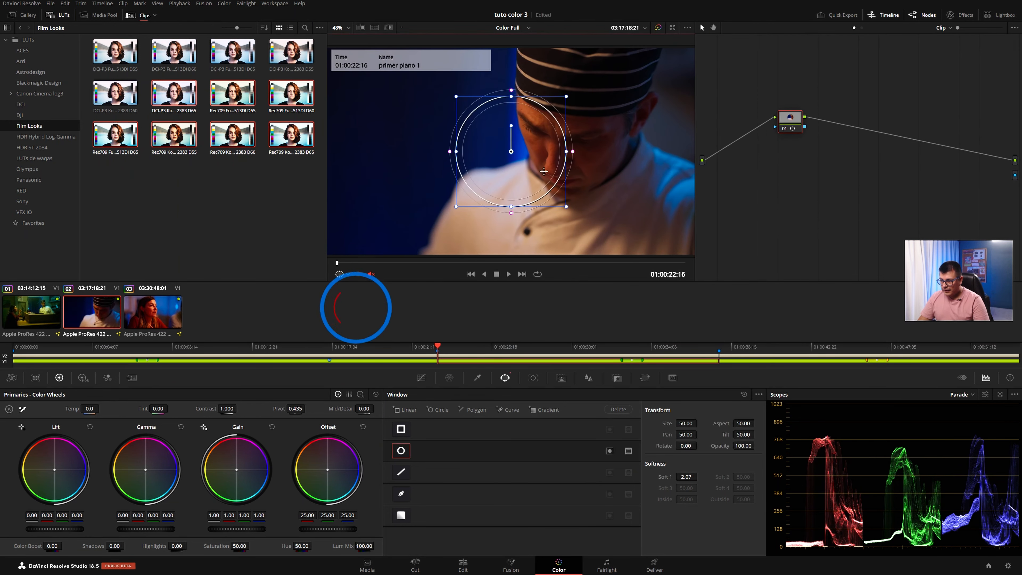
Step: Reposition and resize the circle window over the chef's face, with size about 50.92, pan about 51.50 and tilt about 49.67
{"action": "left_click_drag", "start_coordinate": [482, 137], "coordinate": [513, 152]}
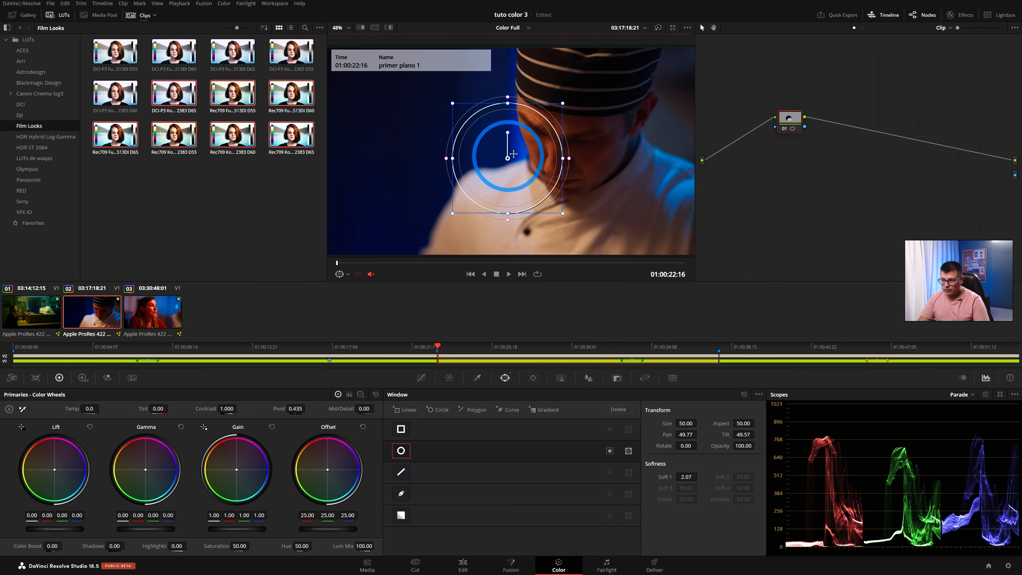
{"action": "left_click_drag", "start_coordinate": [544, 161], "coordinate": [535, 156]}
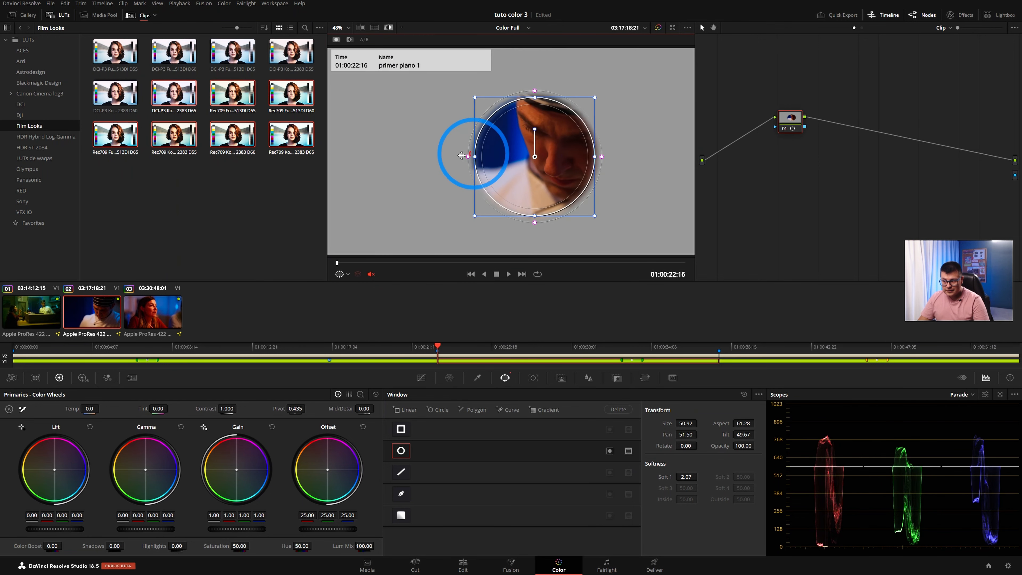
{"action": "left_click_drag", "start_coordinate": [461, 155], "coordinate": [459, 156]}
Step: Set the viewer's Window Outline option to Off
{"action": "left_click", "coordinate": [687, 28]}
{"action": "mouse_move", "coordinate": [704, 103]}
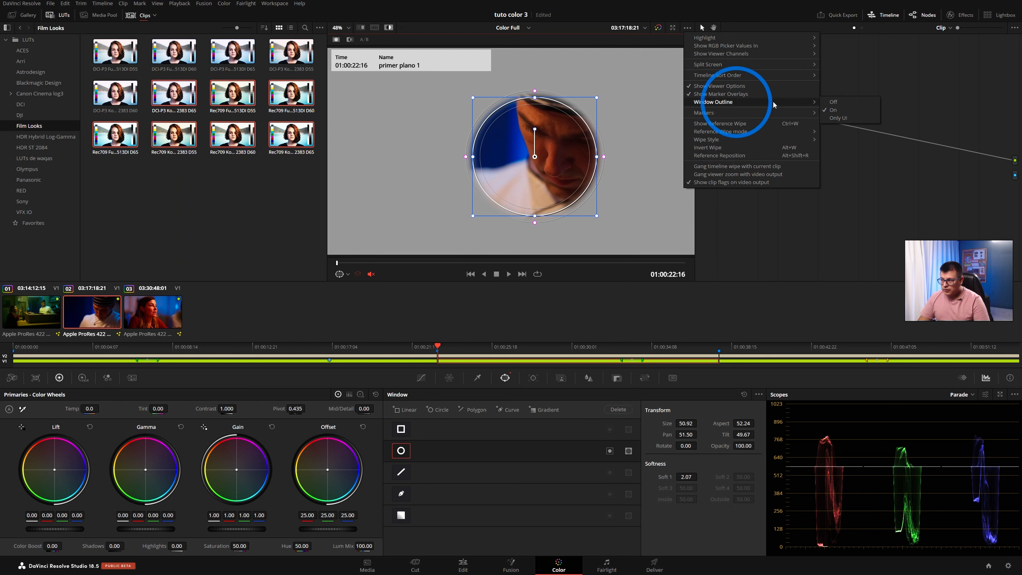
{"action": "left_click", "coordinate": [833, 102]}
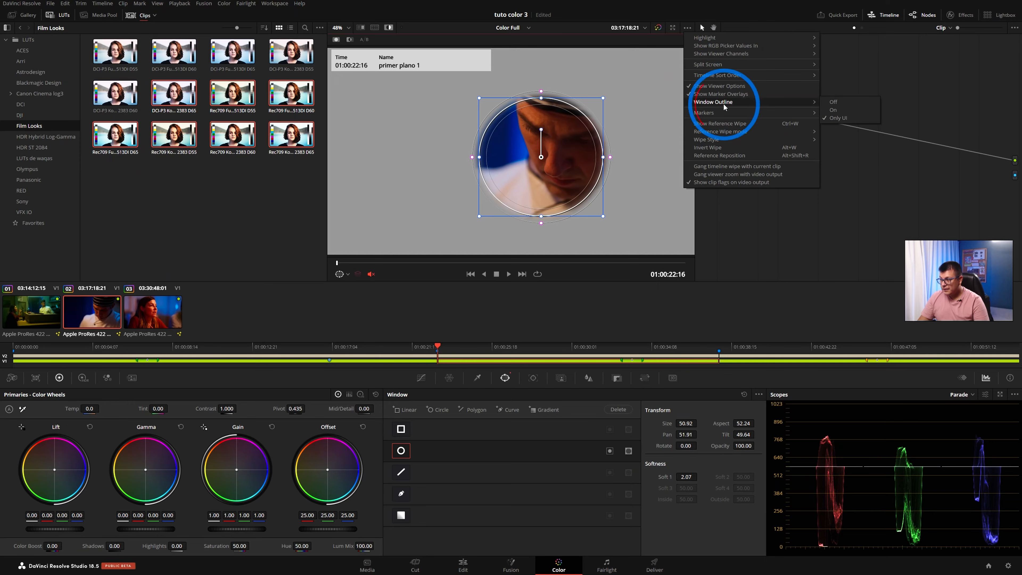
Step: Set Window Outline to On and reshape the circle window to about size 46.40 and aspect 58.70
{"action": "left_click", "coordinate": [831, 110]}
{"action": "left_click_drag", "start_coordinate": [541, 158], "coordinate": [541, 163]}
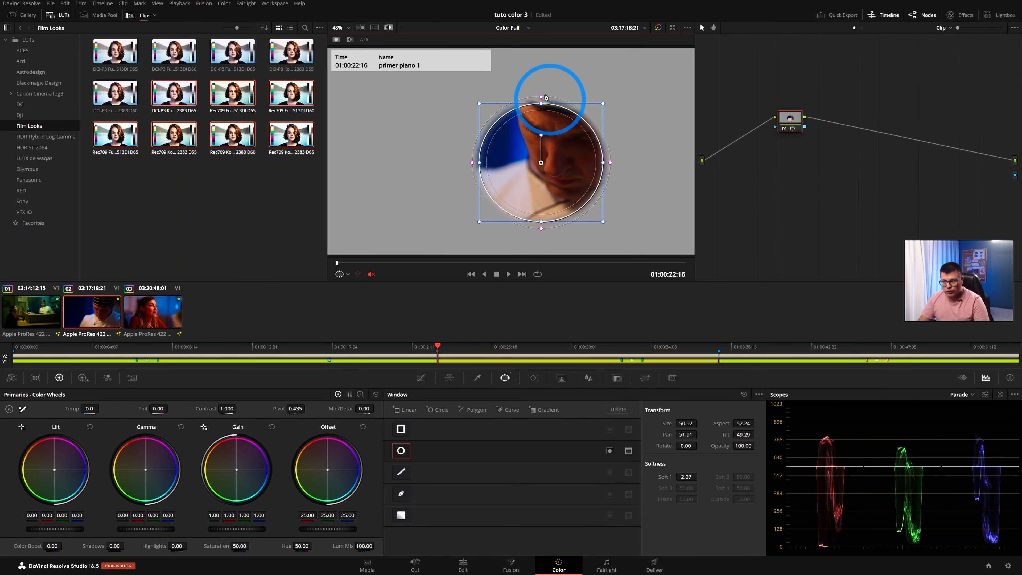
{"action": "left_click_drag", "start_coordinate": [541, 103], "coordinate": [543, 111]}
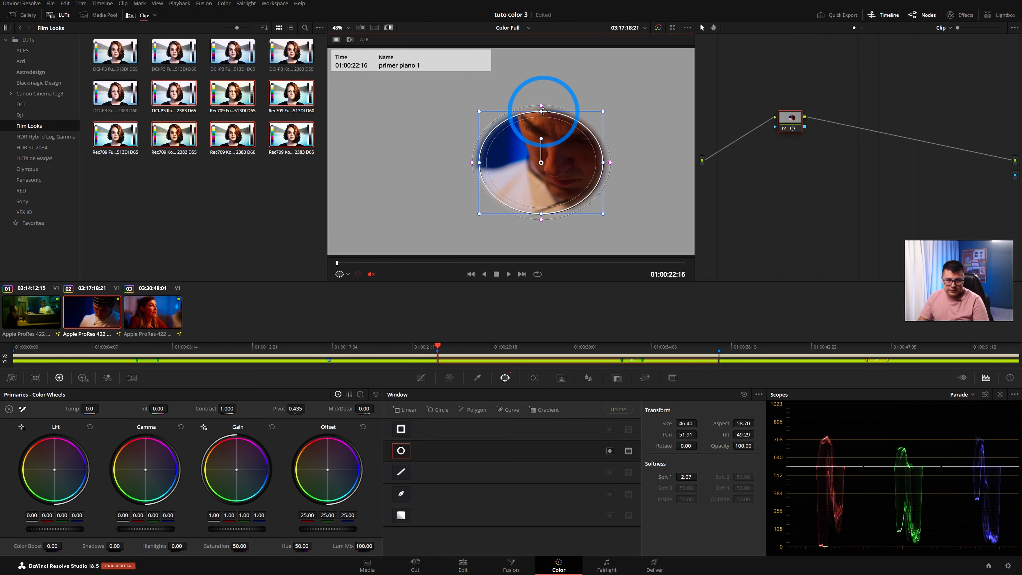
{"action": "left_click_drag", "start_coordinate": [542, 111], "coordinate": [542, 100]}
Step: Set Window Outline to Only UI and flatten the circle window to about size 35.50 and aspect 68.39
{"action": "left_click", "coordinate": [688, 27]}
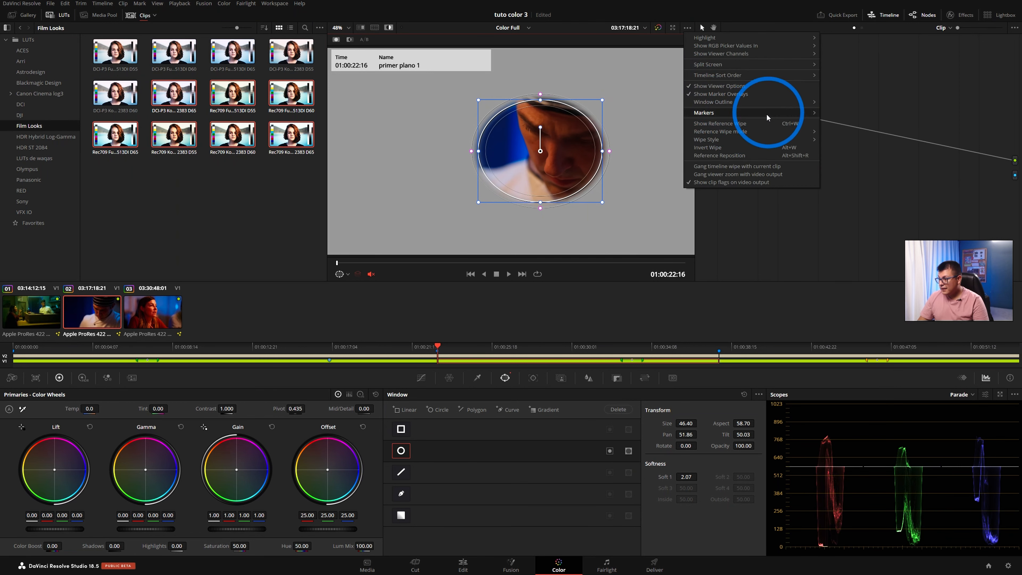
{"action": "mouse_move", "coordinate": [769, 101]}
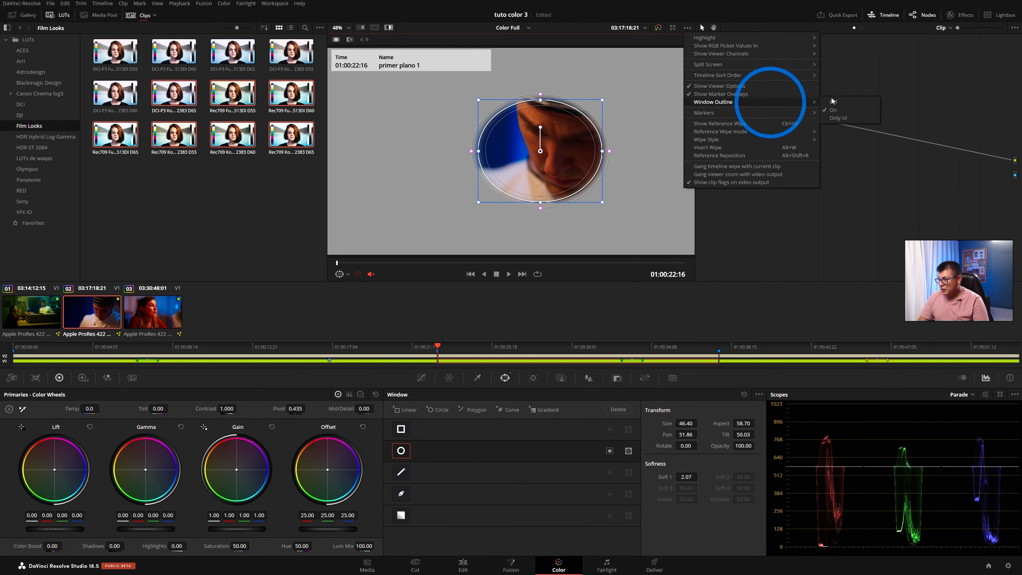
{"action": "left_click", "coordinate": [836, 117]}
{"action": "mouse_move", "coordinate": [540, 115]}
{"action": "left_mouse_down"}
{"action": "mouse_move", "coordinate": [542, 130]}
{"action": "mouse_move", "coordinate": [542, 119]}
{"action": "left_mouse_up"}
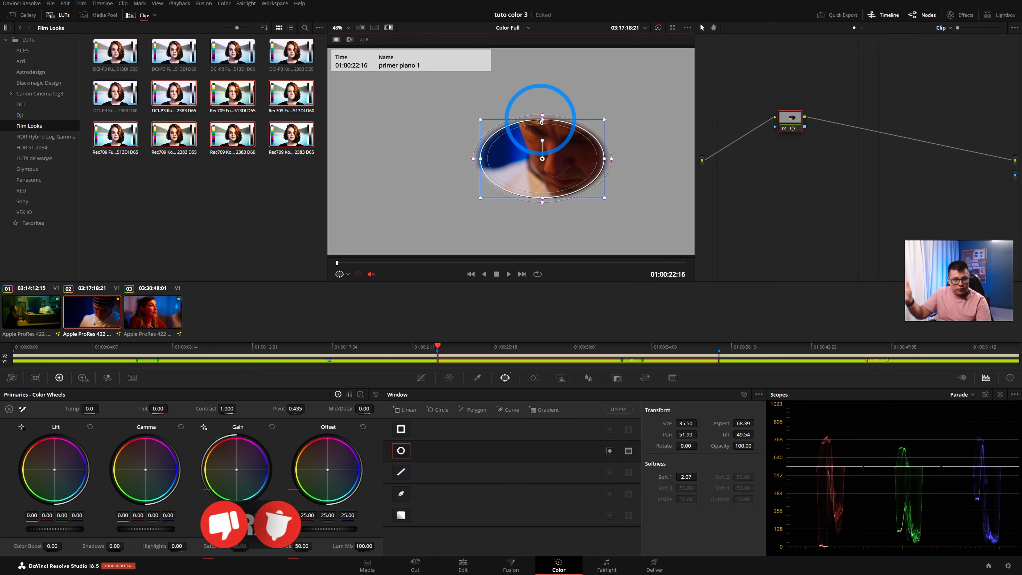
Step: Switch to the Edit page and open the Index with the playhead at 01:00:13:11 in the general shot
{"action": "left_click", "coordinate": [687, 27]}
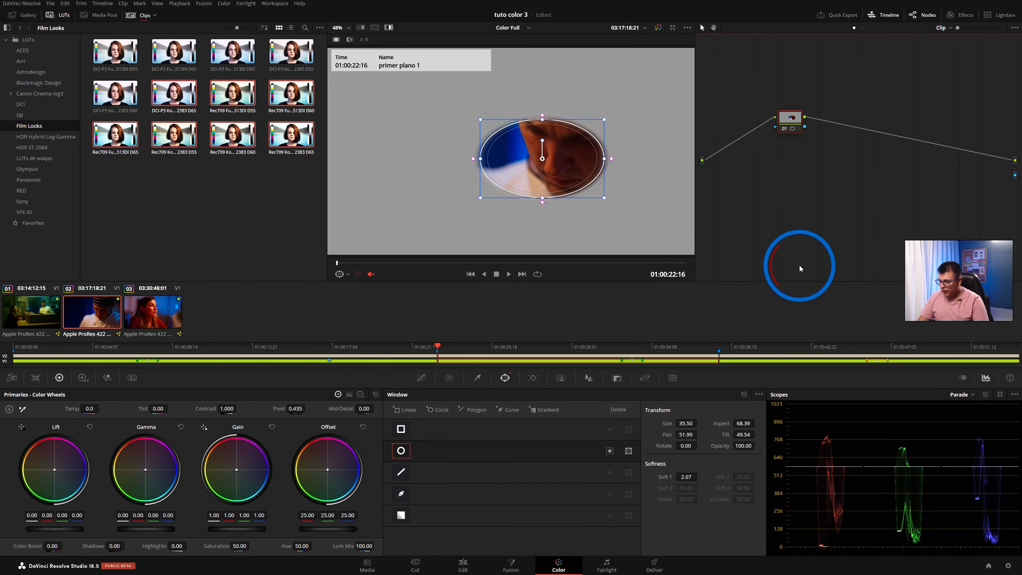
{"action": "key", "text": "shift+4"}
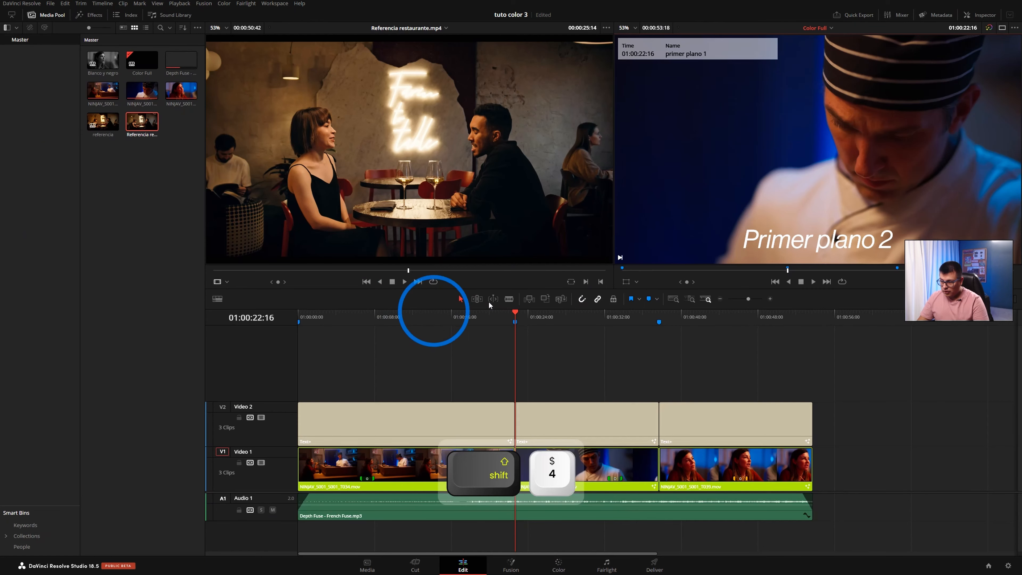
{"action": "left_click_drag", "start_coordinate": [518, 315], "coordinate": [427, 313]}
{"action": "left_click", "coordinate": [127, 15]}
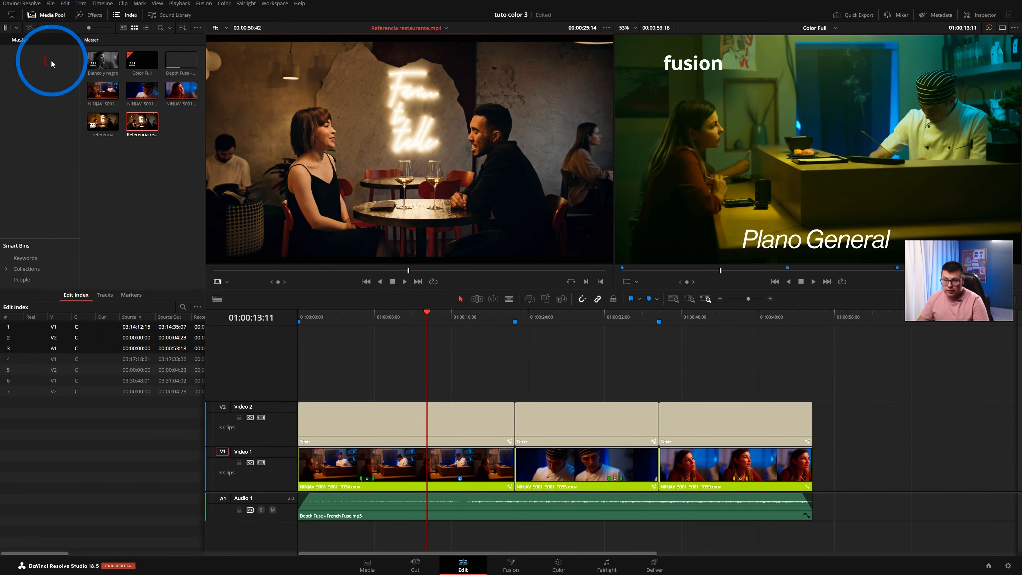
Step: List the timeline's markers in the Index and move the playhead to 01:00:14:12
{"action": "left_click", "coordinate": [131, 294]}
{"action": "mouse_move", "coordinate": [431, 329]}
{"action": "left_mouse_down"}
{"action": "mouse_move", "coordinate": [383, 335]}
{"action": "mouse_move", "coordinate": [425, 334]}
{"action": "left_mouse_up"}
{"action": "mouse_move", "coordinate": [427, 318]}
{"action": "left_mouse_down"}
{"action": "mouse_move", "coordinate": [421, 337]}
{"action": "mouse_move", "coordinate": [437, 349]}
{"action": "left_mouse_up"}
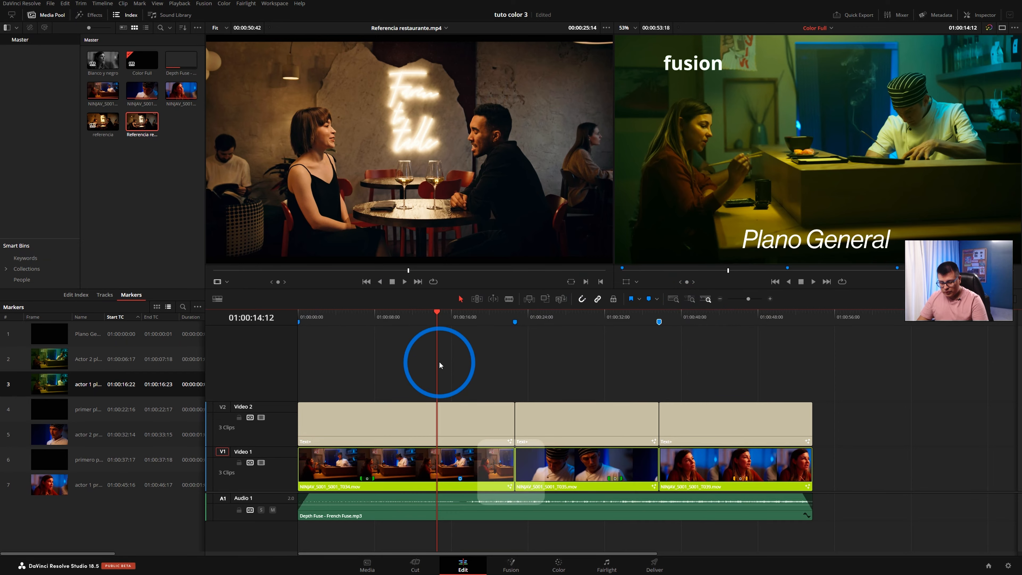
Step: Return to the Color page and jump to the "Plano General" marker through the viewer's marker list
{"action": "key", "text": "shift+6"}
{"action": "left_click", "coordinate": [685, 27]}
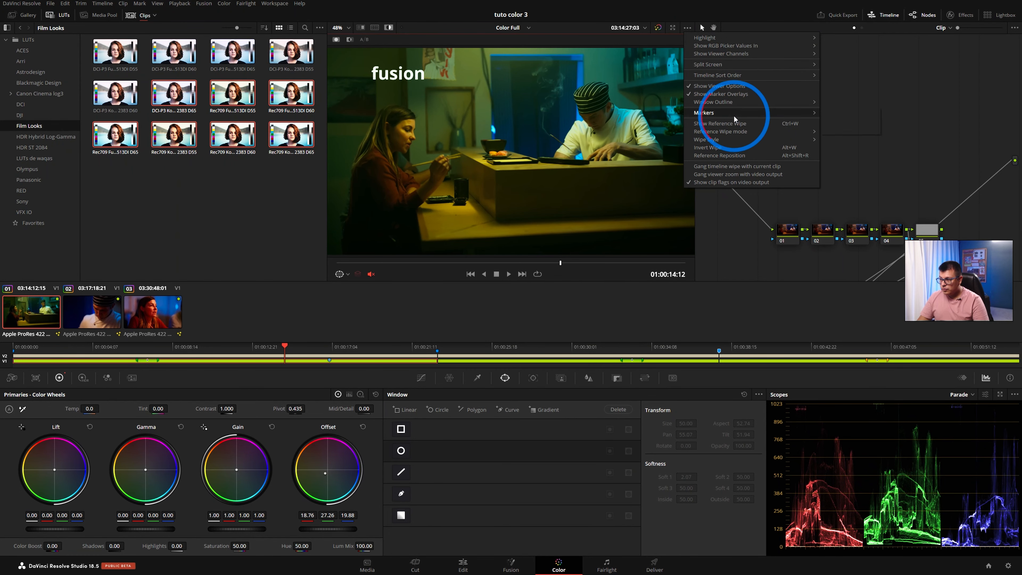
{"action": "mouse_move", "coordinate": [734, 117]}
{"action": "left_click", "coordinate": [847, 114]}
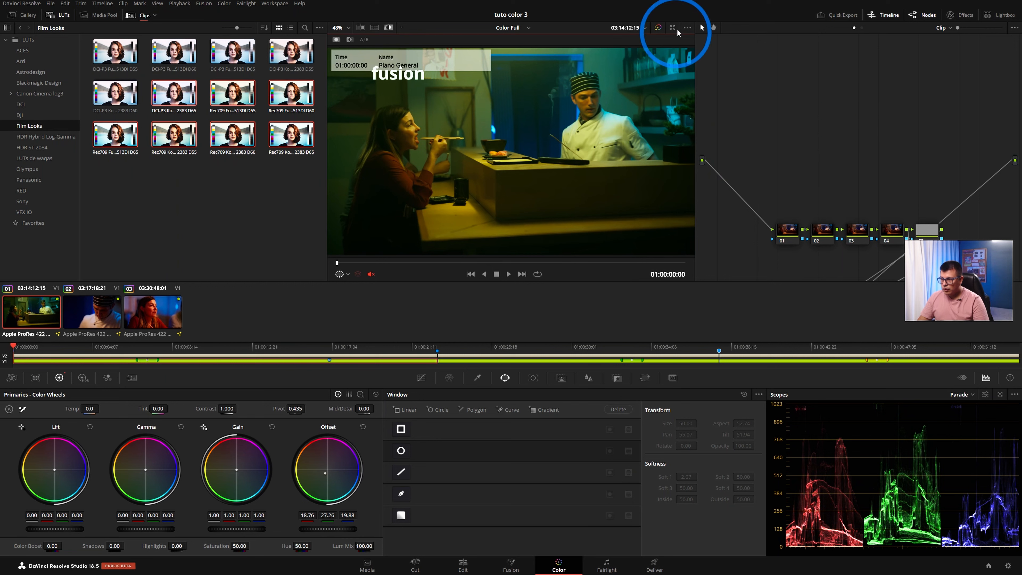
Step: Jump to the "primer plano 1" marker and disable the circle window on the chef clip
{"action": "left_click", "coordinate": [687, 27]}
{"action": "mouse_move", "coordinate": [752, 112]}
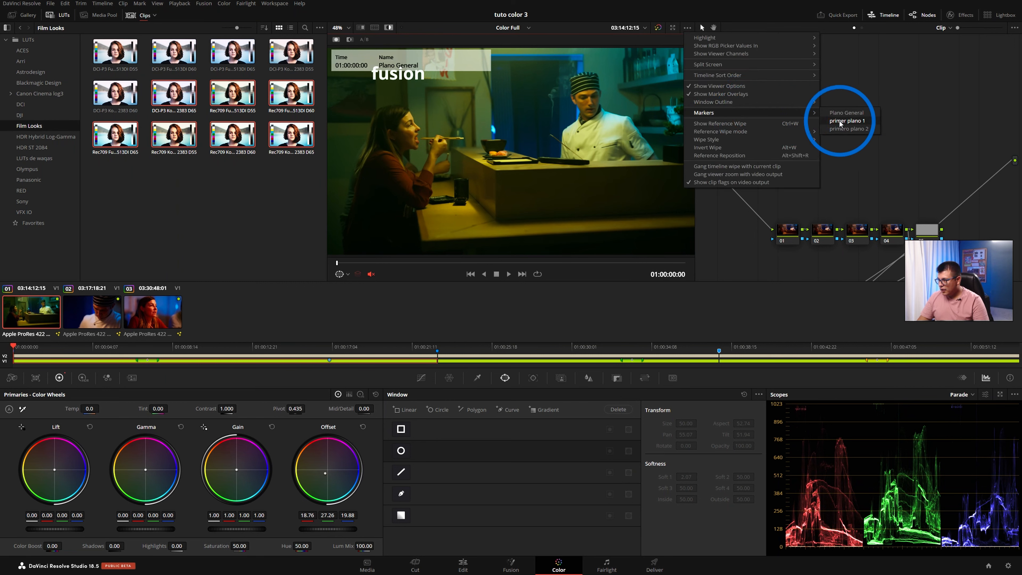
{"action": "left_click", "coordinate": [840, 122]}
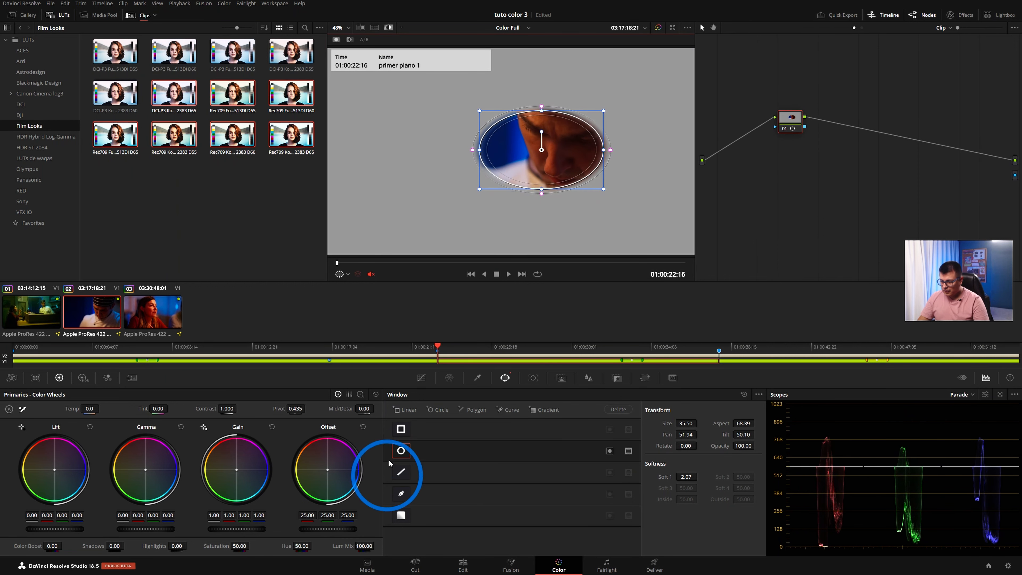
{"action": "left_click", "coordinate": [401, 451]}
Step: Jump to the "primero plano 2" marker through the viewer's marker list
{"action": "left_click", "coordinate": [687, 28]}
{"action": "mouse_move", "coordinate": [765, 113]}
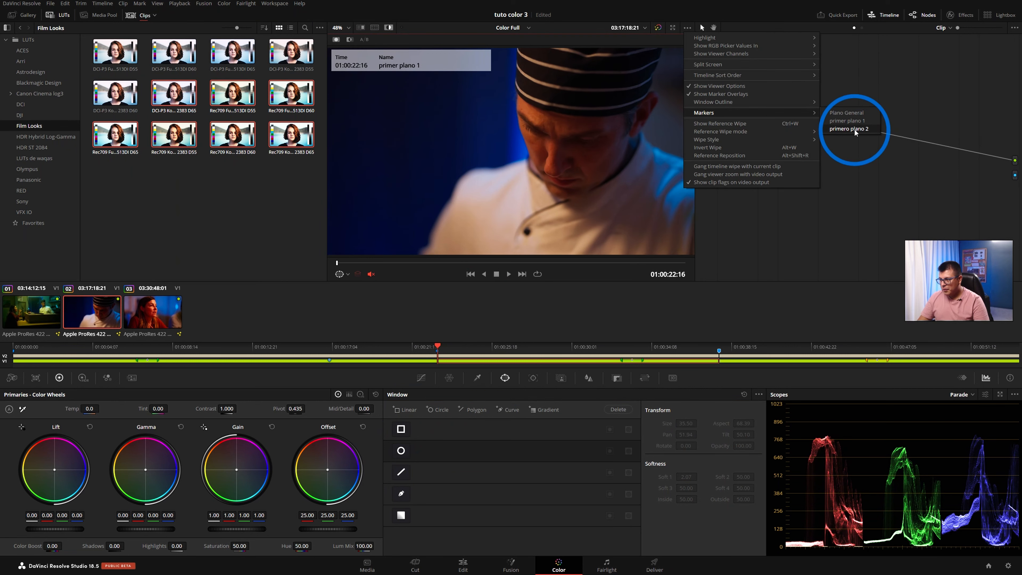
{"action": "left_click", "coordinate": [849, 128]}
Step: Review the viewer's reference wipe options, turn on the image wipe and move its split line just past the woman's face
{"action": "left_click", "coordinate": [687, 27]}
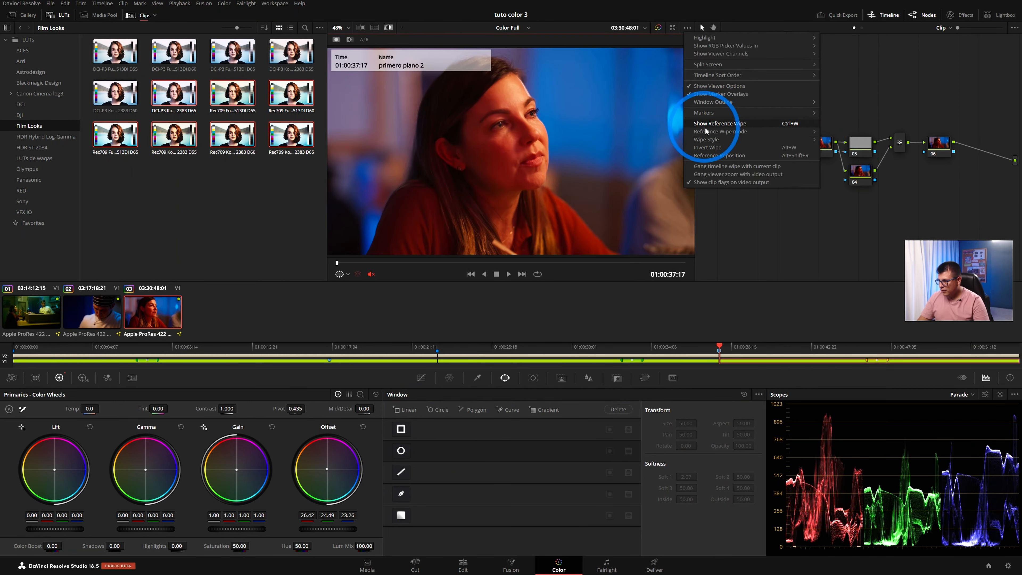
{"action": "mouse_move", "coordinate": [707, 134]}
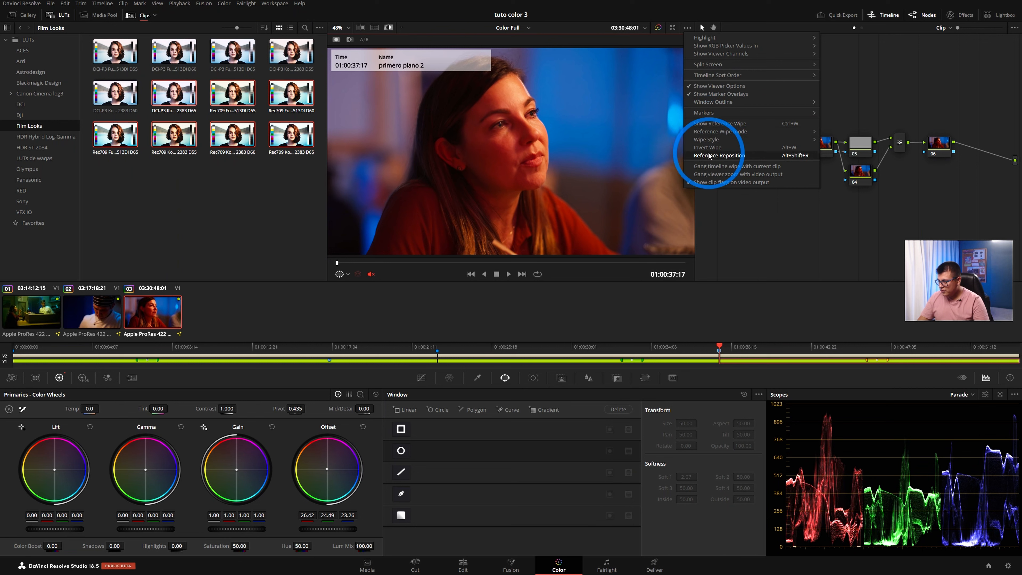
{"action": "left_click", "coordinate": [361, 27]}
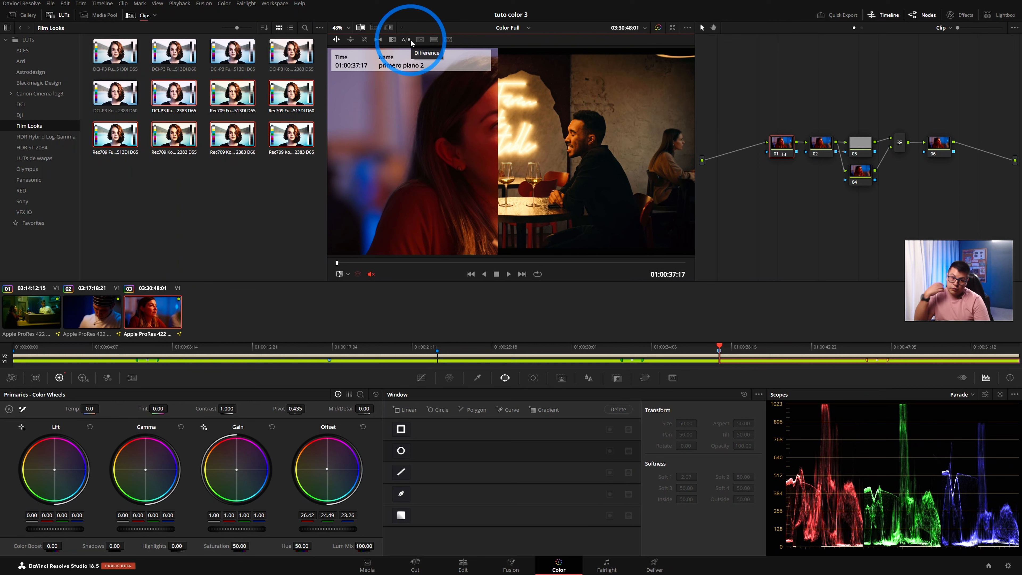
{"action": "left_click_drag", "start_coordinate": [500, 194], "coordinate": [554, 151]}
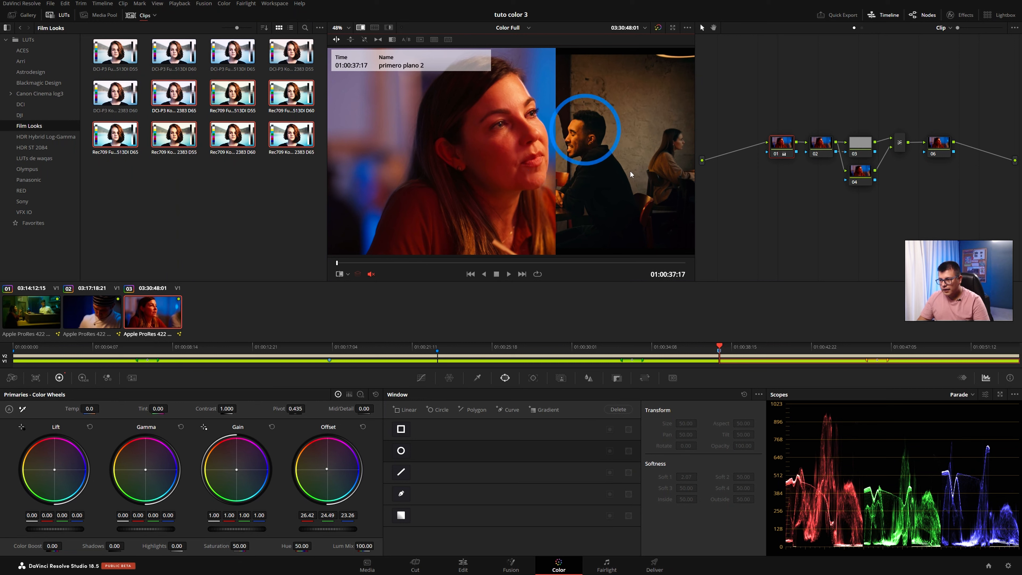
Step: Open Reference Sizing, try enlarging the reference image and panning it to about 1524, and reset the sizing
{"action": "left_click", "coordinate": [687, 28]}
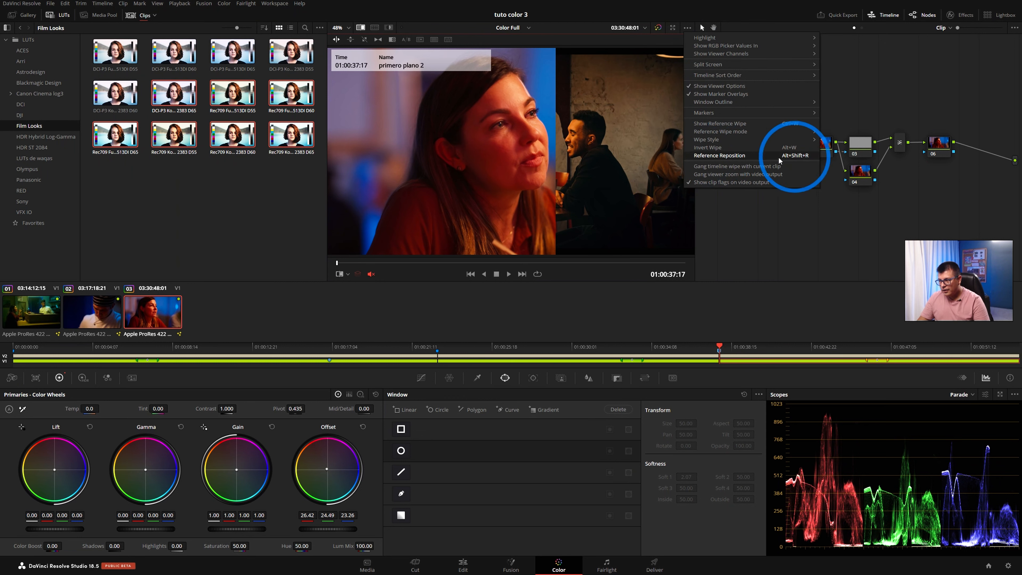
{"action": "left_click", "coordinate": [771, 216]}
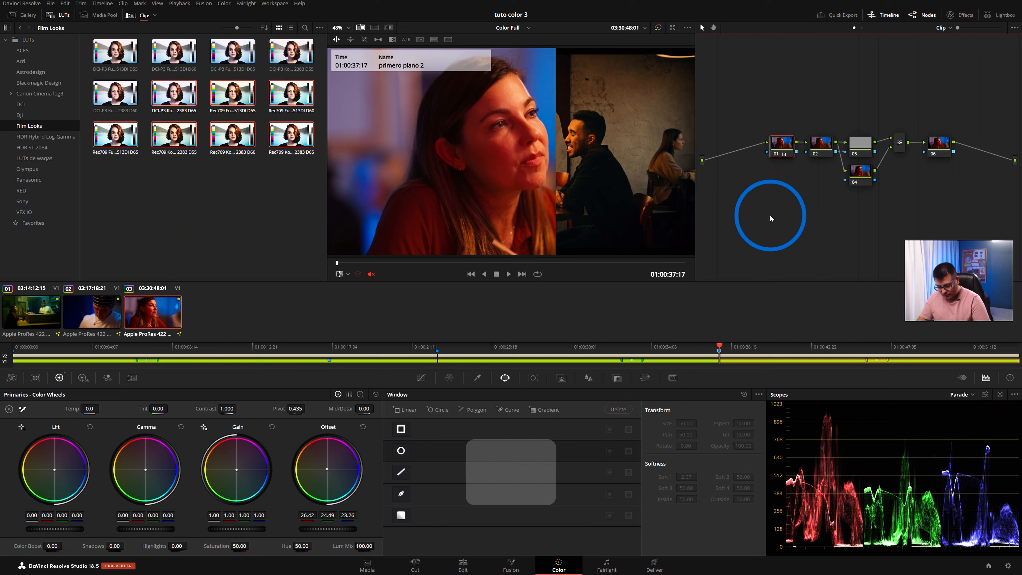
{"action": "key", "text": "alt+shift+z"}
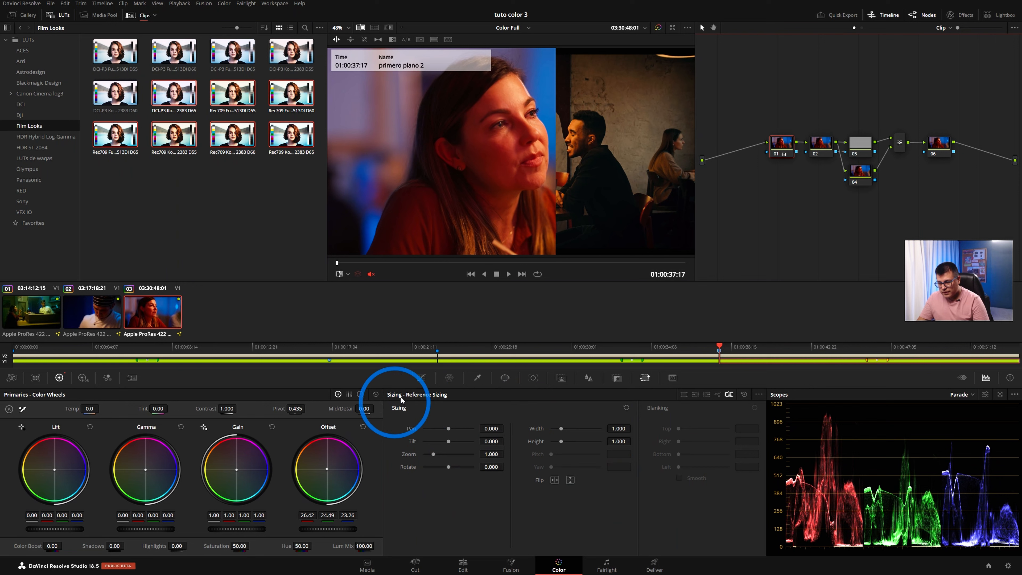
{"action": "mouse_move", "coordinate": [449, 429]}
{"action": "left_mouse_down"}
{"action": "mouse_move", "coordinate": [467, 430]}
{"action": "mouse_move", "coordinate": [438, 452]}
{"action": "mouse_move", "coordinate": [466, 430]}
{"action": "left_mouse_up"}
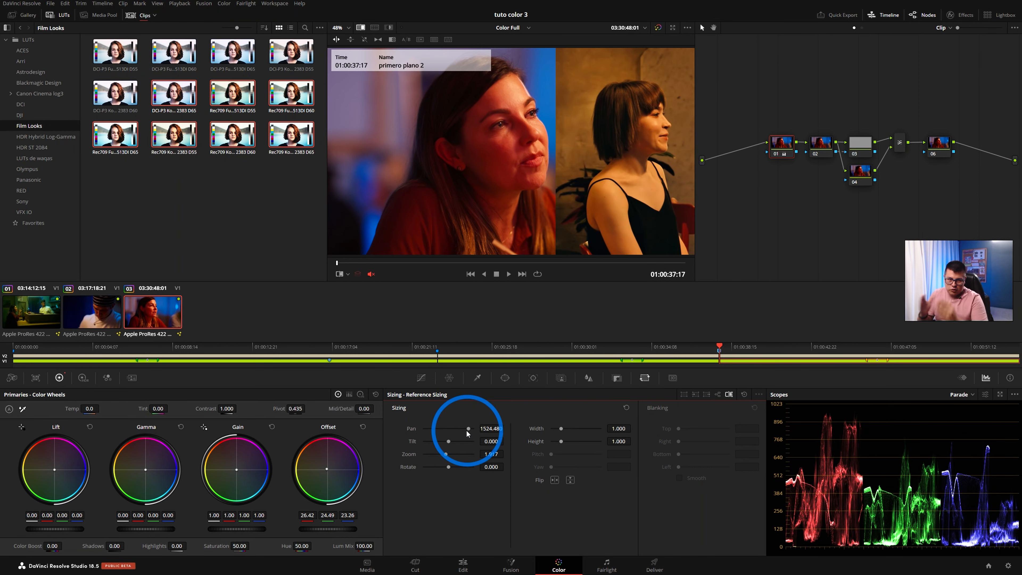
{"action": "left_click", "coordinate": [627, 408]}
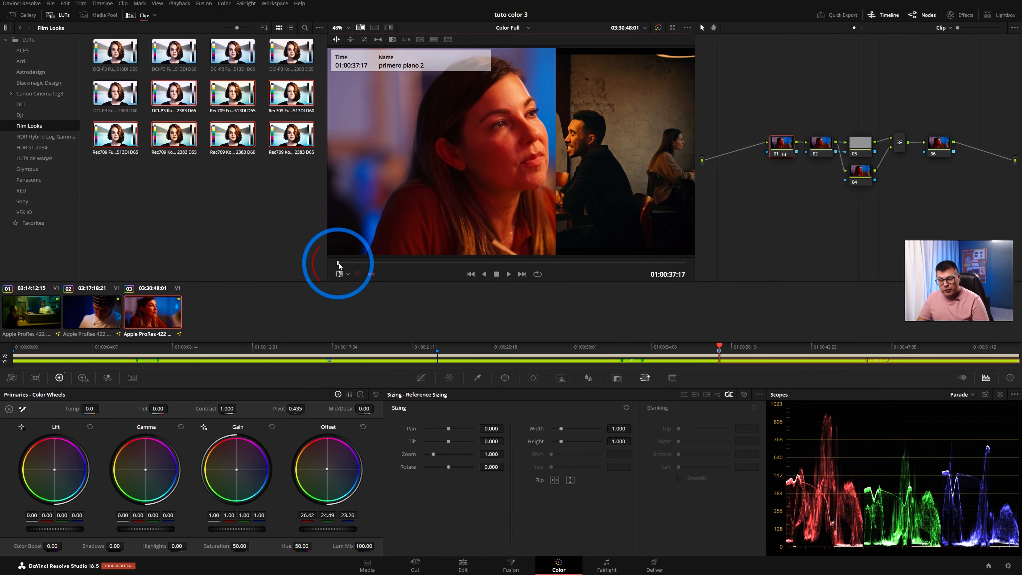
Step: Scrub the woman's close-up to about 01:00:46:09 and turn off the reference wipe
{"action": "left_click_drag", "start_coordinate": [339, 263], "coordinate": [526, 262]}
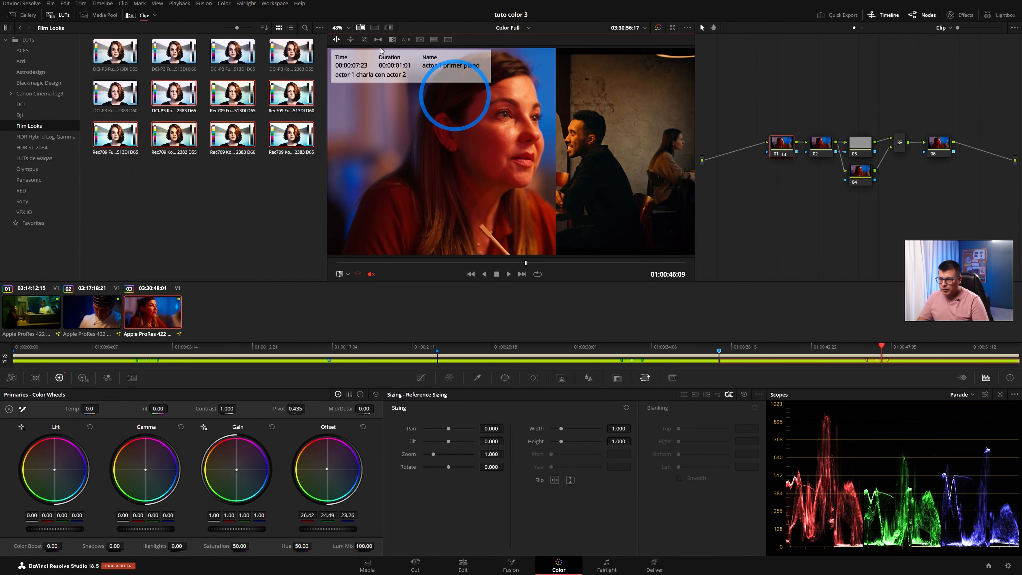
{"action": "left_click", "coordinate": [360, 27]}
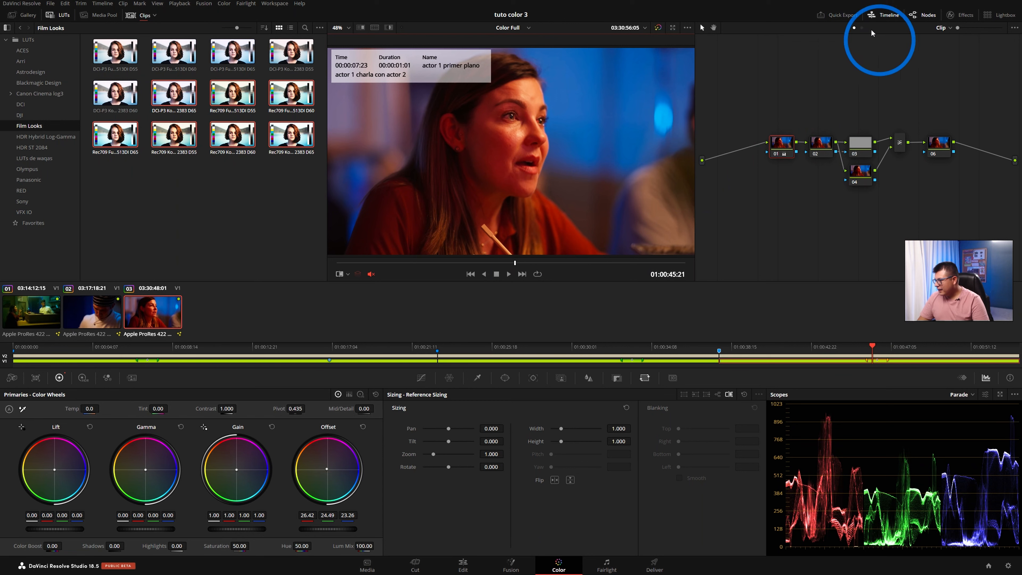
Step: Toggle the node graph's visibility, set it to Timeline level and scrub the timeline to about 01:00:35:07
{"action": "left_click", "coordinate": [926, 15]}
{"action": "left_click", "coordinate": [926, 15]}
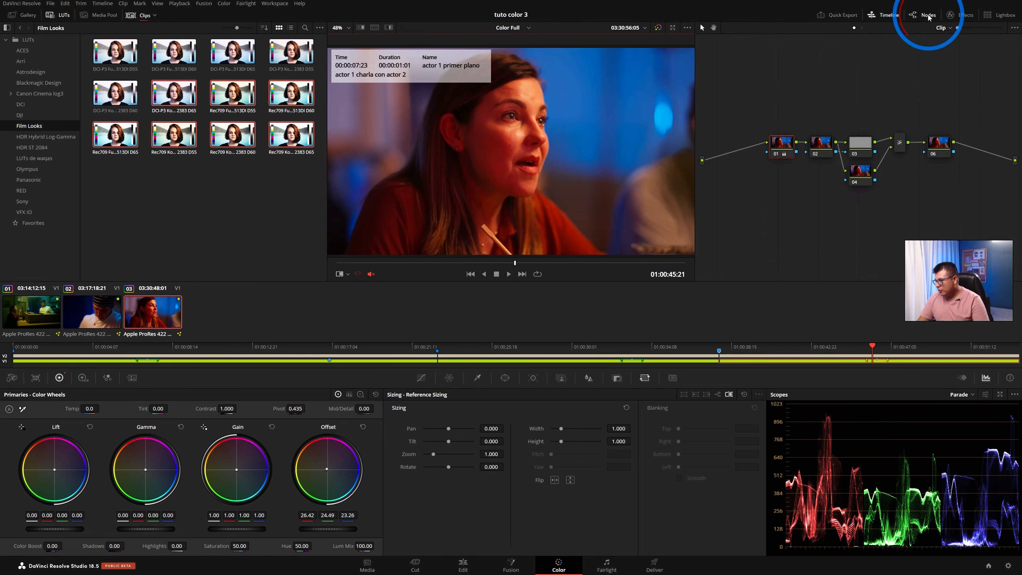
{"action": "left_click", "coordinate": [862, 27]}
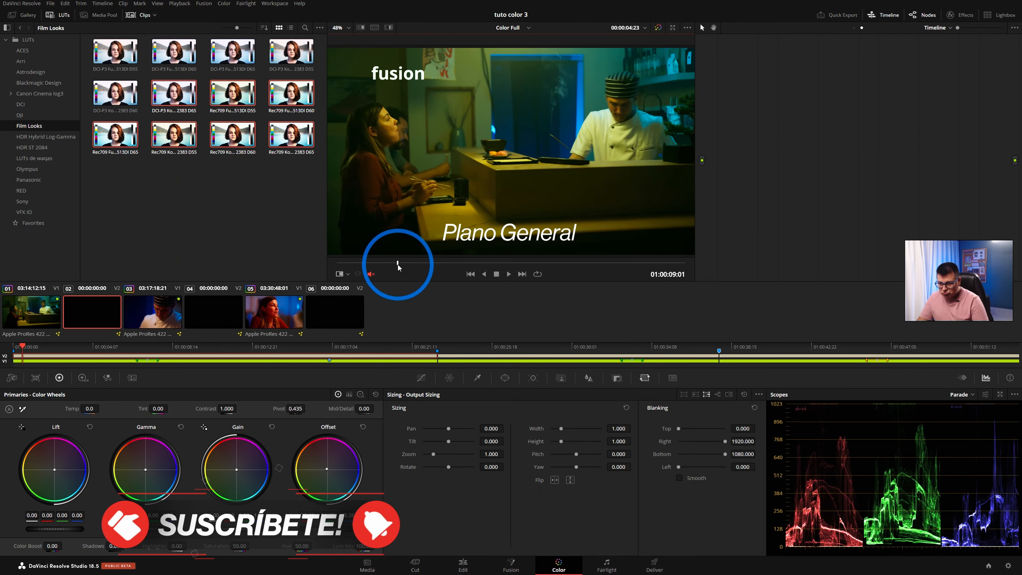
{"action": "left_click_drag", "start_coordinate": [346, 264], "coordinate": [574, 267]}
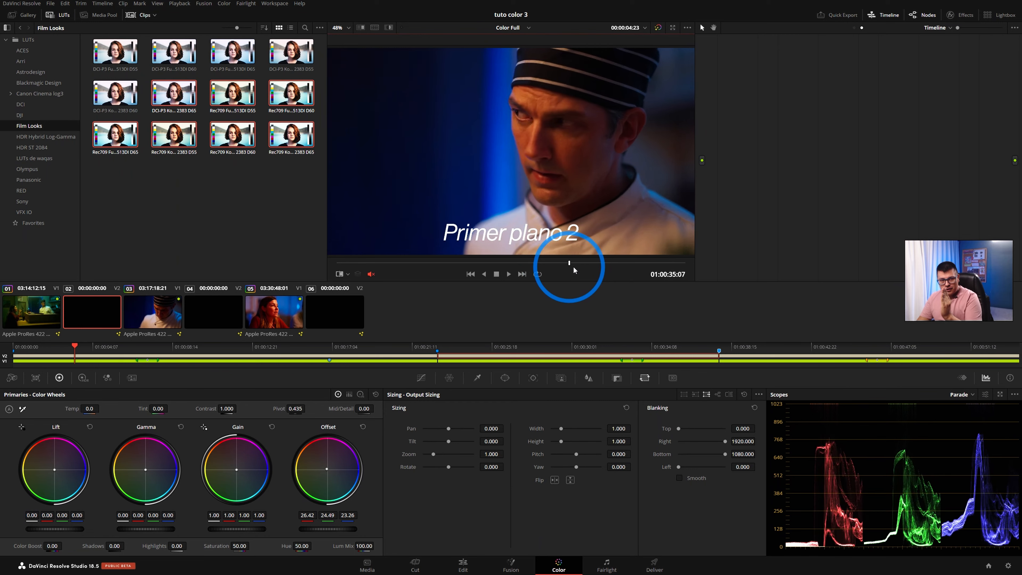
Step: Return the node graph to Clip level, scrub to about 01:00:34:08 and select the chef's close-up, clip 03
{"action": "left_click", "coordinate": [855, 29]}
{"action": "mouse_move", "coordinate": [446, 264]}
{"action": "left_mouse_down"}
{"action": "mouse_move", "coordinate": [350, 266]}
{"action": "mouse_move", "coordinate": [611, 274]}
{"action": "left_mouse_up"}
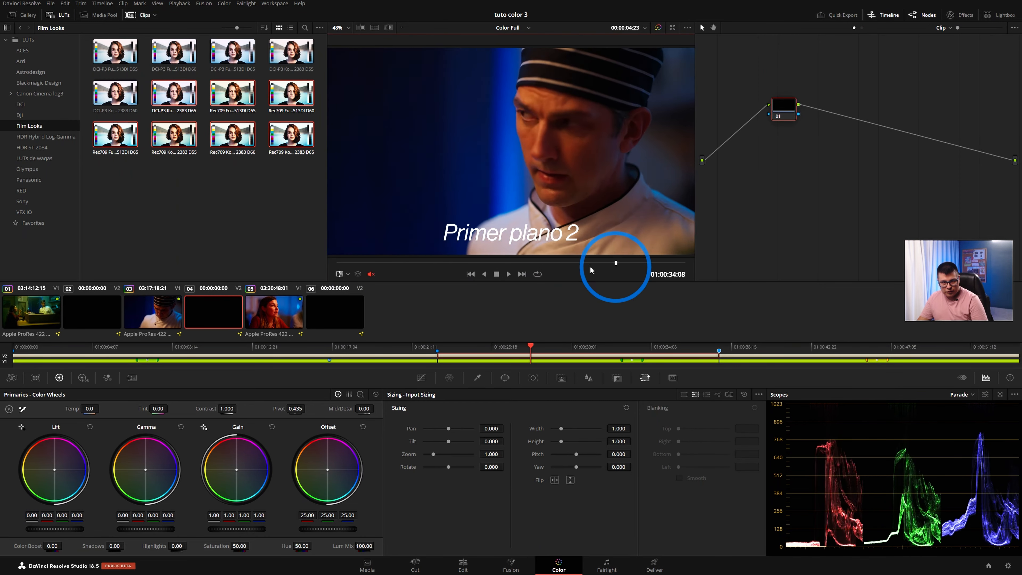
{"action": "left_click", "coordinate": [155, 312]}
{"action": "left_click", "coordinate": [31, 317]}
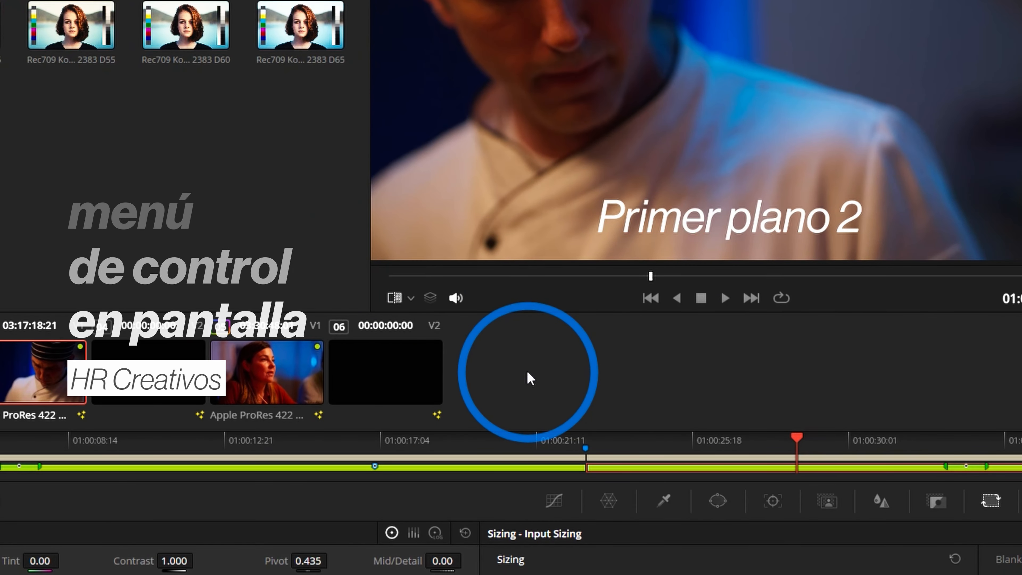
Step: Set the viewer's on-screen control to Off and switch it to Qualifier
{"action": "left_click", "coordinate": [411, 298]}
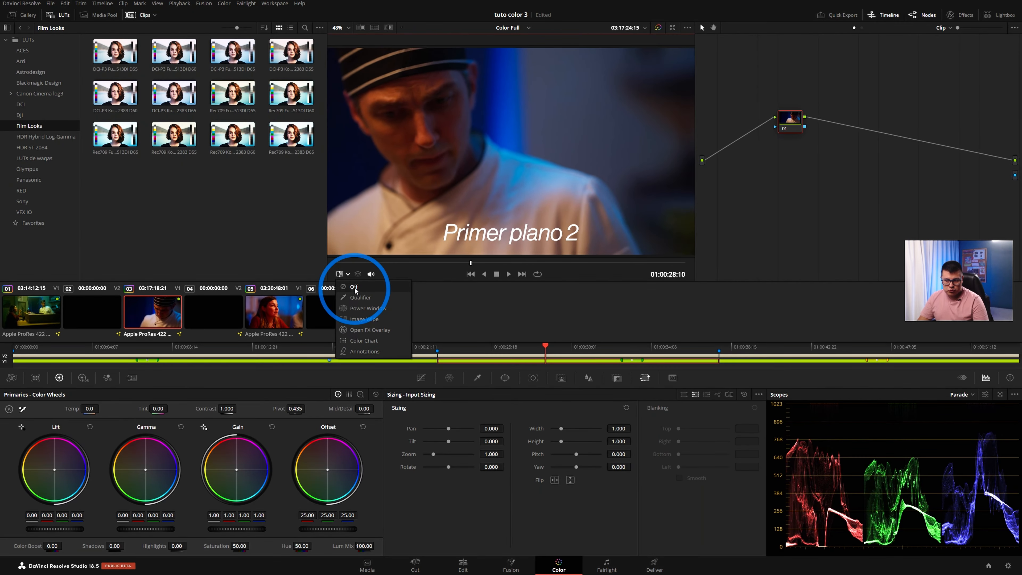
{"action": "left_click", "coordinate": [355, 287]}
{"action": "left_click", "coordinate": [347, 274]}
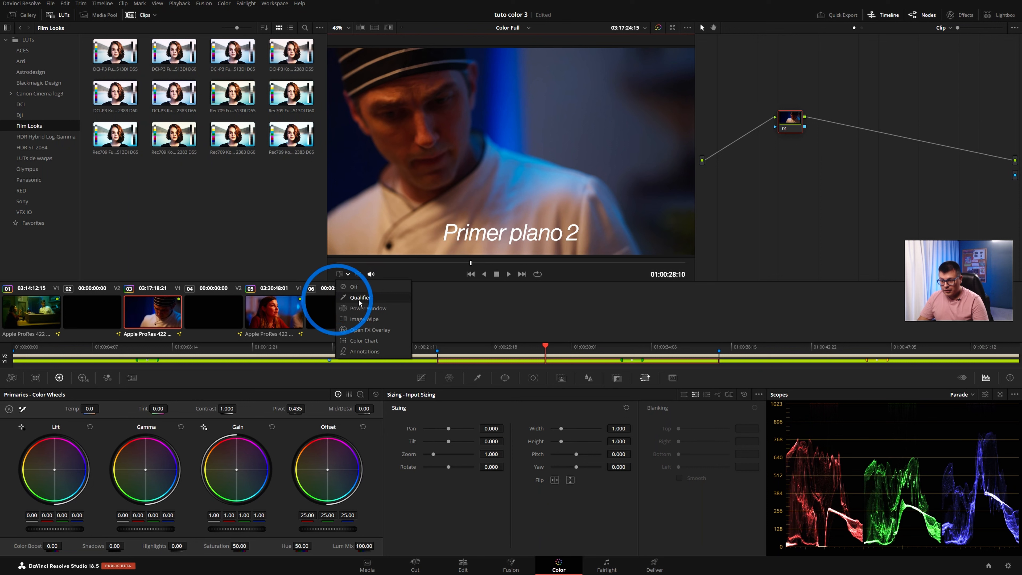
{"action": "left_click", "coordinate": [361, 298]}
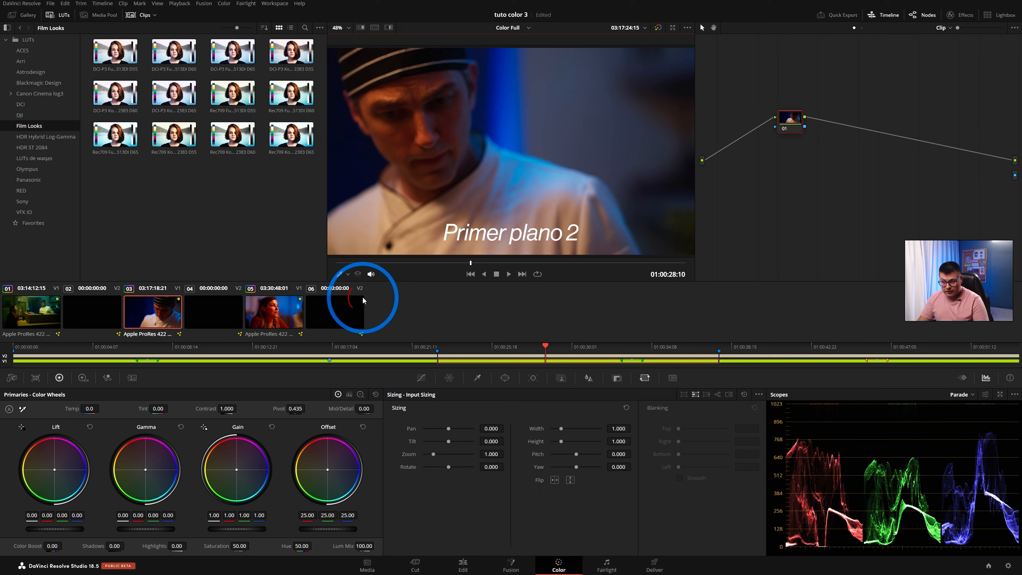
Step: Inspect the Show picker RGB value option and the picker's RGB readouts over the chef's close-up
{"action": "right_click", "coordinate": [363, 230]}
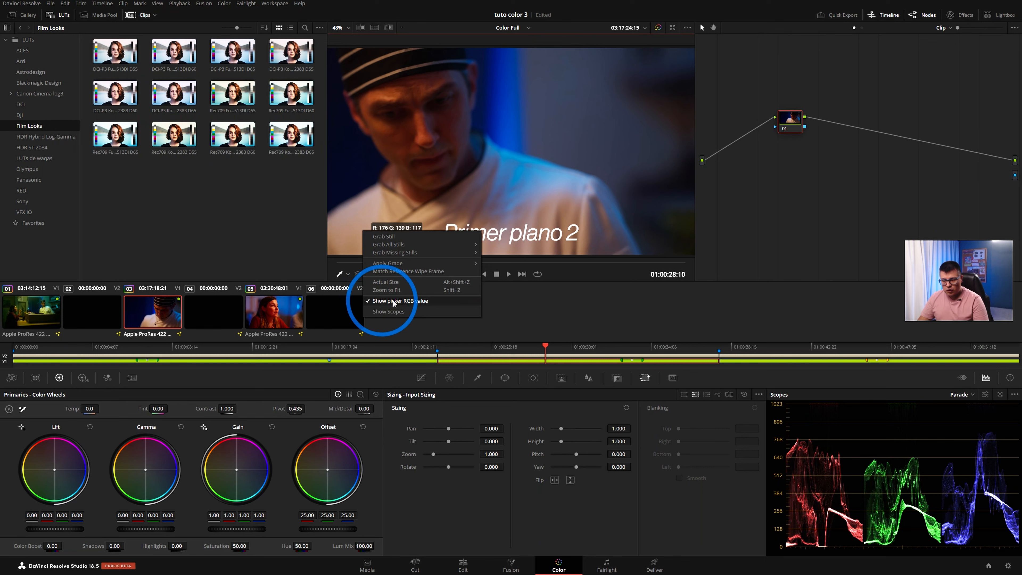
{"action": "left_click", "coordinate": [505, 296]}
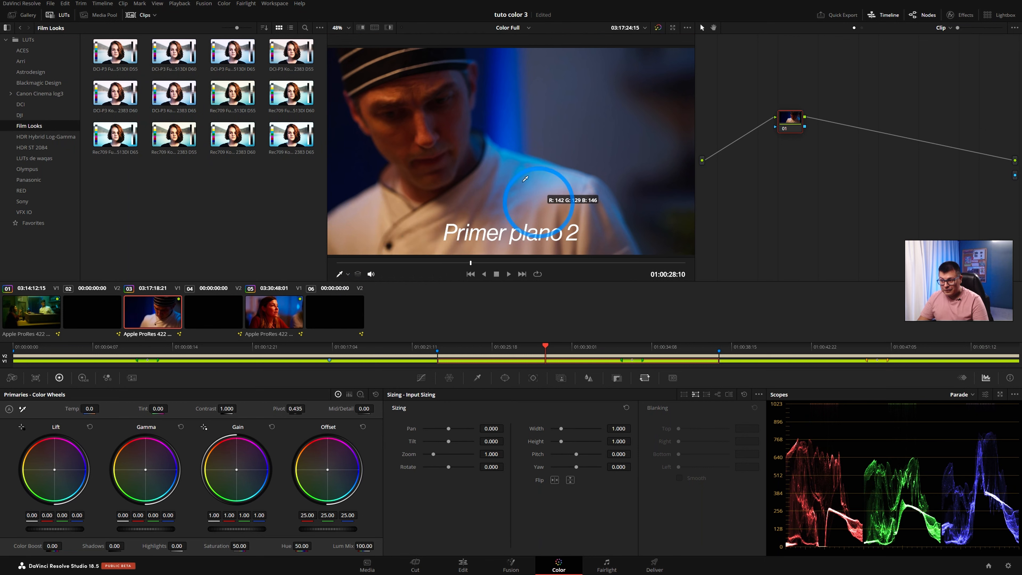
{"action": "scroll", "coordinate": [481, 129], "scroll_direction": "down", "scroll_amount": 1}
{"action": "scroll", "coordinate": [475, 129], "scroll_direction": "up", "scroll_amount": 2}
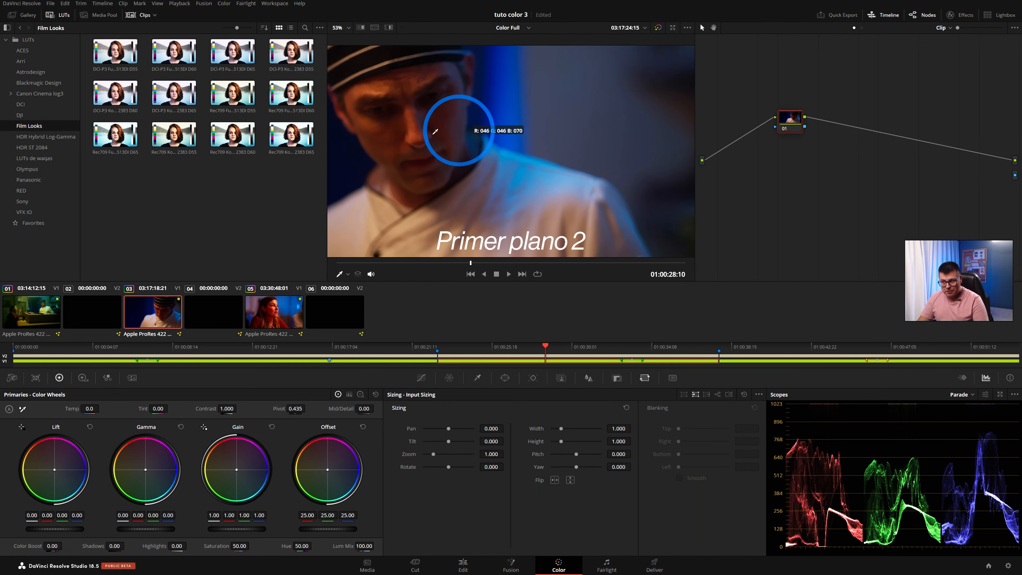
Step: With the HSL Qualifier, sample the blue background, turn on Highlight, and resample from the blue across to the chef's face
{"action": "left_click", "coordinate": [476, 379]}
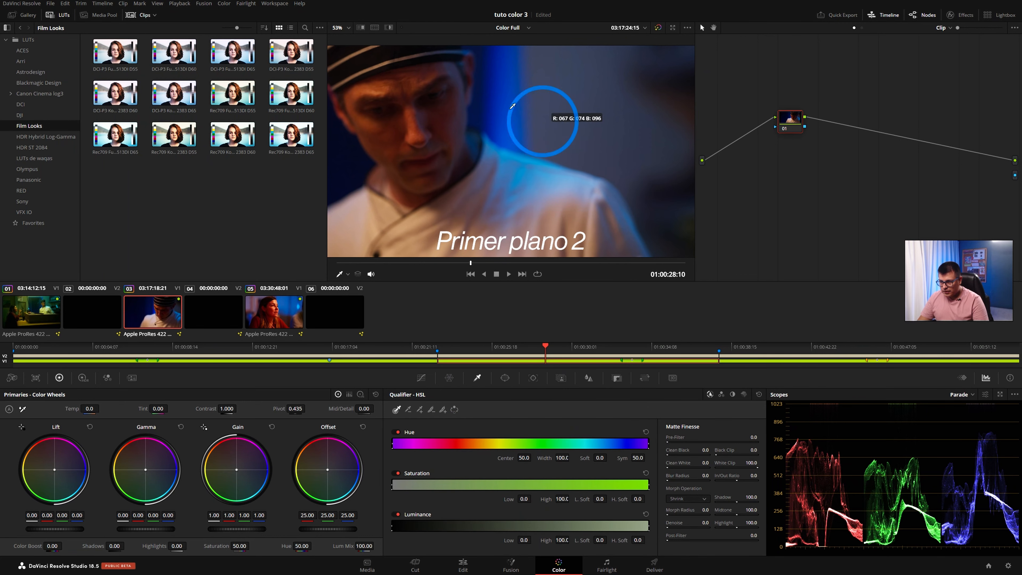
{"action": "left_click", "coordinate": [525, 141]}
{"action": "left_click", "coordinate": [388, 29]}
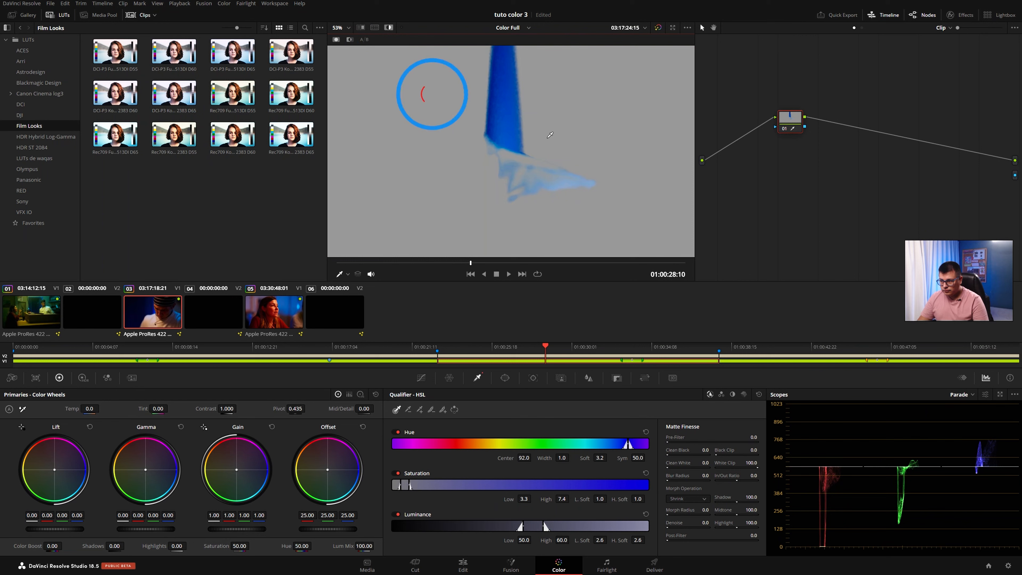
{"action": "mouse_move", "coordinate": [507, 114]}
{"action": "left_mouse_down"}
{"action": "mouse_move", "coordinate": [498, 99]}
{"action": "mouse_move", "coordinate": [404, 152]}
{"action": "left_mouse_up"}
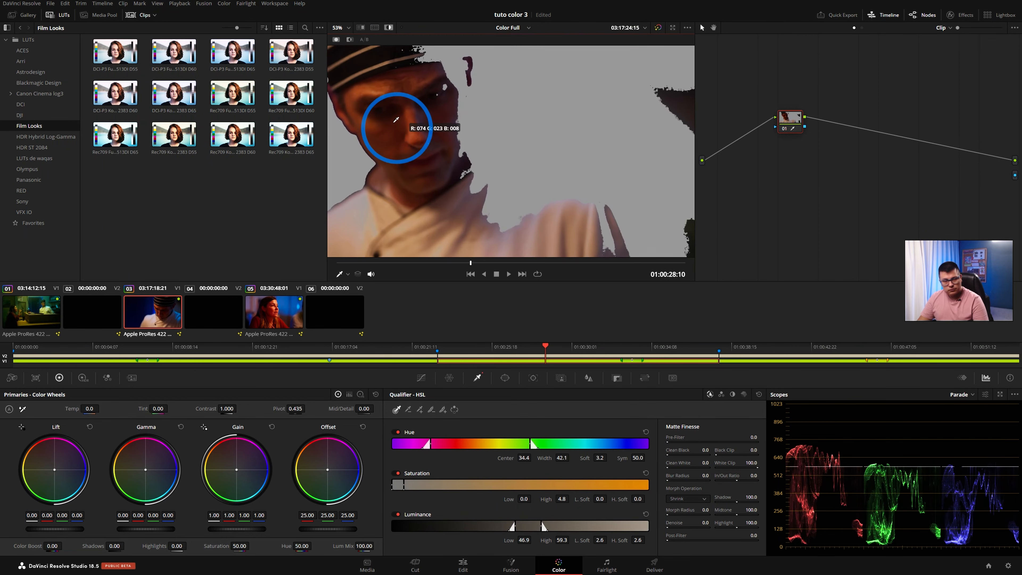
Step: Set the on-screen control to Power Window and place a linear window over the chef's face at about pan 47.37, tilt 51.39
{"action": "left_click", "coordinate": [348, 275]}
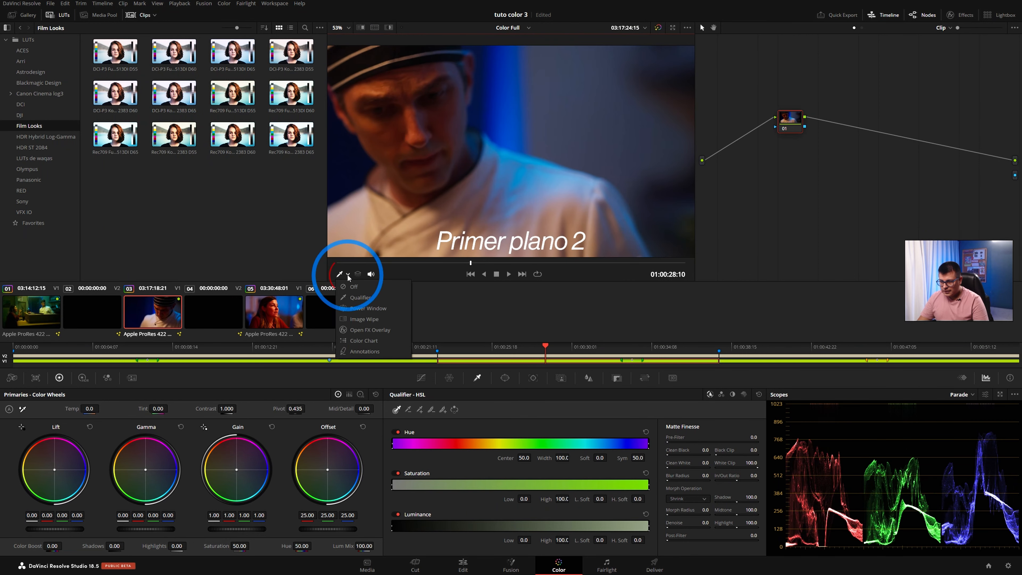
{"action": "left_click", "coordinate": [372, 309]}
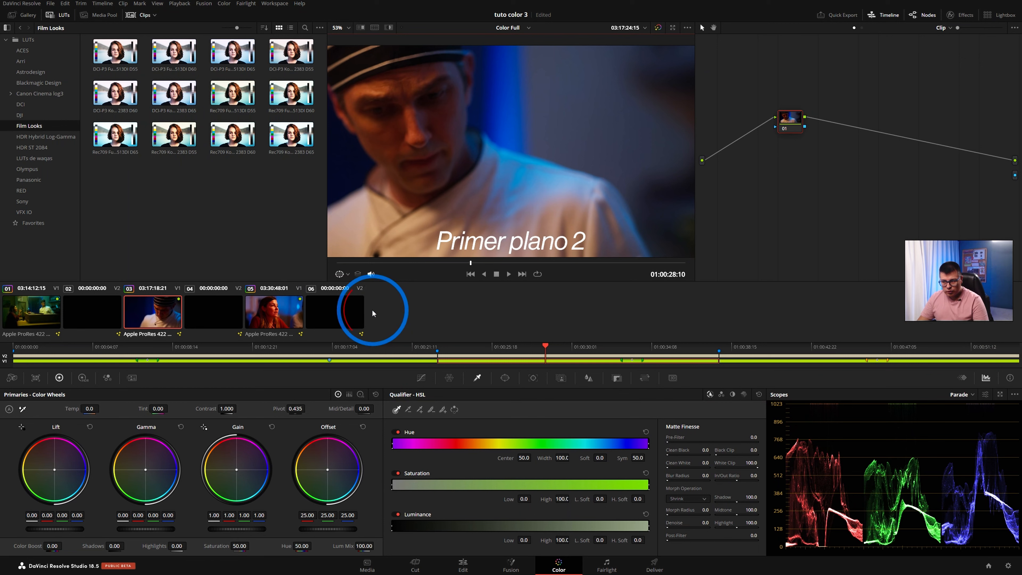
{"action": "left_click", "coordinate": [401, 428]}
{"action": "left_click_drag", "start_coordinate": [486, 141], "coordinate": [403, 148]}
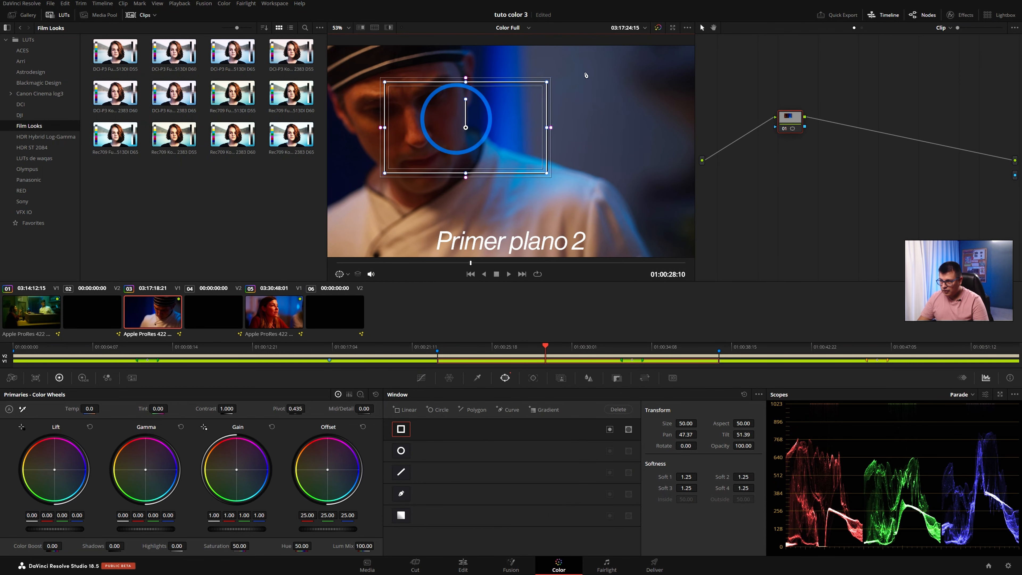
Step: Set the on-screen control to Off and back to Power Window, and skew the linear window to about pan 48.08, tilt 51.53
{"action": "left_click", "coordinate": [340, 275]}
{"action": "left_click", "coordinate": [340, 274]}
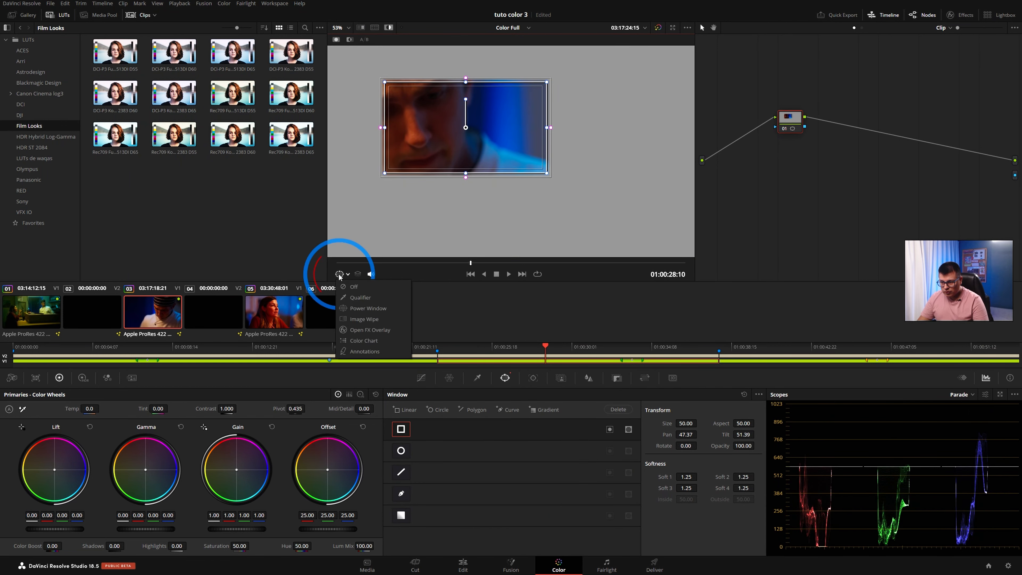
{"action": "left_click", "coordinate": [353, 287]}
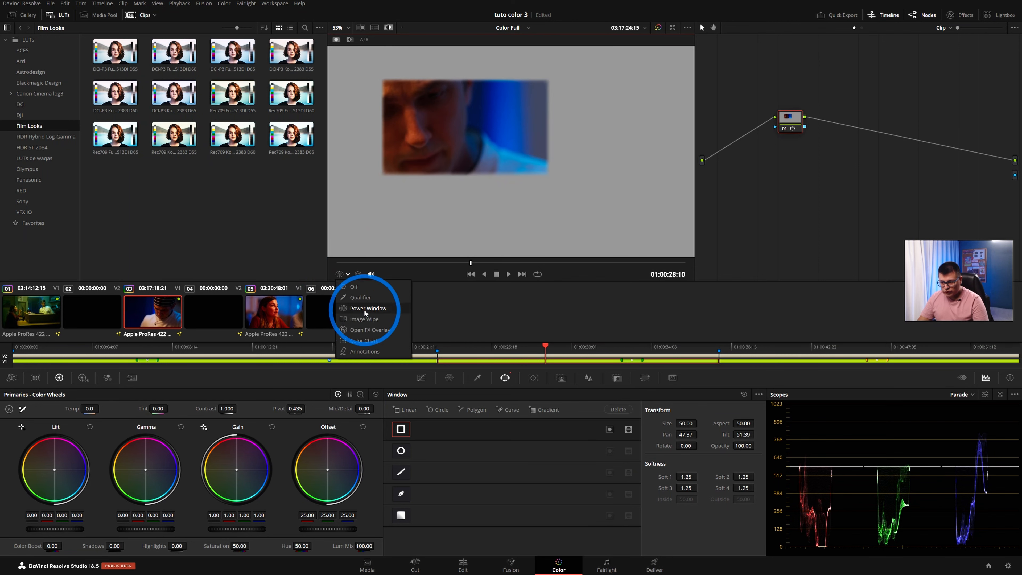
{"action": "left_click", "coordinate": [364, 308]}
{"action": "left_click_drag", "start_coordinate": [433, 105], "coordinate": [475, 191]}
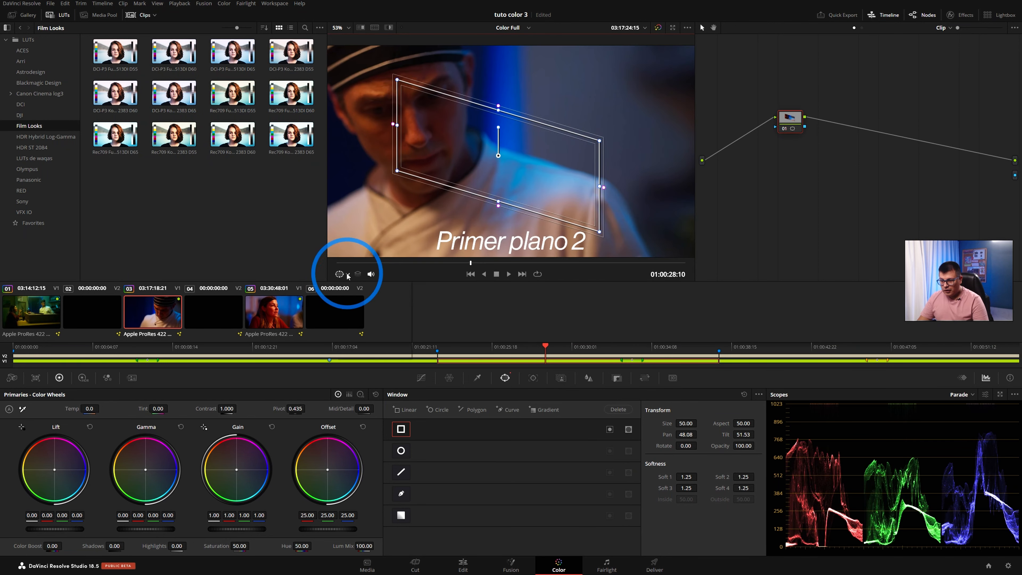
Step: Set the on-screen control to Image Wipe and sweep the reference wipe across the chef's close-up until the reference leaves the frame
{"action": "left_click", "coordinate": [348, 275]}
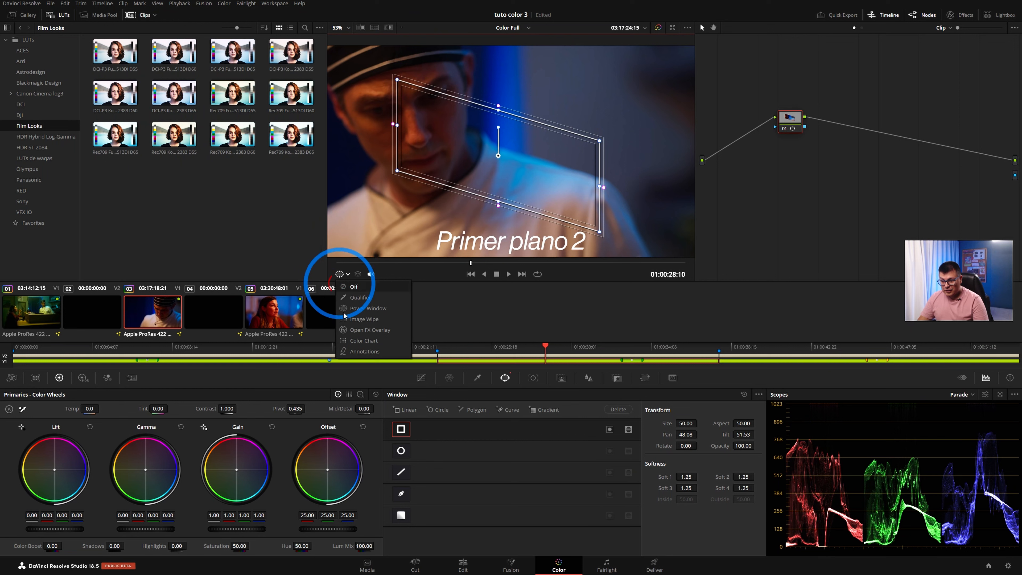
{"action": "left_click", "coordinate": [361, 319]}
{"action": "left_click", "coordinate": [568, 156]}
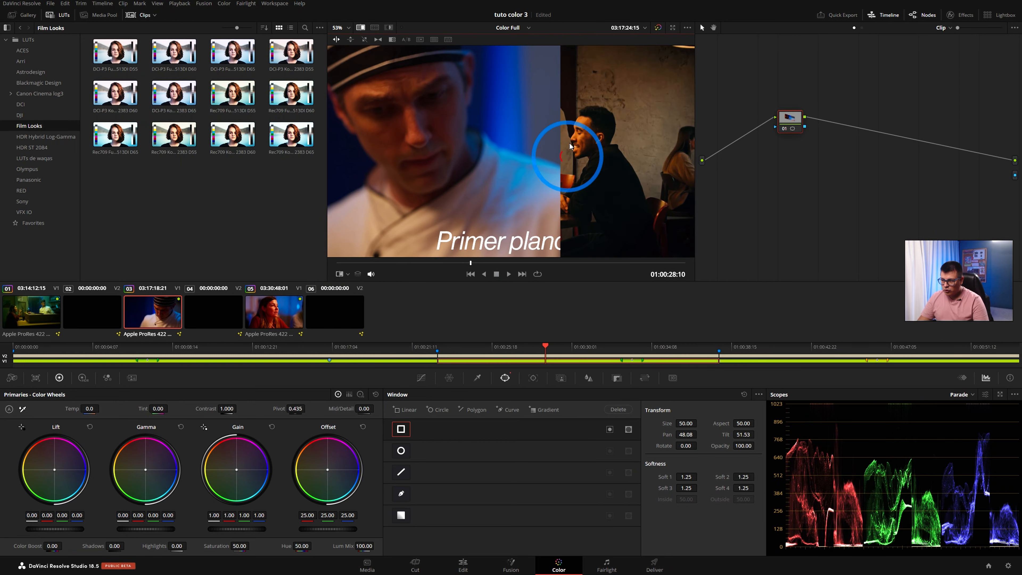
{"action": "left_click_drag", "start_coordinate": [592, 148], "coordinate": [771, 164]}
Step: Add a serial node after the window node and apply the Patch Replacer effect from Resolve FX Revival to it
{"action": "left_click", "coordinate": [347, 275]}
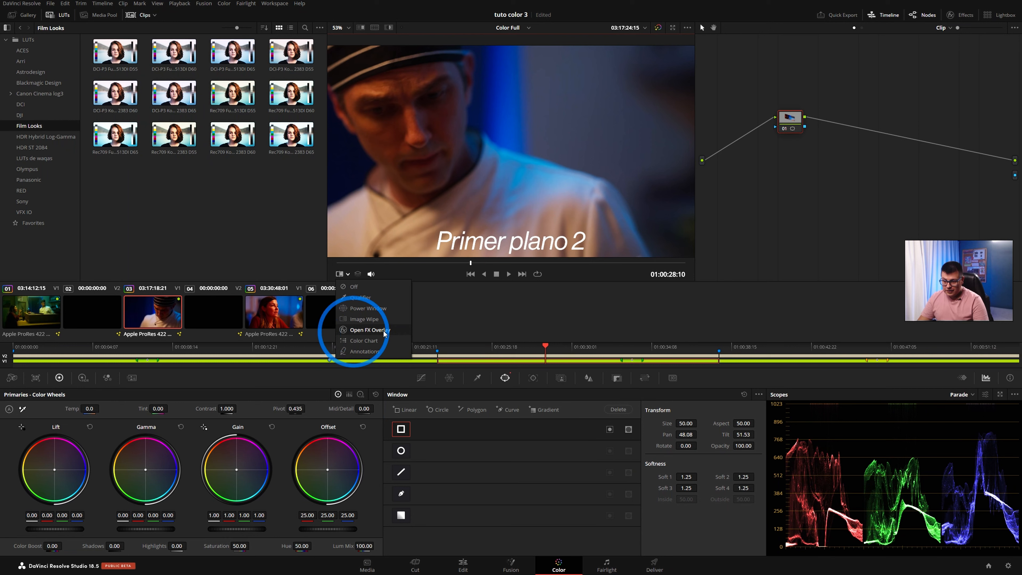
{"action": "left_click", "coordinate": [477, 308]}
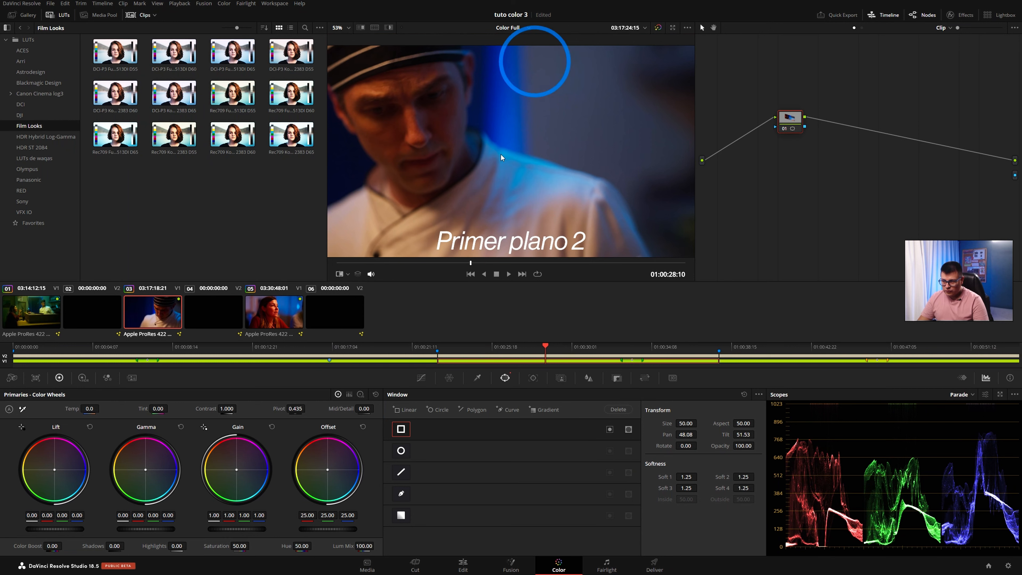
{"action": "key", "text": "alt+s"}
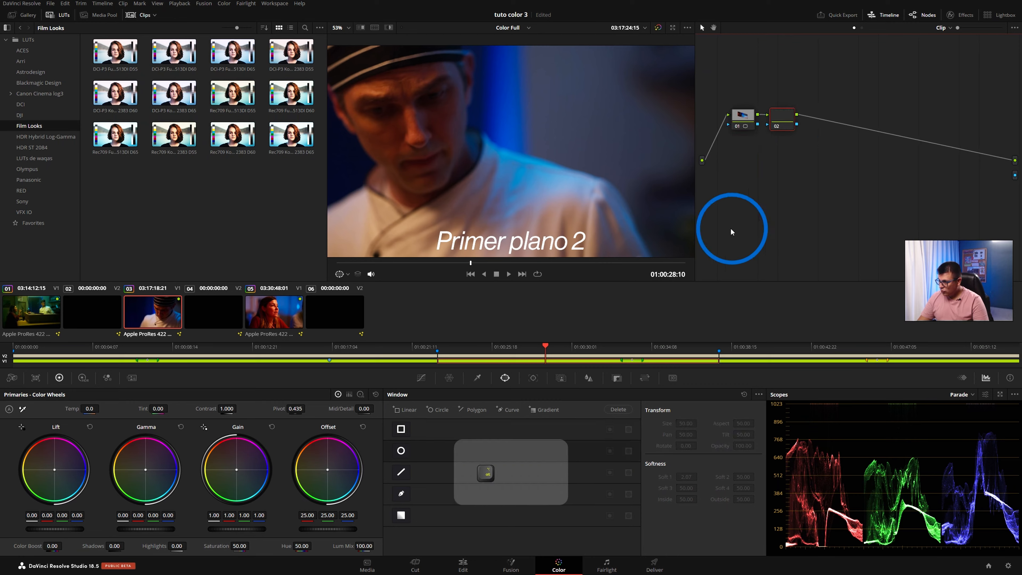
{"action": "left_click", "coordinate": [962, 14]}
{"action": "left_click", "coordinate": [1000, 28]}
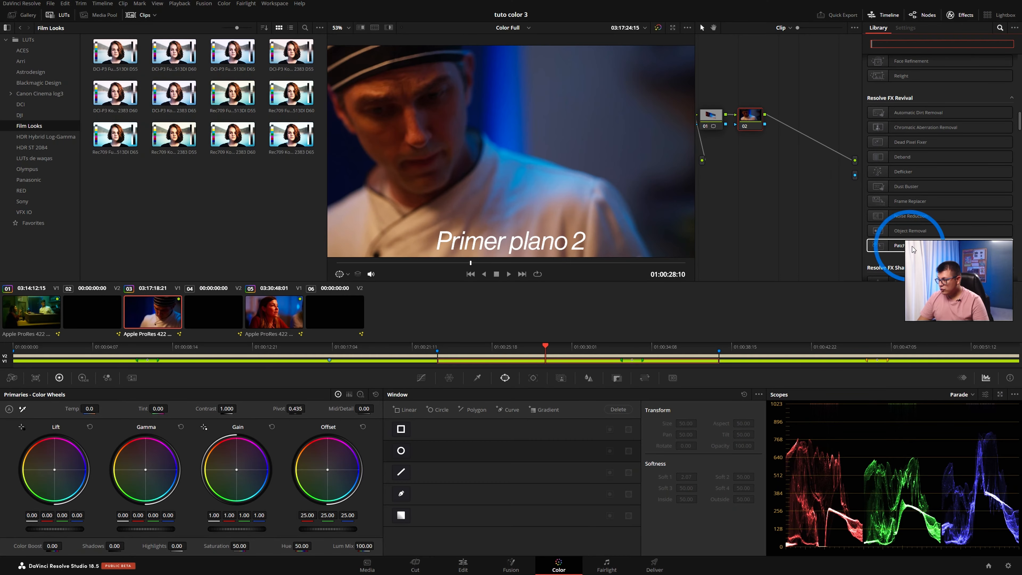
{"action": "left_click_drag", "start_coordinate": [918, 243], "coordinate": [756, 128]}
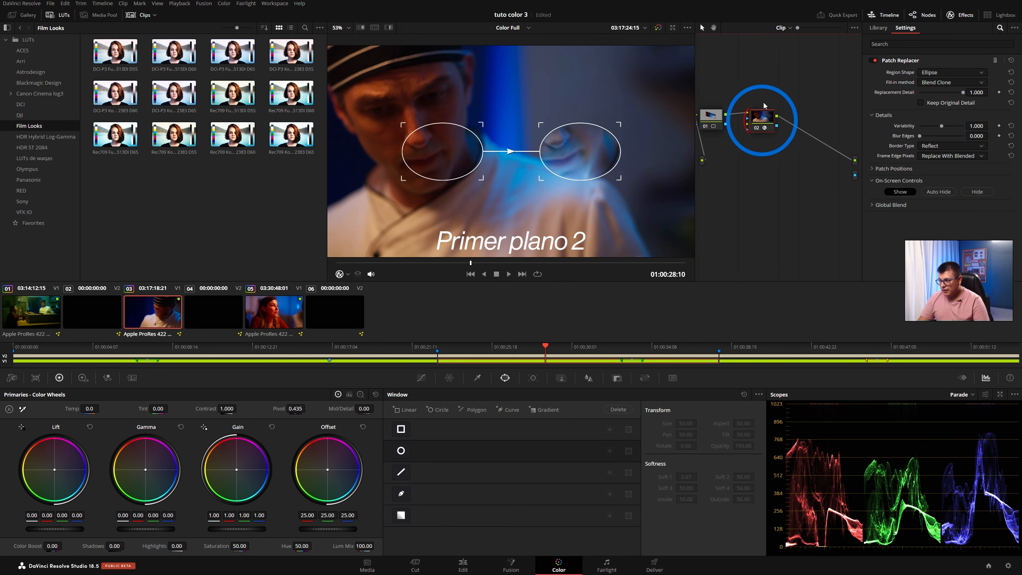
Step: Set the on-screen control to Open FX Overlay, and shrink and reposition the Patch Replacer's two ellipses over the chef's shot
{"action": "left_click", "coordinate": [345, 274]}
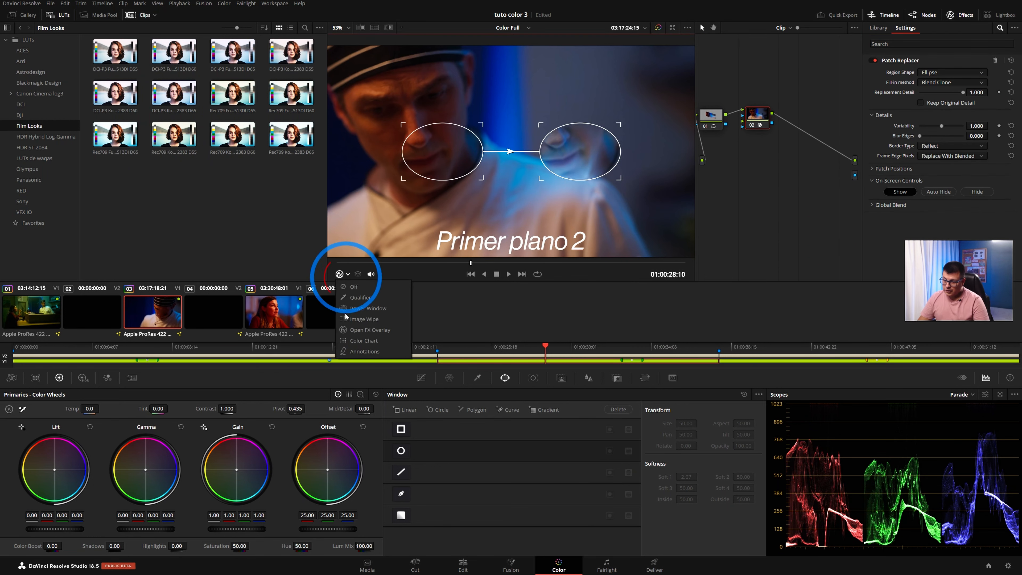
{"action": "left_click", "coordinate": [370, 330]}
{"action": "left_click_drag", "start_coordinate": [400, 164], "coordinate": [429, 97]}
{"action": "left_click_drag", "start_coordinate": [587, 160], "coordinate": [559, 120]}
Step: Set the on-screen control to Color Chart, position the chart over the chef's shot, and display the Color Match palette
{"action": "left_click", "coordinate": [348, 274]}
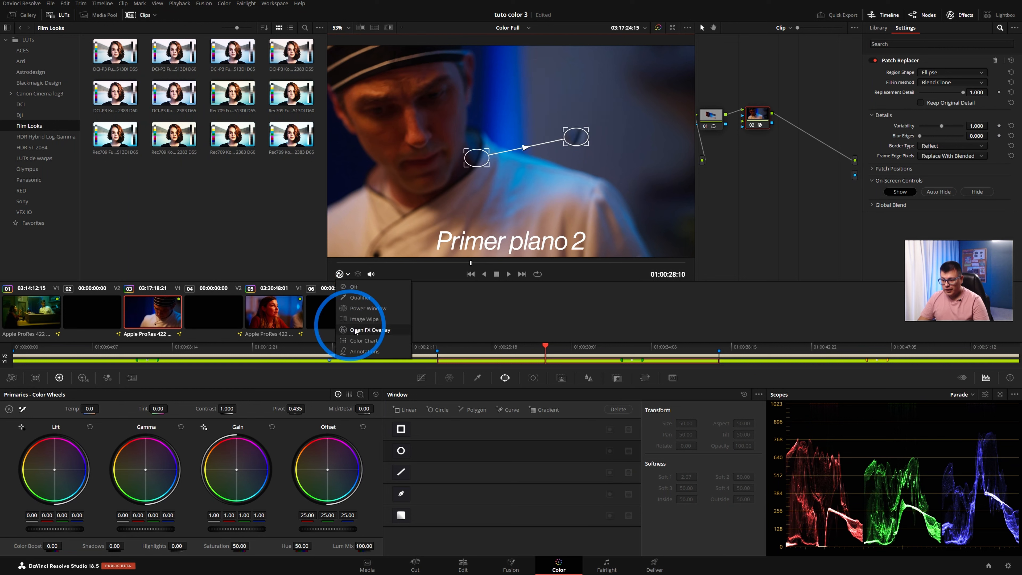
{"action": "left_click", "coordinate": [362, 341]}
{"action": "mouse_move", "coordinate": [500, 129]}
{"action": "left_mouse_down"}
{"action": "mouse_move", "coordinate": [490, 121]}
{"action": "mouse_move", "coordinate": [473, 143]}
{"action": "mouse_move", "coordinate": [469, 173]}
{"action": "mouse_move", "coordinate": [499, 160]}
{"action": "mouse_move", "coordinate": [498, 146]}
{"action": "left_mouse_up"}
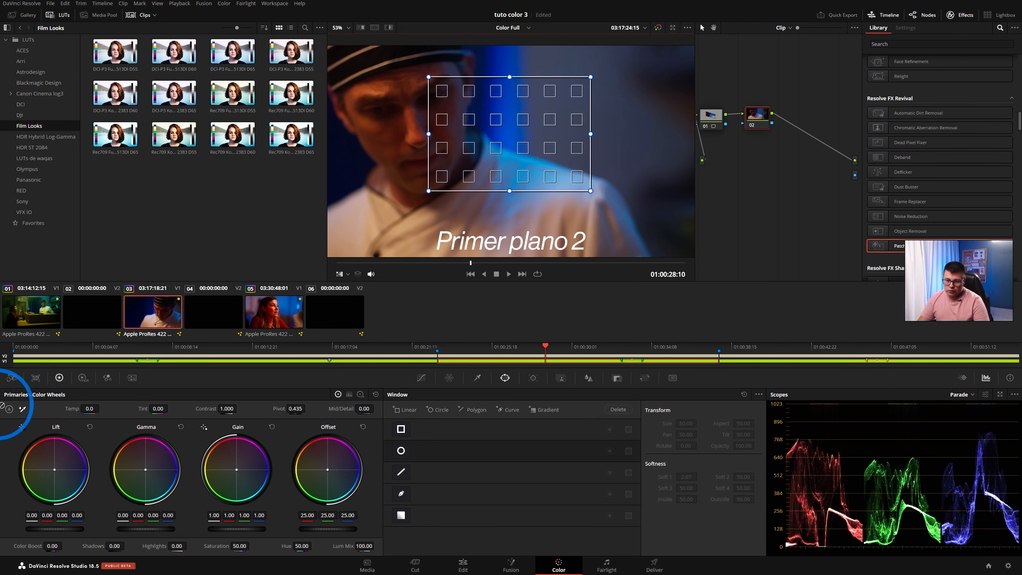
{"action": "left_click", "coordinate": [36, 380]}
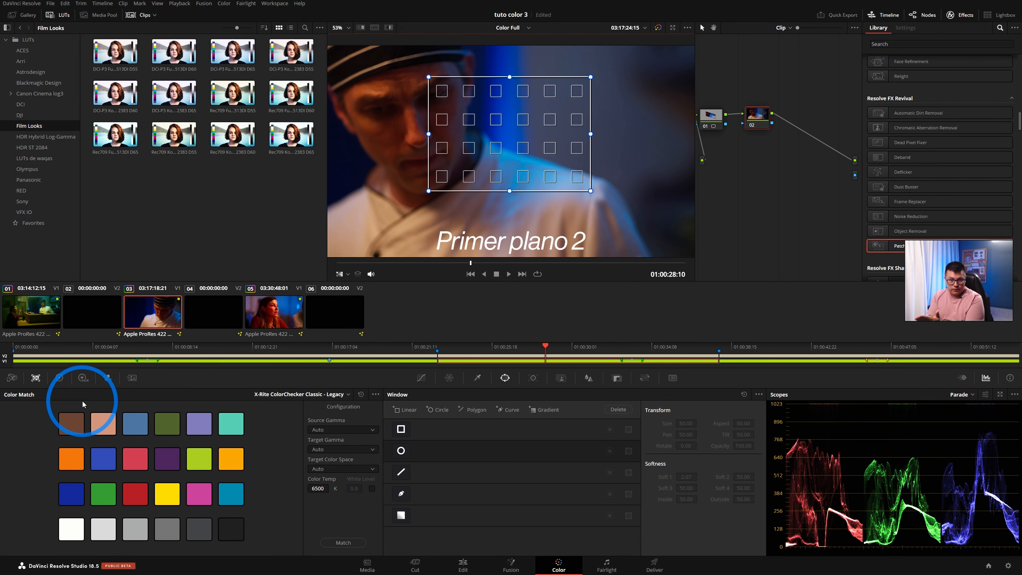
Step: Set the on-screen control to Annotations and draw a red freehand loop around the chef's eye area
{"action": "left_click", "coordinate": [340, 274]}
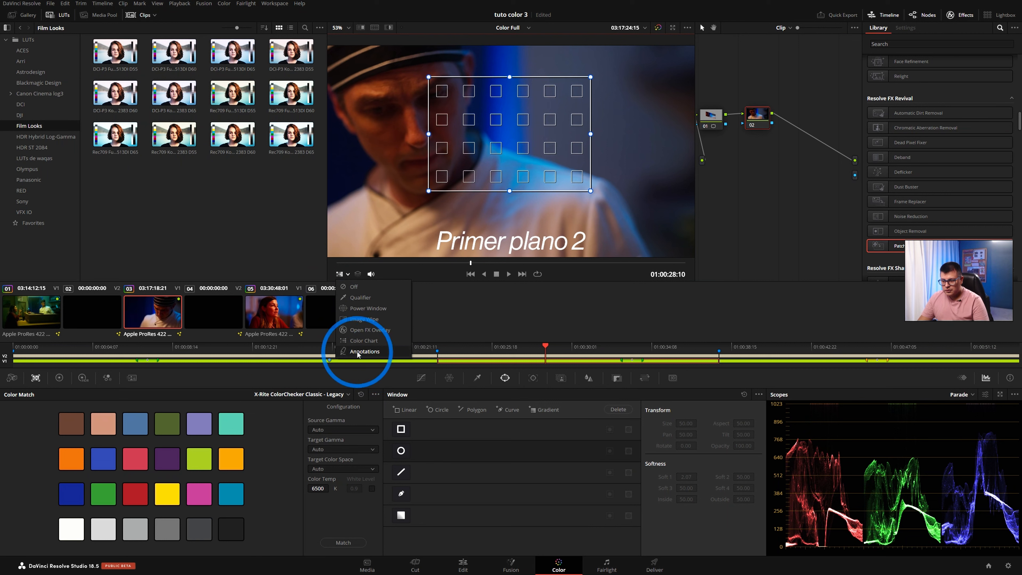
{"action": "left_click", "coordinate": [362, 352]}
{"action": "mouse_move", "coordinate": [422, 105]}
{"action": "left_mouse_down"}
{"action": "mouse_move", "coordinate": [477, 110]}
{"action": "mouse_move", "coordinate": [420, 110]}
{"action": "left_mouse_up"}
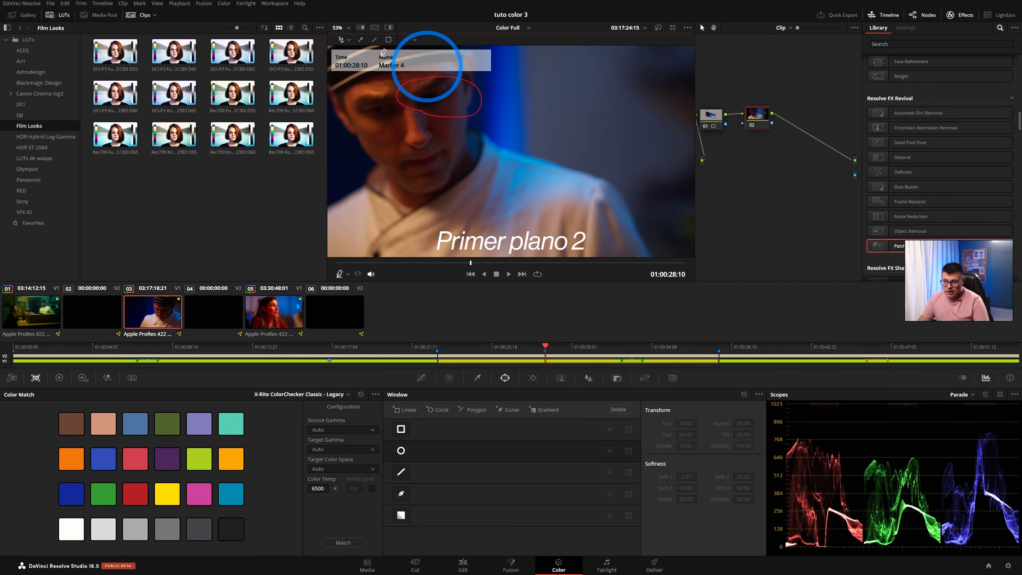
Step: On the Edit page, rename the annotated marker at 01:00:28:10 as "aclara esta parte del rostro", and return to the Color page
{"action": "key", "text": "shift+4"}
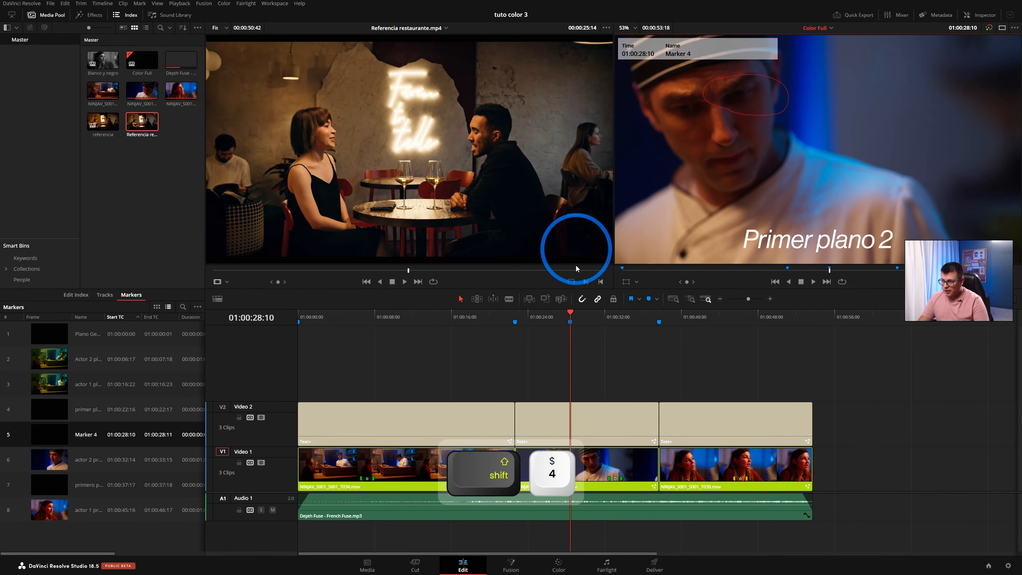
{"action": "double_click", "coordinate": [570, 321]}
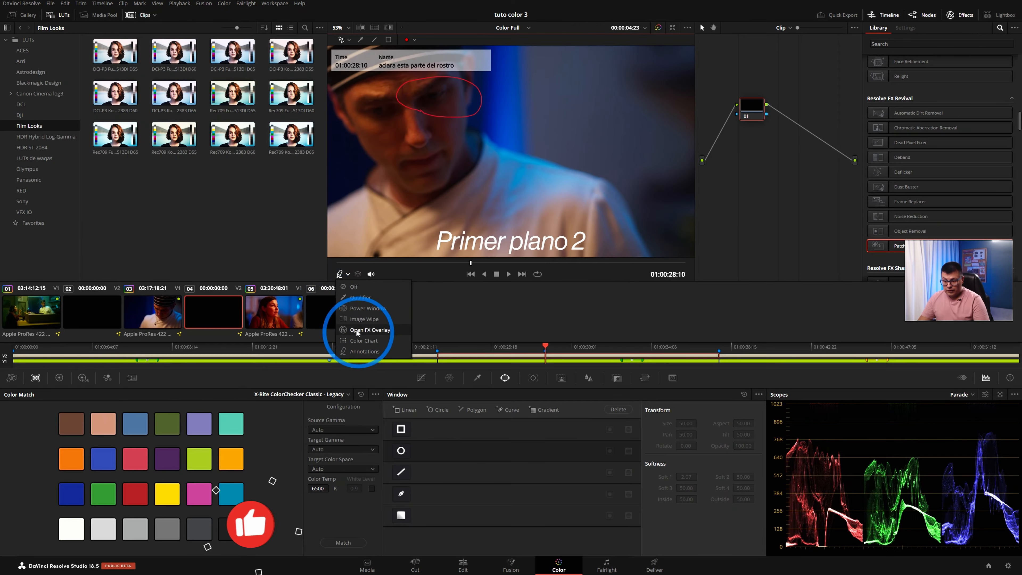
{"action": "key", "text": "super+space"}
{"action": "key", "text": "super+space"}
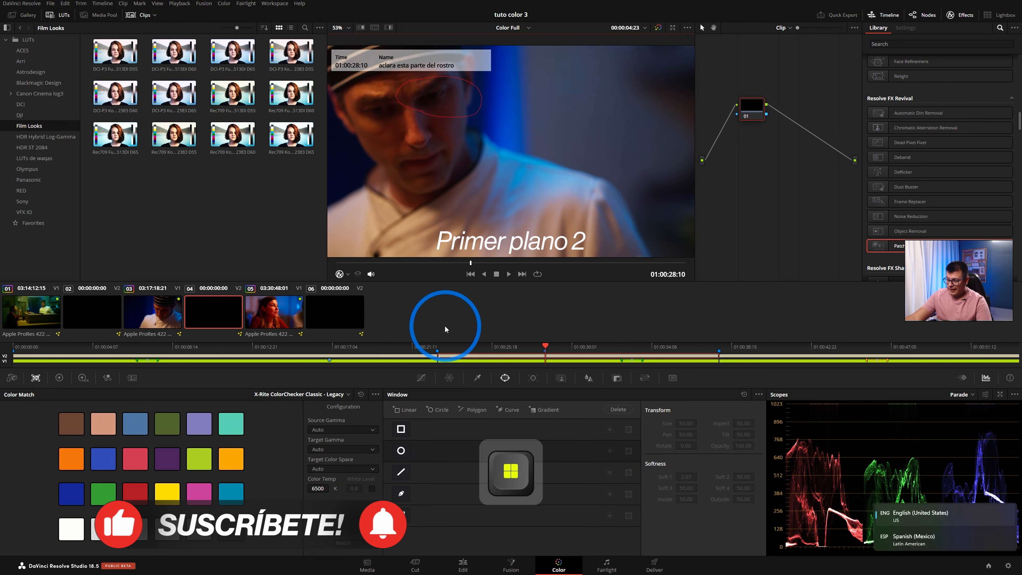
Step: Set the on-screen control to Power Window and place a circle window near the frame's centre at about pan 49.58, tilt 49.70
{"action": "left_click", "coordinate": [347, 274]}
{"action": "left_click", "coordinate": [364, 308]}
{"action": "left_click", "coordinate": [401, 450]}
{"action": "left_click_drag", "start_coordinate": [535, 151], "coordinate": [499, 173]}
{"action": "left_click", "coordinate": [342, 275]}
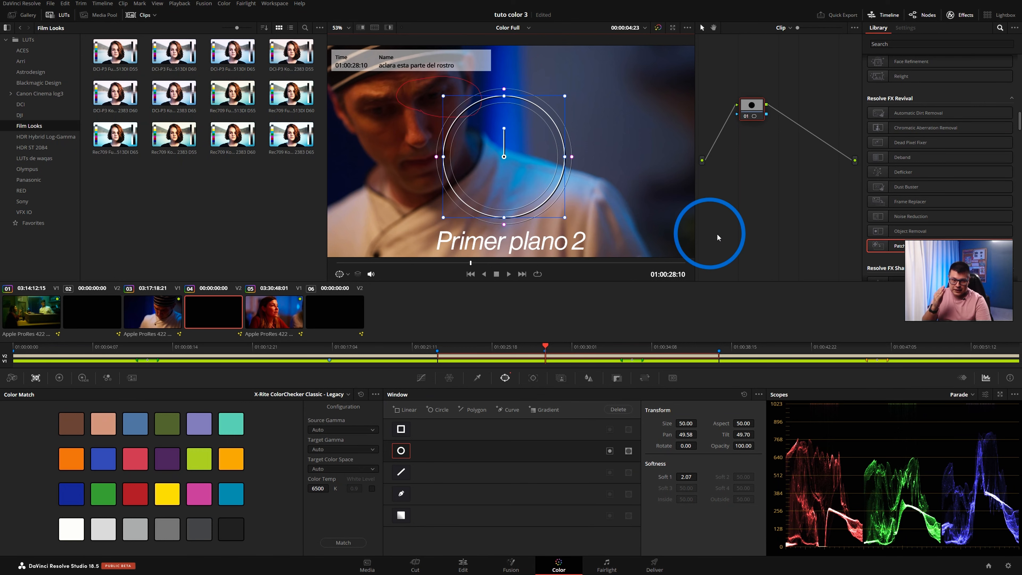
Step: Toggle the viewer's on-screen controls repeatedly and set the on-screen control to Off
{"action": "key", "text": "shift+grave"}
{"action": "key", "text": "shift+grave"}
{"action": "key", "text": "shift+grave"}
{"action": "key", "text": "shift+grave"}
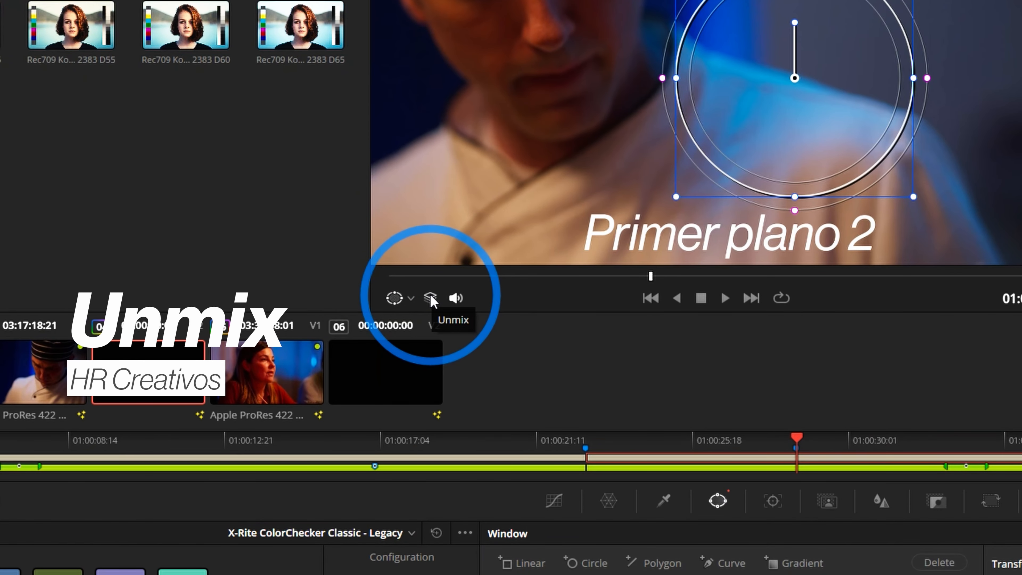
{"action": "left_click", "coordinate": [398, 298]}
{"action": "left_click", "coordinate": [416, 322]}
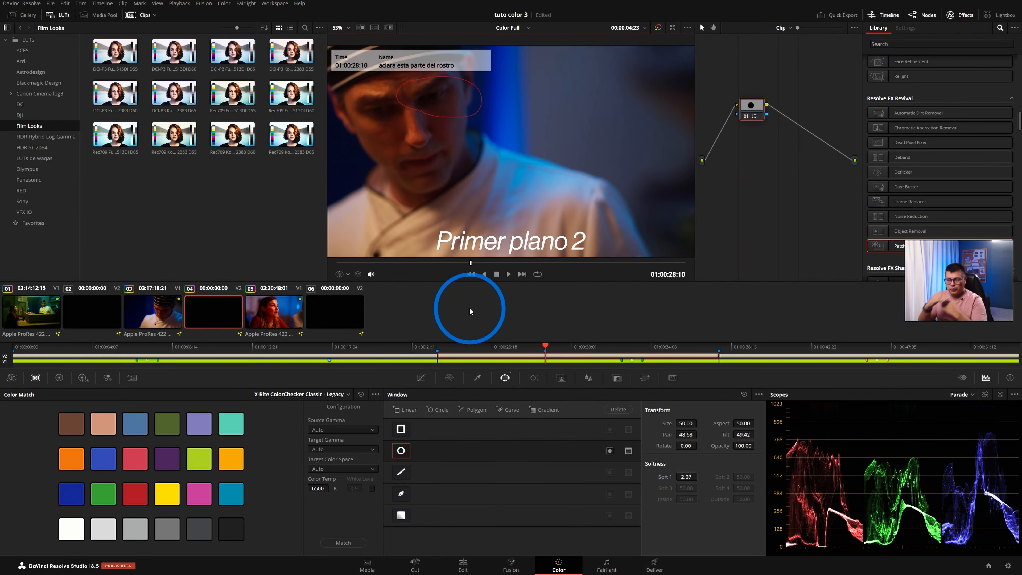
Step: Select the Primer plano 2 title clip on the Edit page's Video 2 track with the playhead at 01:00:30:18, and return to the Color page
{"action": "left_click_drag", "start_coordinate": [470, 262], "coordinate": [517, 263]}
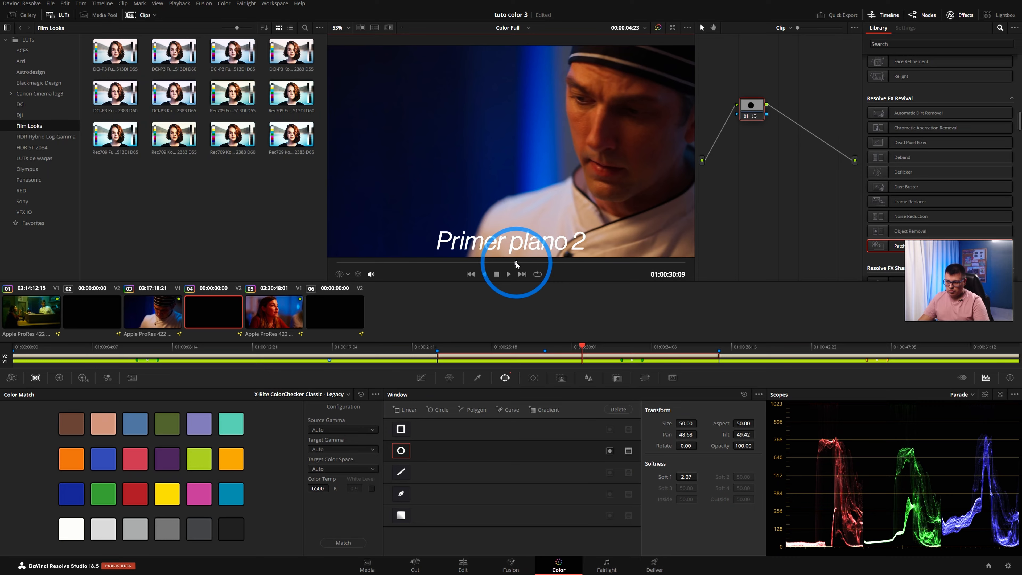
{"action": "key", "text": "shift+4"}
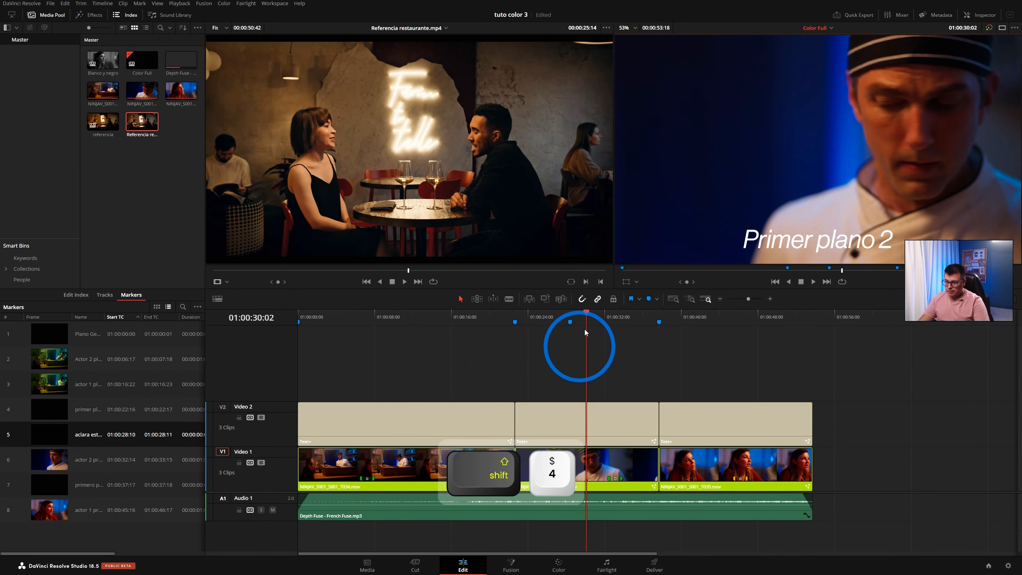
{"action": "left_click", "coordinate": [570, 423]}
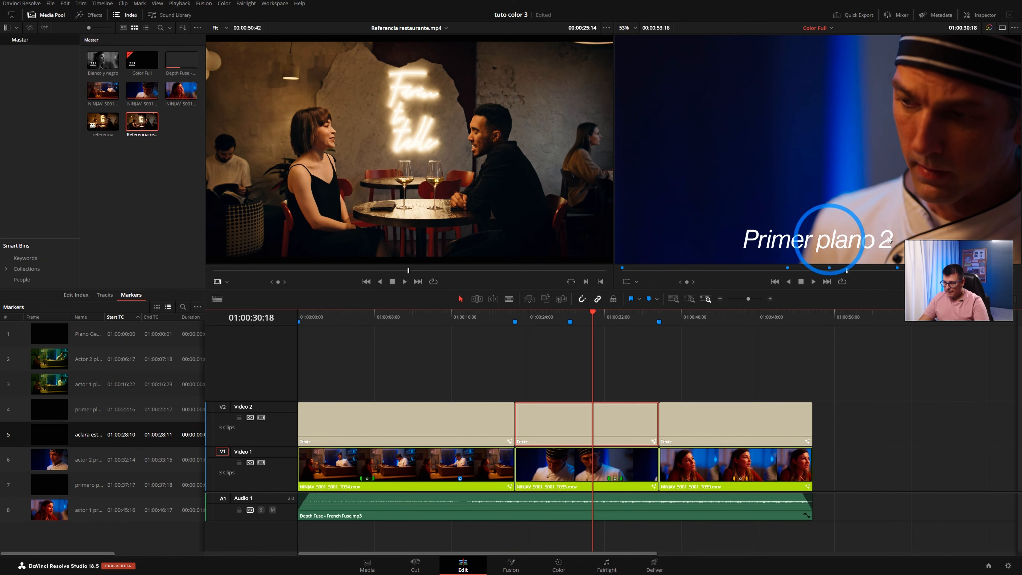
{"action": "key", "text": "shift+6"}
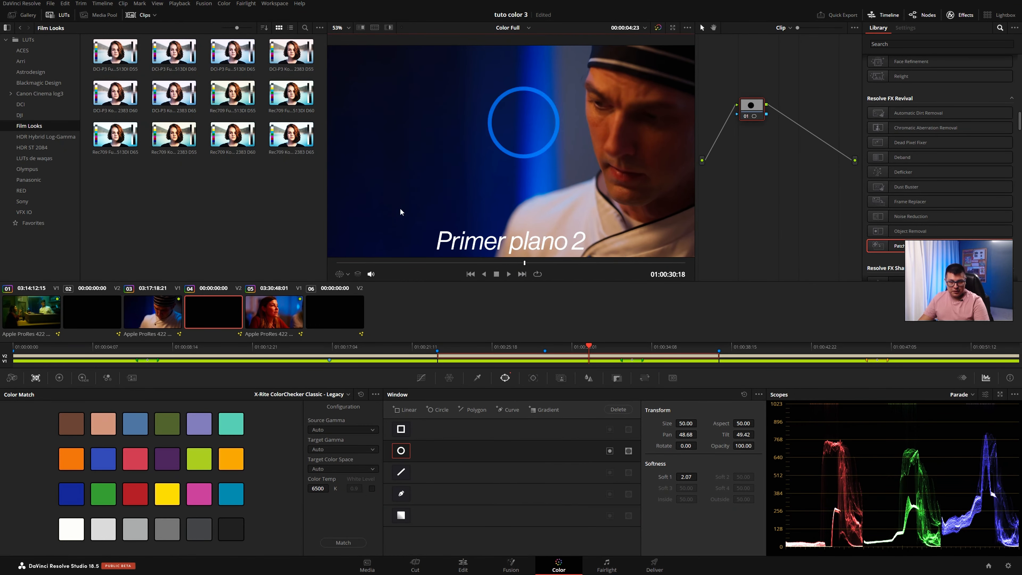
Step: Go to the start of the chef's close-up clip and play it in the viewer for a few seconds
{"action": "key", "text": "Up"}
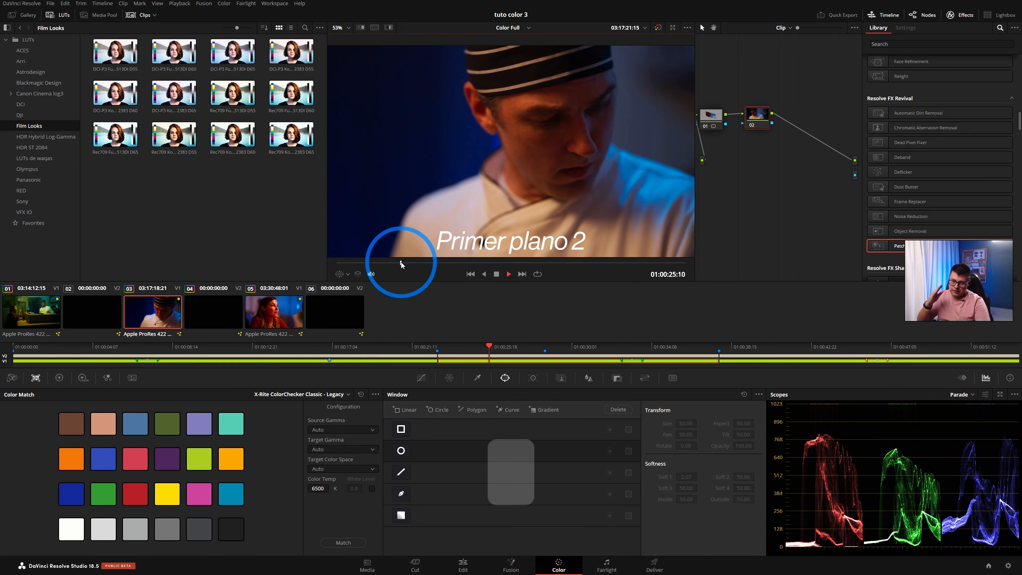
{"action": "key", "text": "space"}
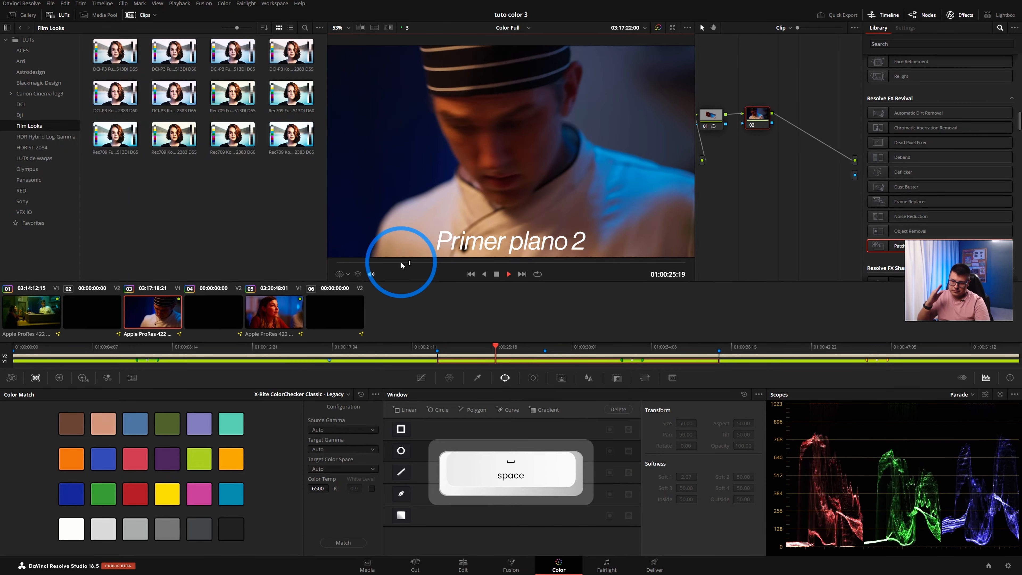
{"action": "key", "text": "space"}
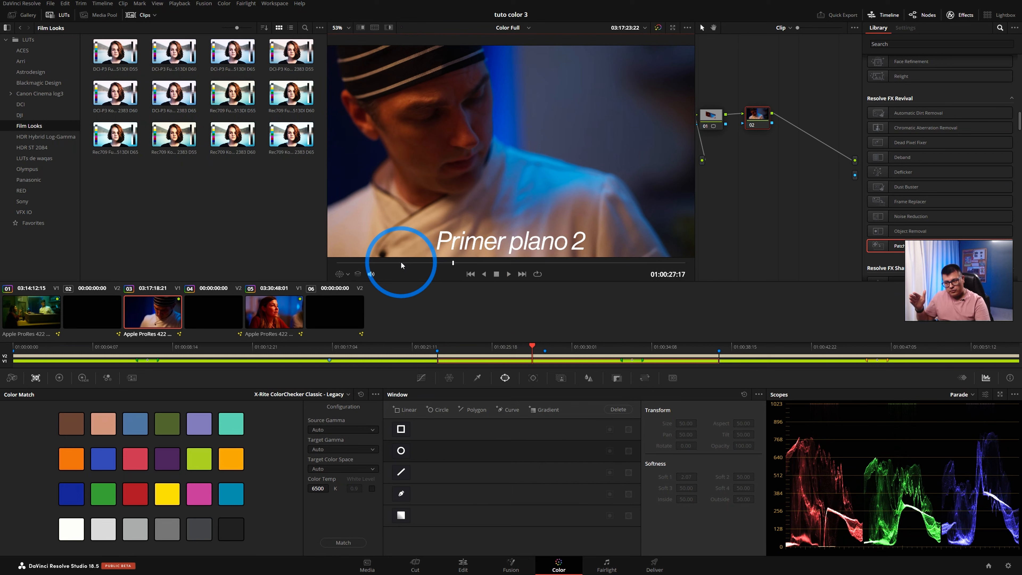
Step: Mute the viewer's audio and play the chef's close-up briefly
{"action": "left_click", "coordinate": [371, 274]}
{"action": "key", "text": "space"}
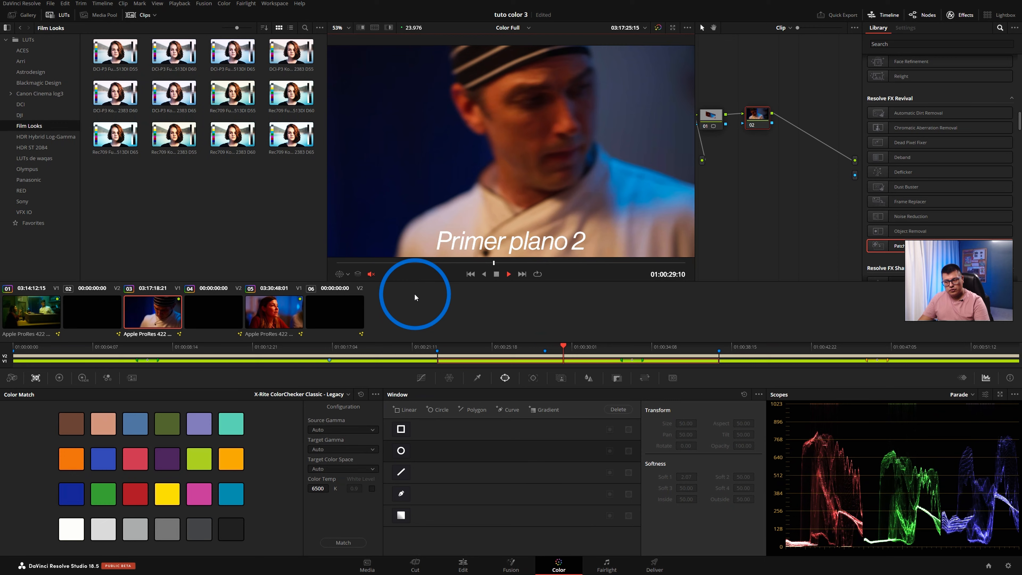
{"action": "key", "text": "space"}
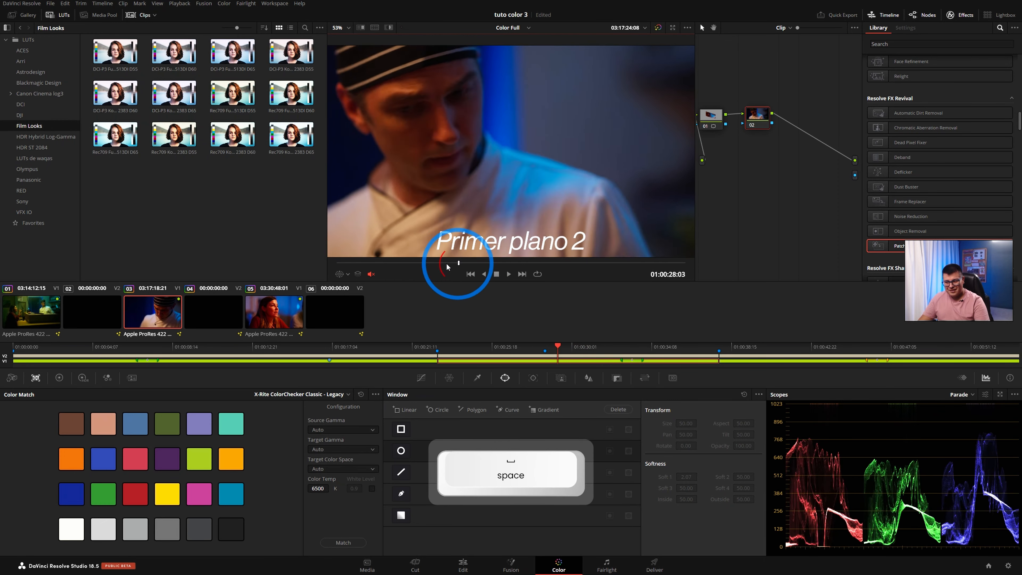
Step: Scrub the chef's close-up to about 01:00:27:20 and jump back to the clip's first frame at 01:00:22:16
{"action": "left_click", "coordinate": [454, 263]}
{"action": "left_click_drag", "start_coordinate": [456, 263], "coordinate": [457, 264]}
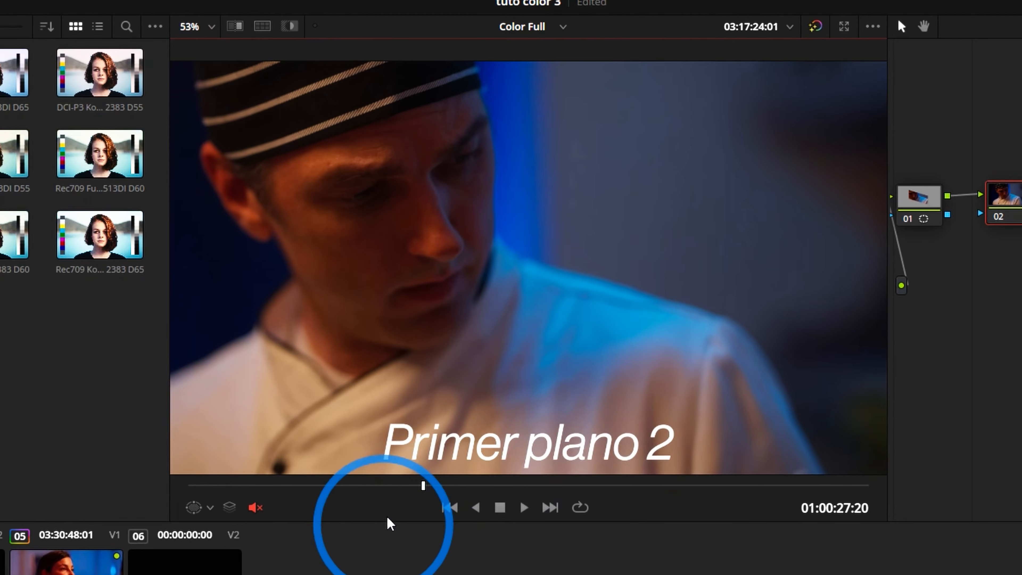
{"action": "left_click", "coordinate": [450, 509]}
{"action": "left_click", "coordinate": [450, 509]}
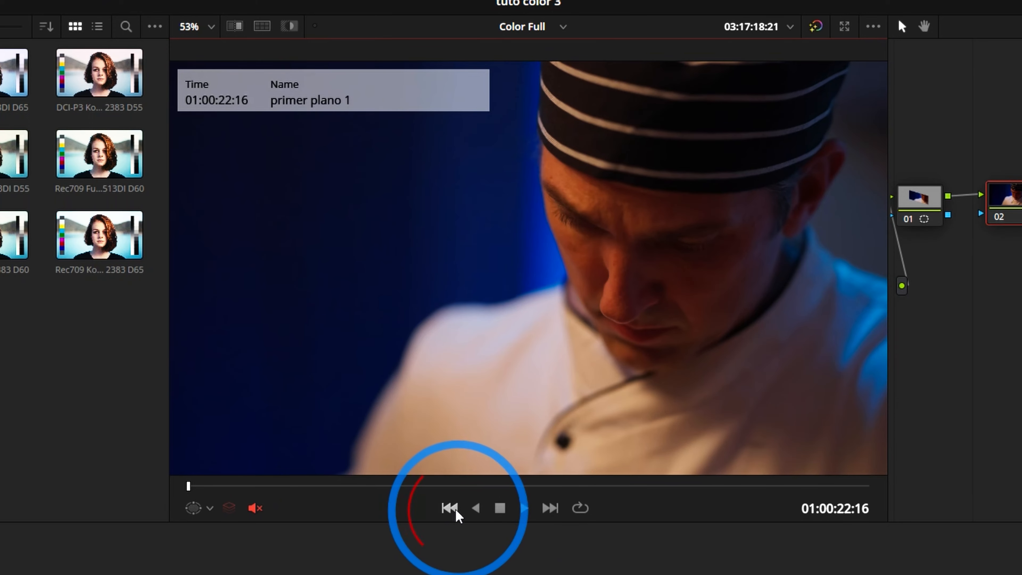
Step: Skip forward with the viewer's transport controls, play the timeline in reverse, and play it forward
{"action": "left_click", "coordinate": [551, 512]}
{"action": "left_click", "coordinate": [478, 513]}
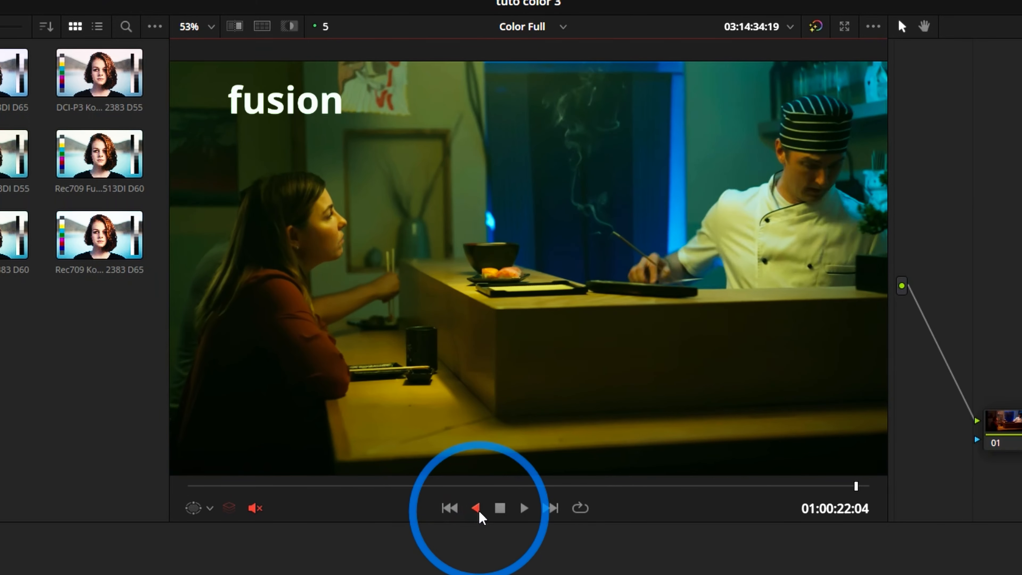
{"action": "left_click", "coordinate": [524, 510]}
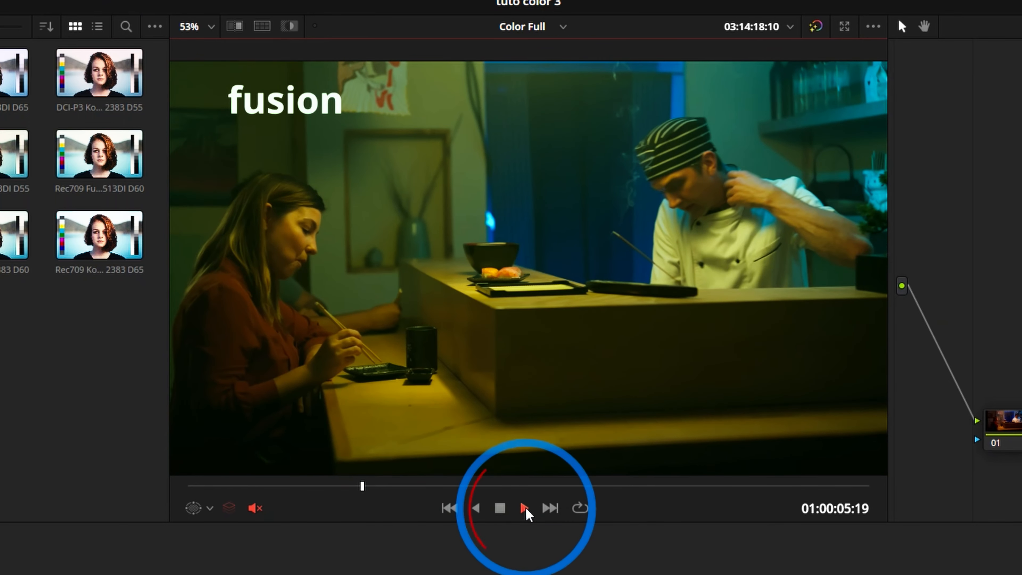
Step: Play the restaurant wide shot briefly and turn on loop playback
{"action": "left_click", "coordinate": [524, 510]}
{"action": "left_click", "coordinate": [580, 509]}
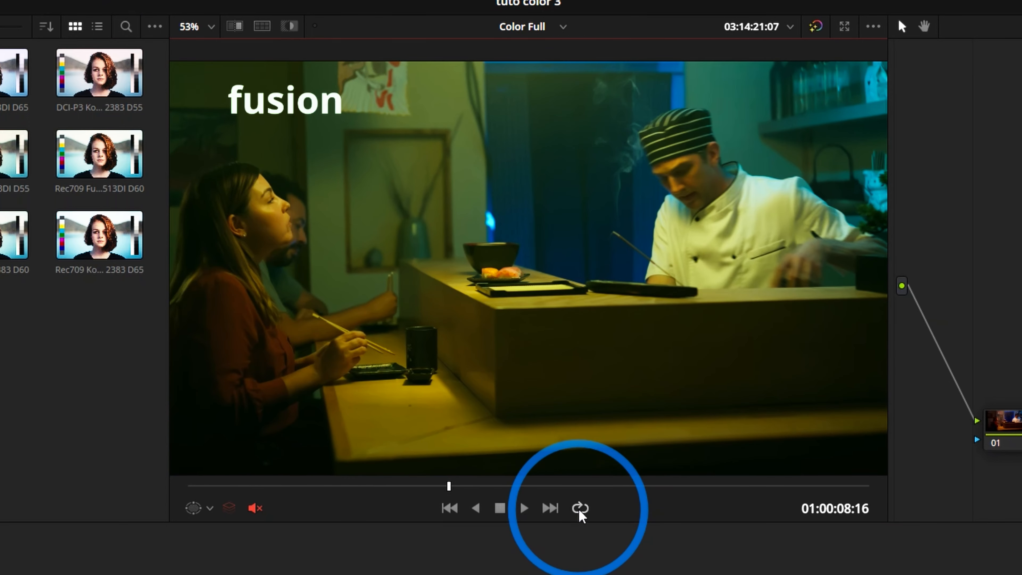
{"action": "left_click", "coordinate": [580, 509]}
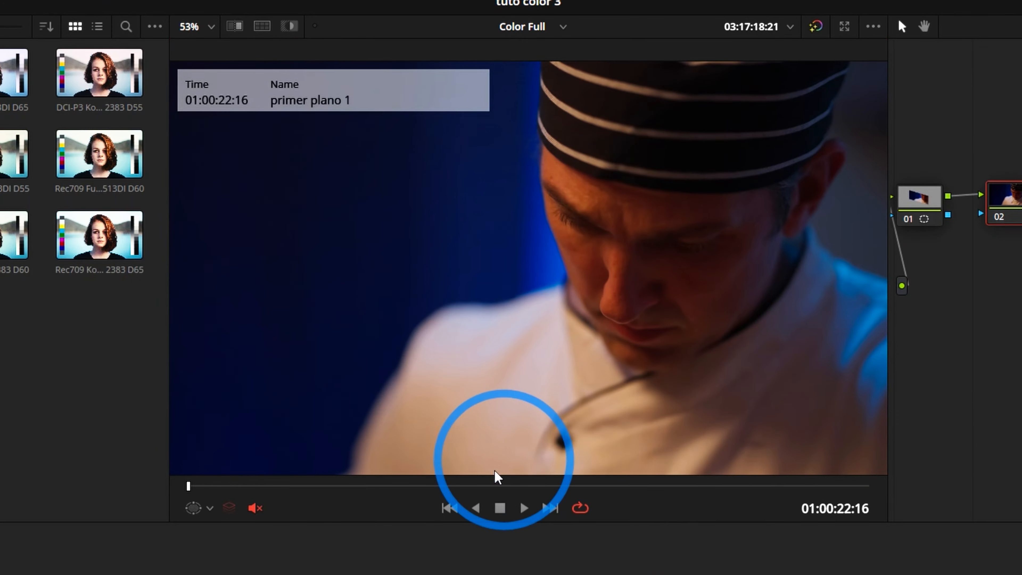
Step: Scrub through the chef's close-up, play it briefly with looping on, and turn loop playback off
{"action": "left_click_drag", "start_coordinate": [499, 486], "coordinate": [787, 487]}
{"action": "key", "text": "space"}
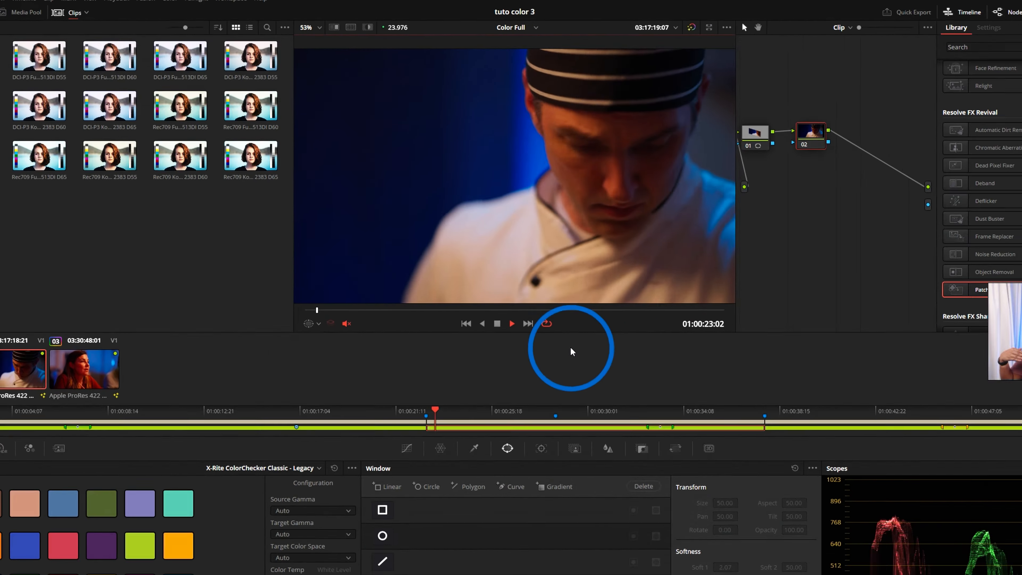
{"action": "key", "text": "space"}
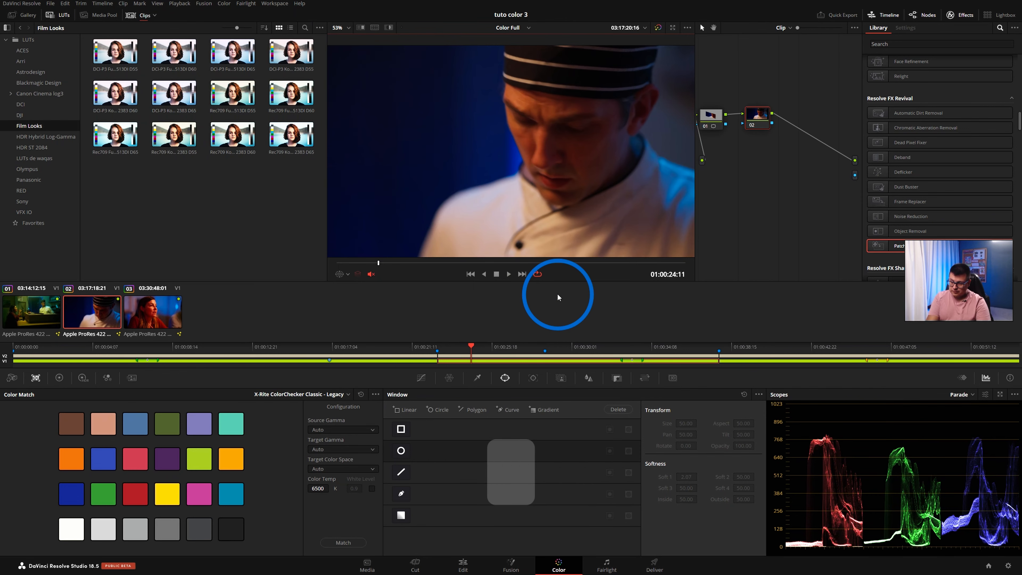
{"action": "key", "text": "ctrl+slash"}
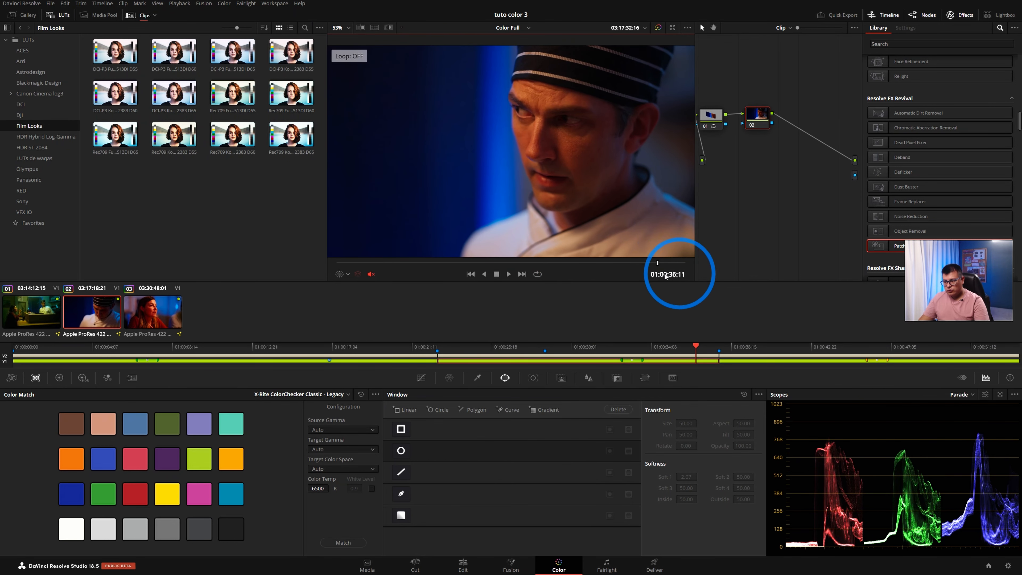
Step: View the chef's close-up in full-screen mode and return to the normal page layout
{"action": "right_click", "coordinate": [666, 275]}
{"action": "left_click", "coordinate": [372, 370]}
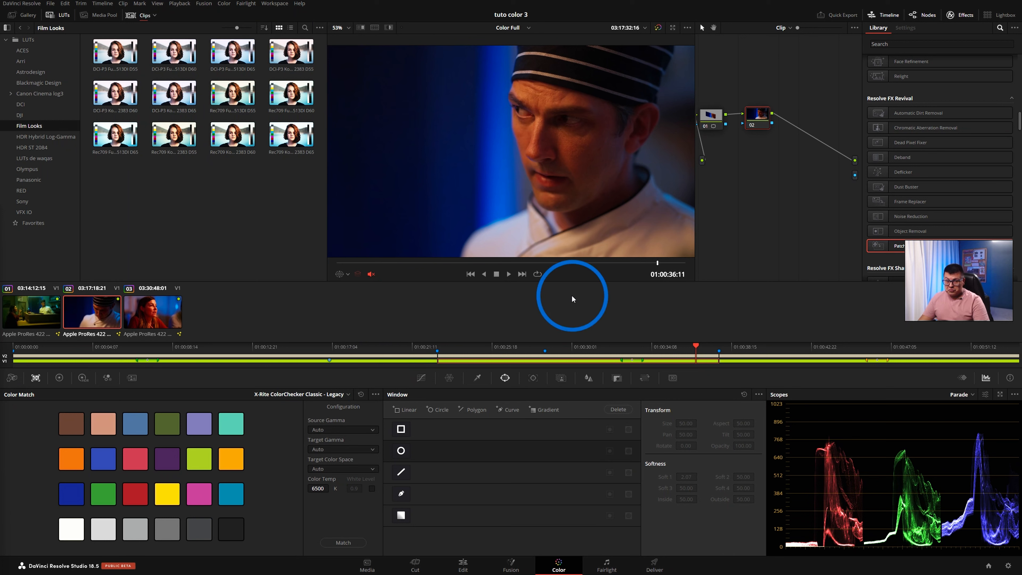
{"action": "key", "text": "ctrl+slash"}
{"action": "key", "text": "ctrl+f"}
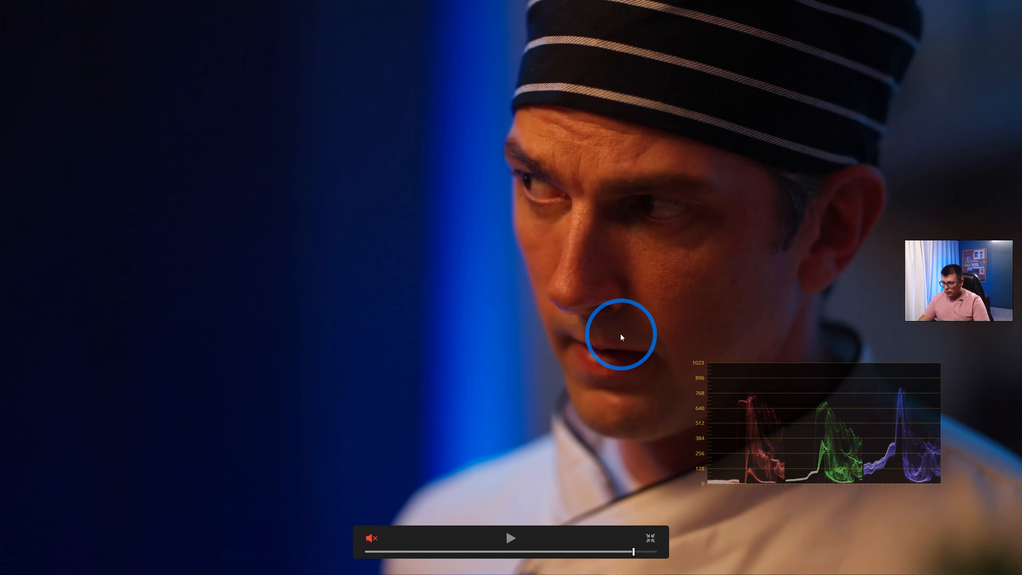
{"action": "key", "text": "ctrl+f"}
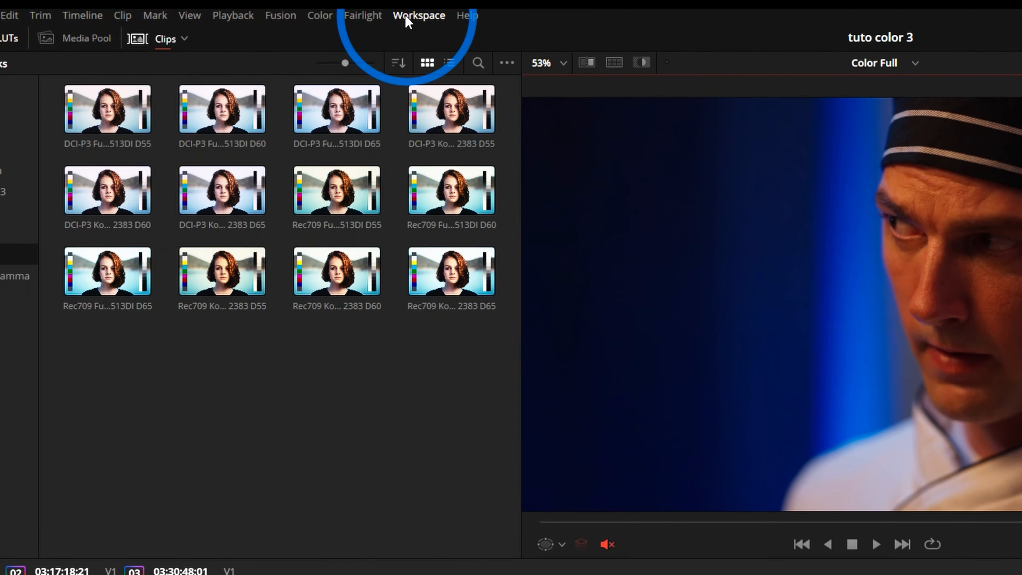
Step: Enable the project's Record Timecode data burn-in and close the Data Burn-In window
{"action": "left_click", "coordinate": [408, 19]}
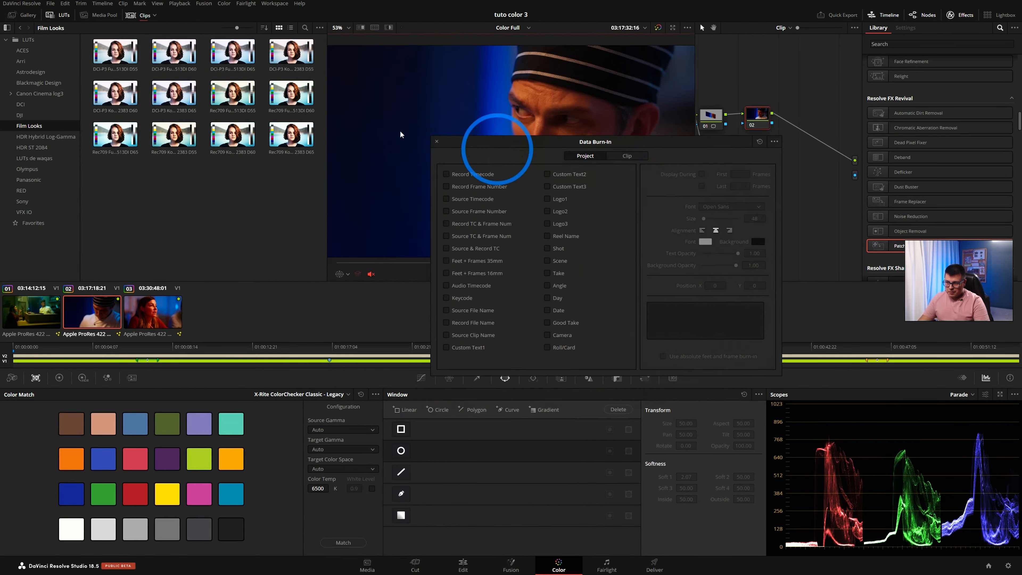
{"action": "mouse_move", "coordinate": [495, 148]}
{"action": "left_mouse_down"}
{"action": "mouse_move", "coordinate": [399, 171]}
{"action": "mouse_move", "coordinate": [388, 126]}
{"action": "mouse_move", "coordinate": [396, 104]}
{"action": "mouse_move", "coordinate": [388, 164]}
{"action": "left_mouse_up"}
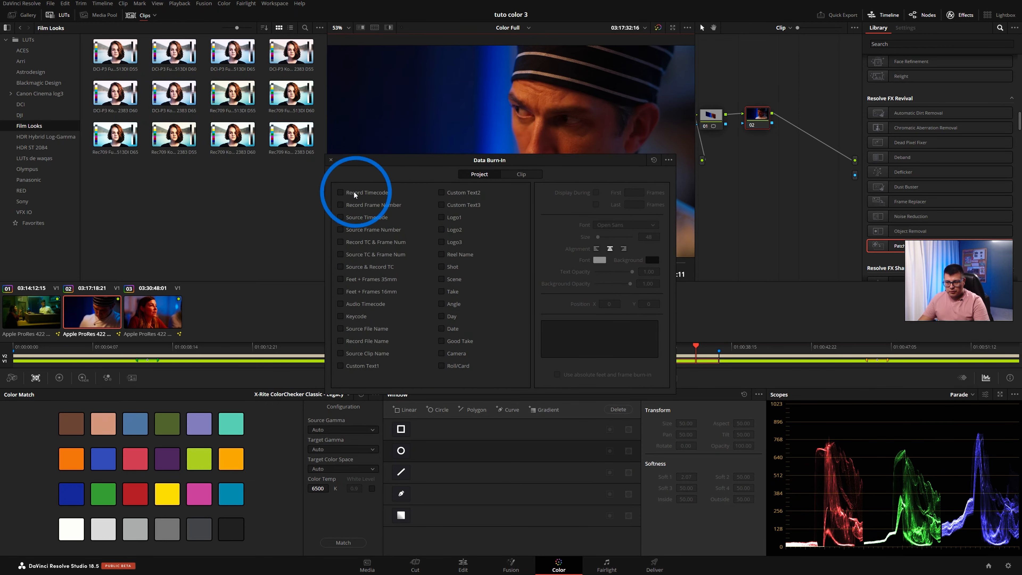
{"action": "left_click", "coordinate": [340, 192]}
{"action": "left_click_drag", "start_coordinate": [413, 160], "coordinate": [177, 273]}
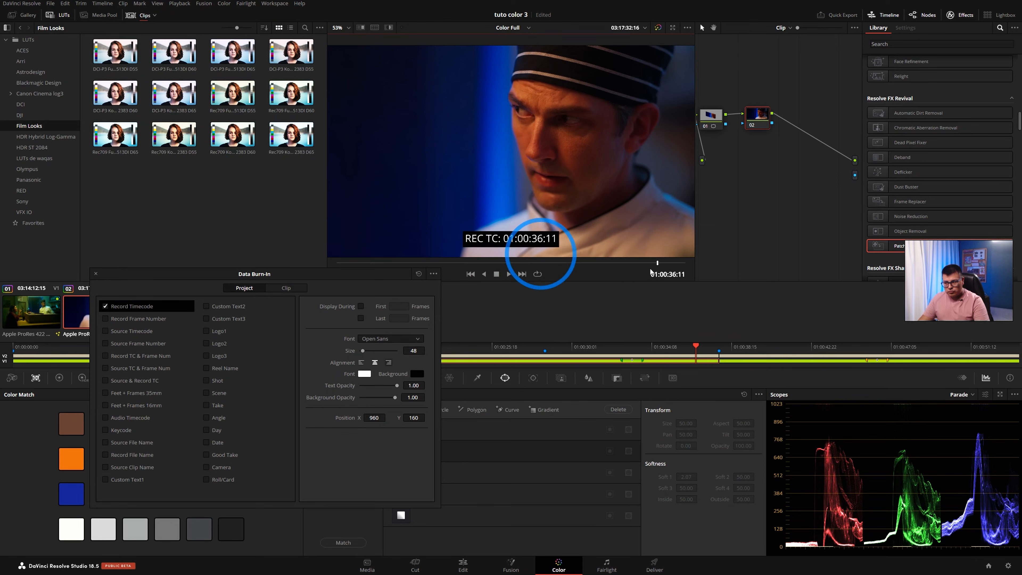
{"action": "left_click", "coordinate": [96, 274]}
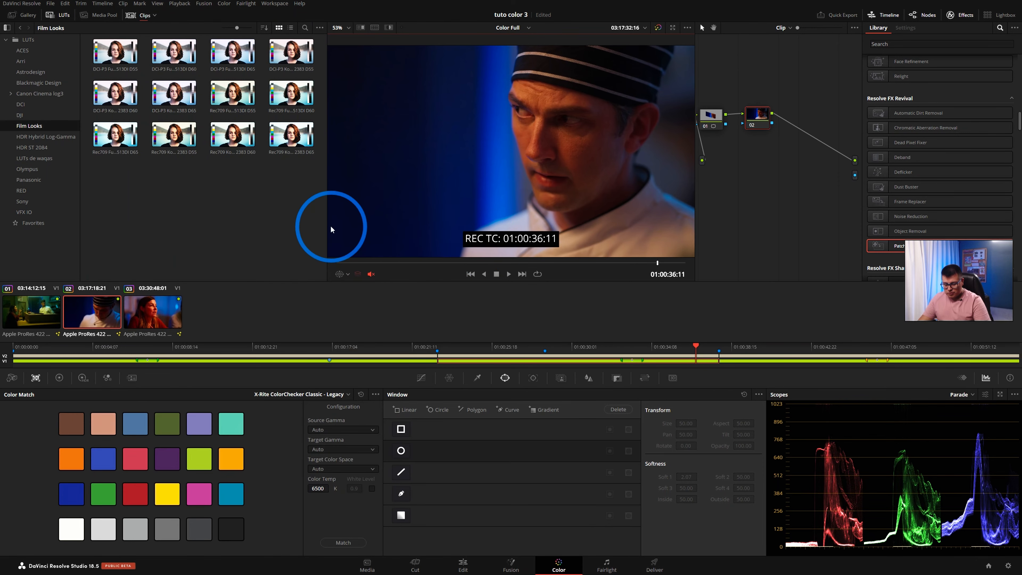
Step: Scrub the chef's close-up in full-screen mode to about 01:00:32:18 and return to the normal layout
{"action": "key", "text": "ctrl+f"}
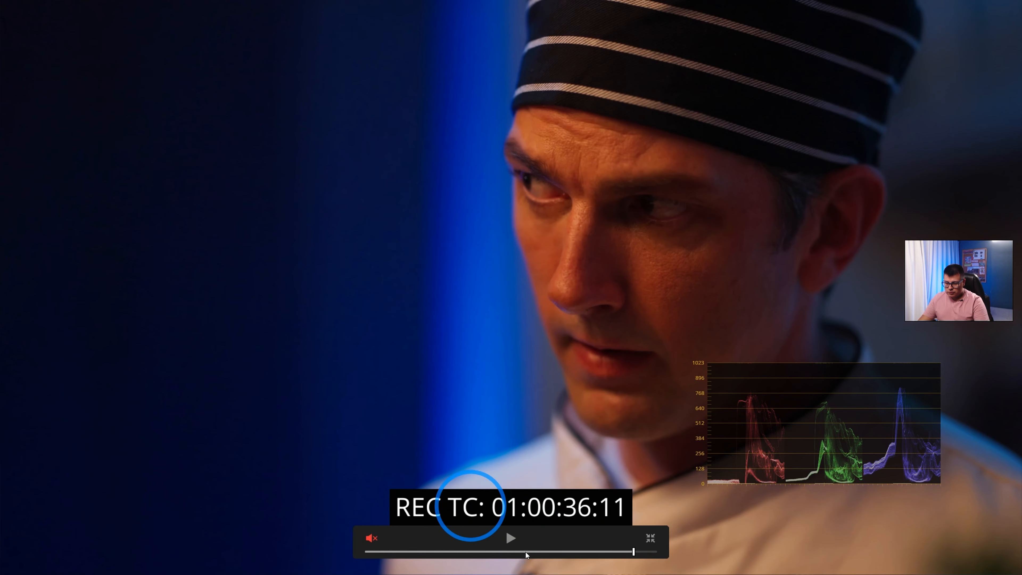
{"action": "left_click_drag", "start_coordinate": [548, 552], "coordinate": [603, 554]}
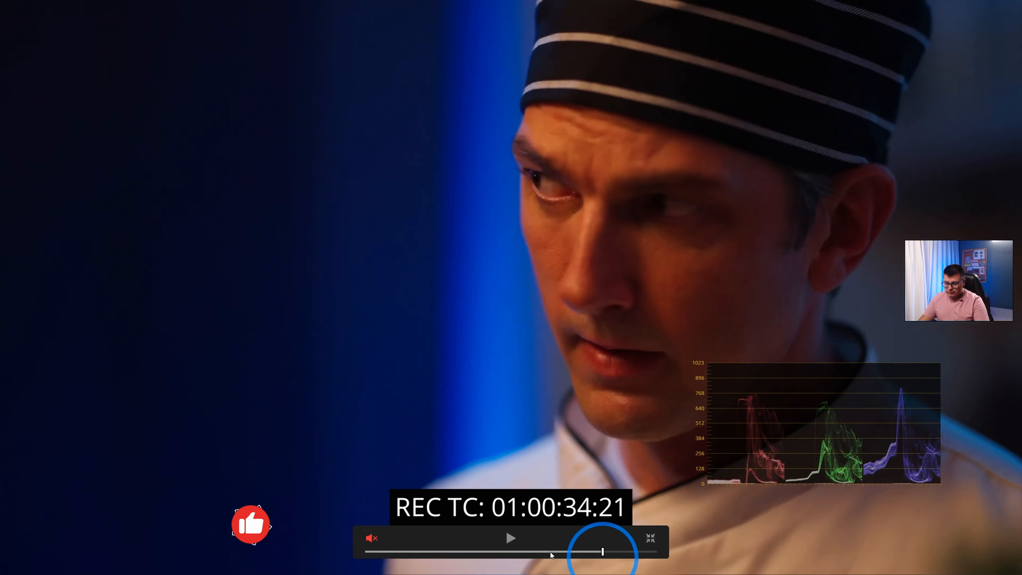
{"action": "key", "text": "ctrl+f"}
Step: Turn off the gray background in viewers in the user preferences and save
{"action": "scroll", "coordinate": [541, 189], "scroll_direction": "down", "scroll_amount": 1}
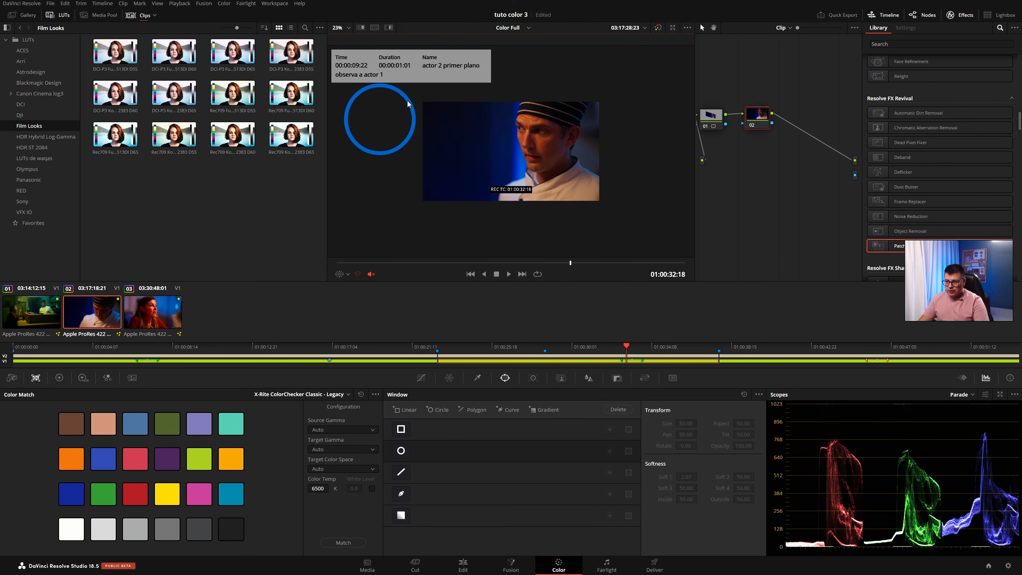
{"action": "key", "text": "ctrl+comma"}
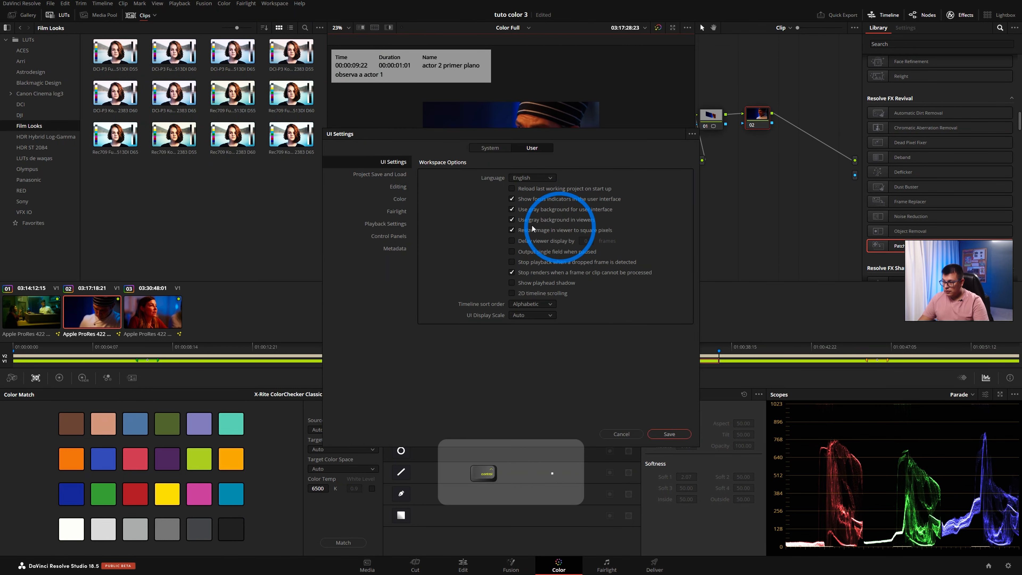
{"action": "left_click", "coordinate": [668, 433]}
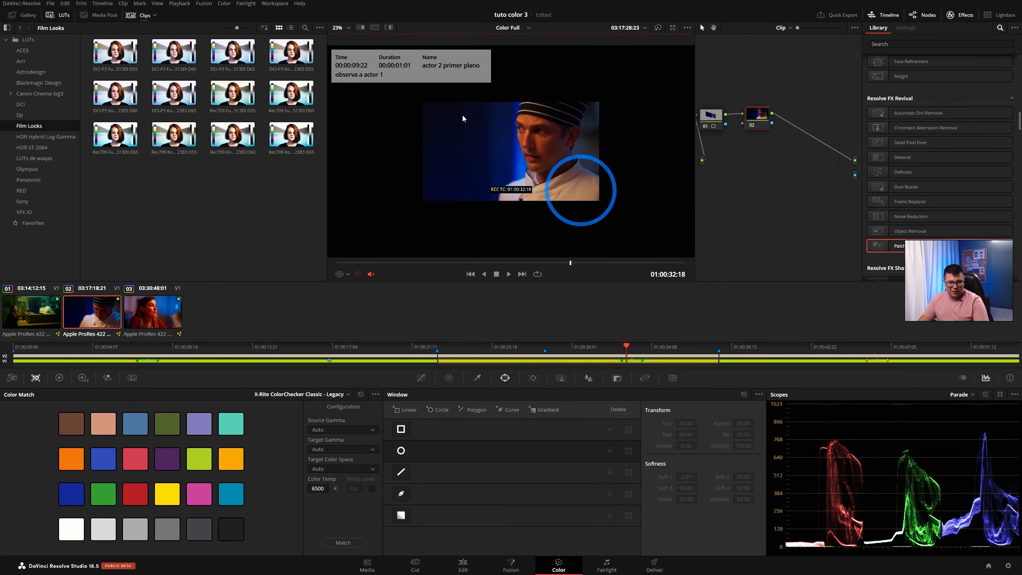
Step: Add a circle window on node 02 and place it over the chef's face, at about pan 53.97 and tilt 51.43
{"action": "left_click", "coordinate": [711, 117]}
{"action": "mouse_move", "coordinate": [759, 123]}
{"action": "left_mouse_down"}
{"action": "mouse_move", "coordinate": [760, 189]}
{"action": "mouse_move", "coordinate": [746, 195]}
{"action": "mouse_move", "coordinate": [749, 111]}
{"action": "left_mouse_up"}
{"action": "left_click", "coordinate": [713, 117]}
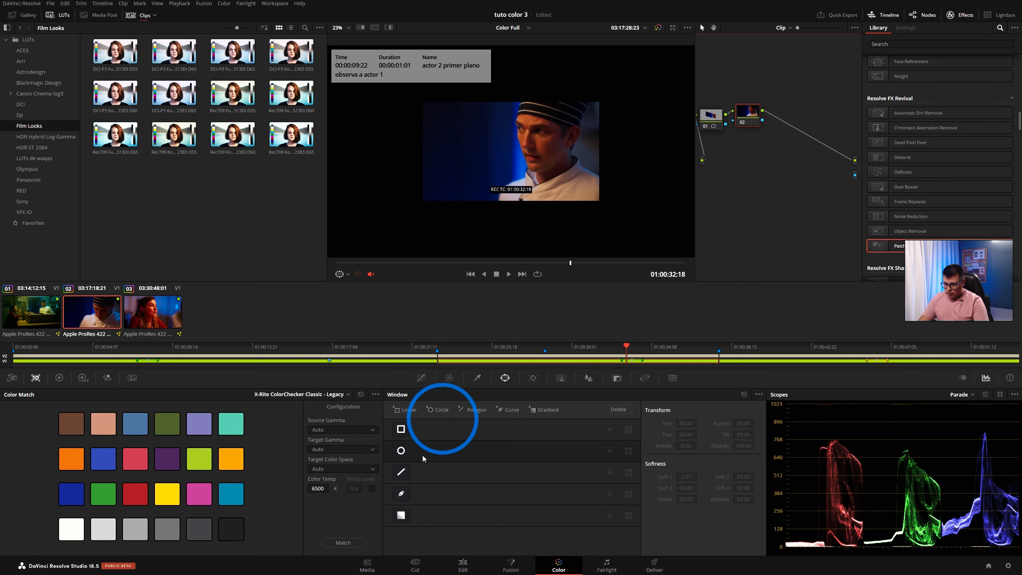
{"action": "left_click", "coordinate": [401, 450]}
{"action": "left_click_drag", "start_coordinate": [515, 149], "coordinate": [546, 139]}
Step: Connect node 02 to the graph's alpha output and reposition the circle on the chef's face to about pan 53.44, tilt 51.59
{"action": "right_click", "coordinate": [777, 157]}
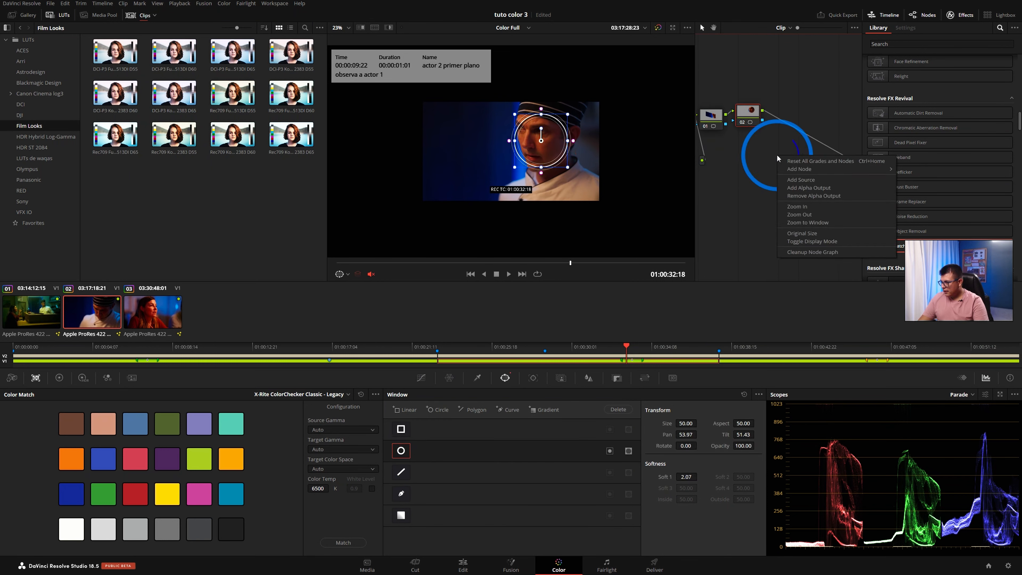
{"action": "left_click", "coordinate": [808, 189]}
{"action": "left_click_drag", "start_coordinate": [763, 120], "coordinate": [855, 175]}
{"action": "mouse_move", "coordinate": [551, 137]}
{"action": "left_mouse_down"}
{"action": "mouse_move", "coordinate": [500, 125]}
{"action": "mouse_move", "coordinate": [541, 141]}
{"action": "left_mouse_up"}
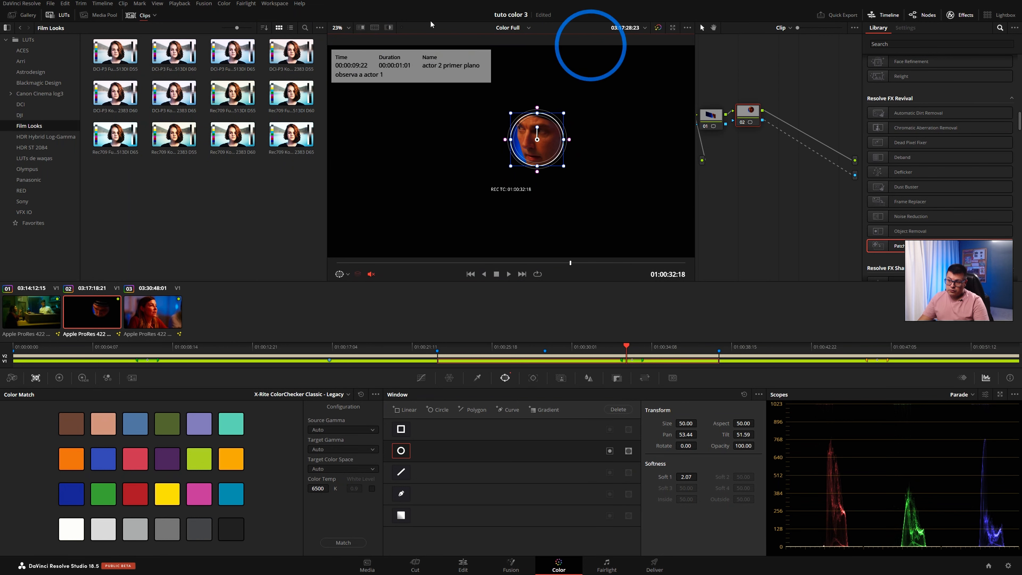
Step: Turn on the gray background in viewers in the user preferences and save
{"action": "scroll", "coordinate": [509, 152], "scroll_direction": "down", "scroll_amount": 1}
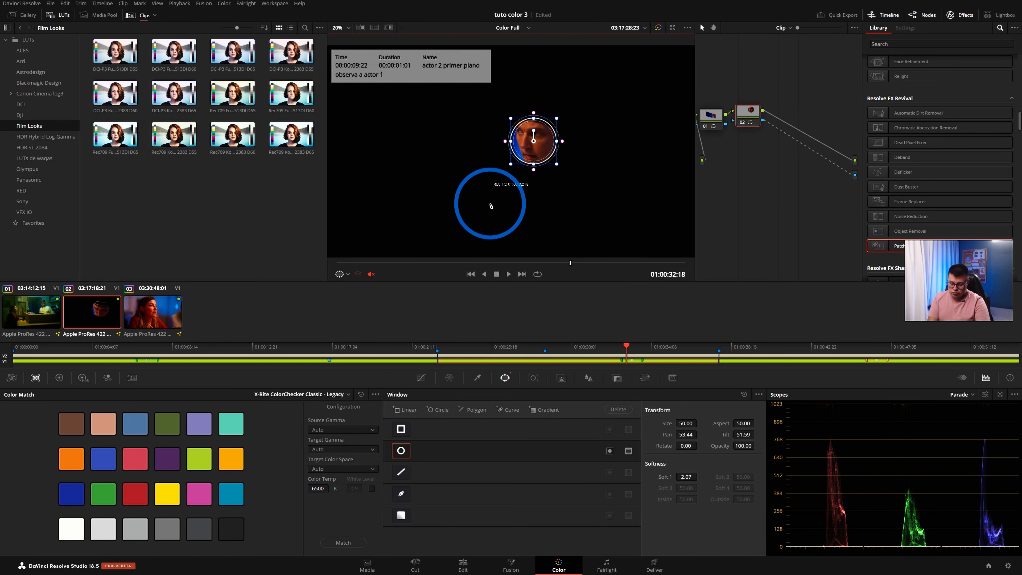
{"action": "key", "text": "ctrl+comma"}
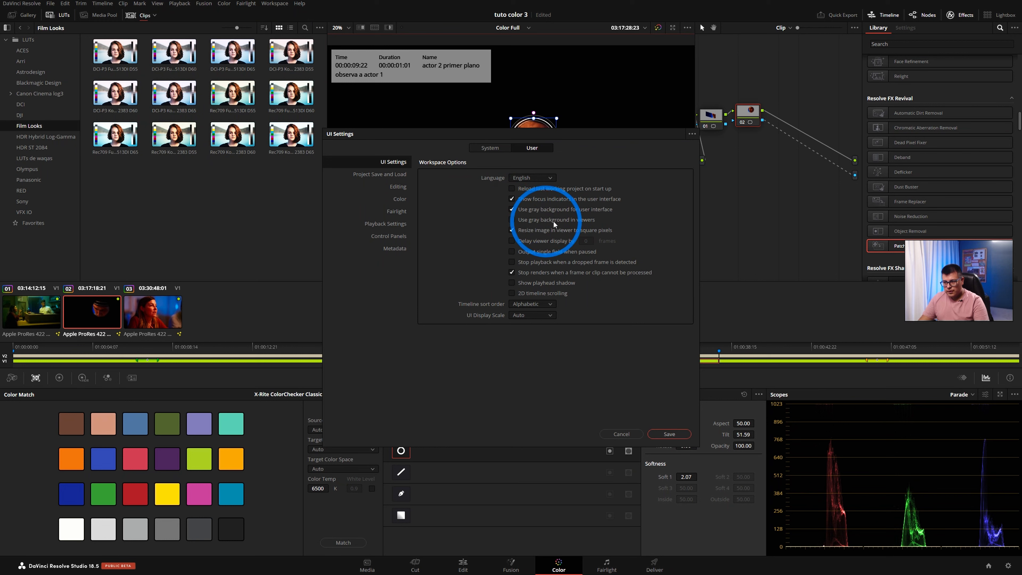
{"action": "left_click", "coordinate": [512, 219]}
{"action": "left_click", "coordinate": [668, 434]}
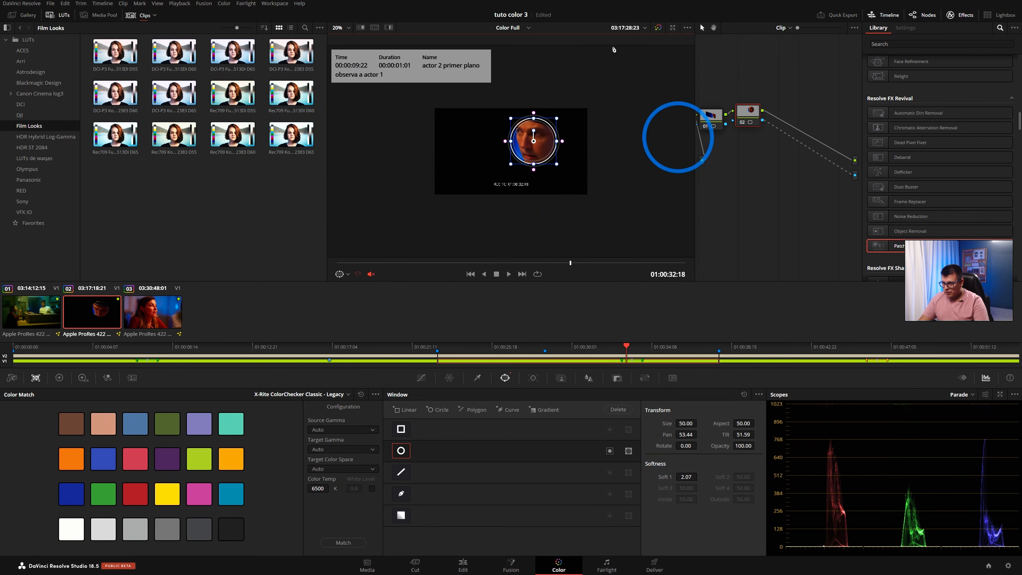
Step: Move the playhead to 01:00:31:07 and undo node 02's alpha output connection
{"action": "key", "text": "j"}
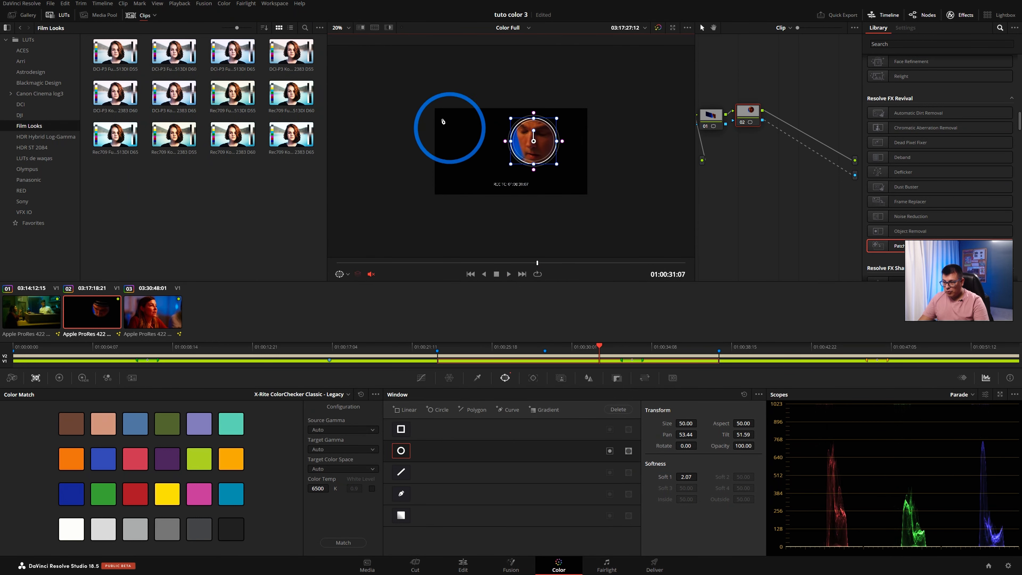
{"action": "scroll", "coordinate": [493, 164], "scroll_direction": "up", "scroll_amount": 3}
{"action": "key", "text": "ctrl+z"}
{"action": "key", "text": "ctrl+z"}
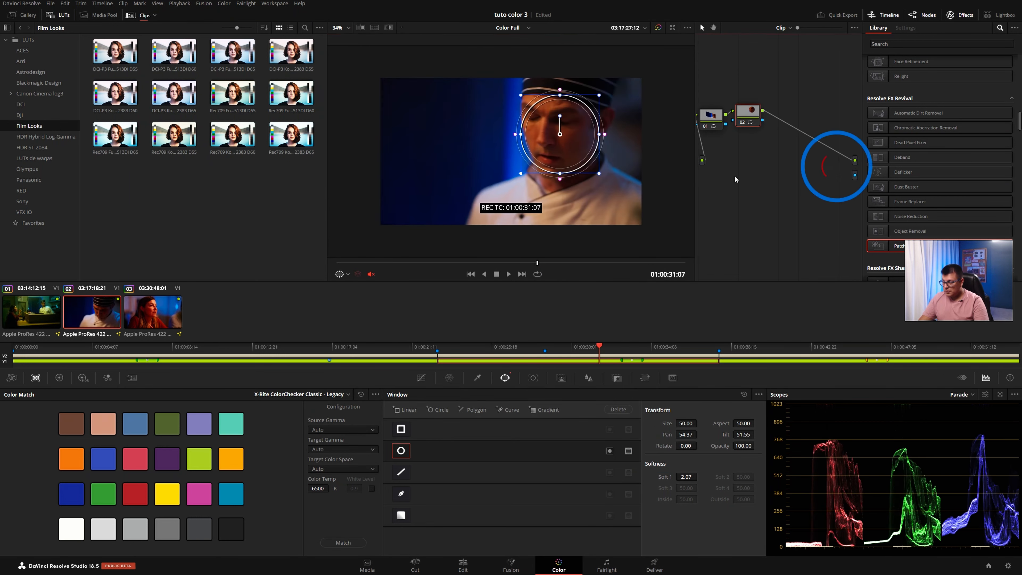
{"action": "left_click", "coordinate": [535, 125]}
{"action": "left_click", "coordinate": [496, 274]}
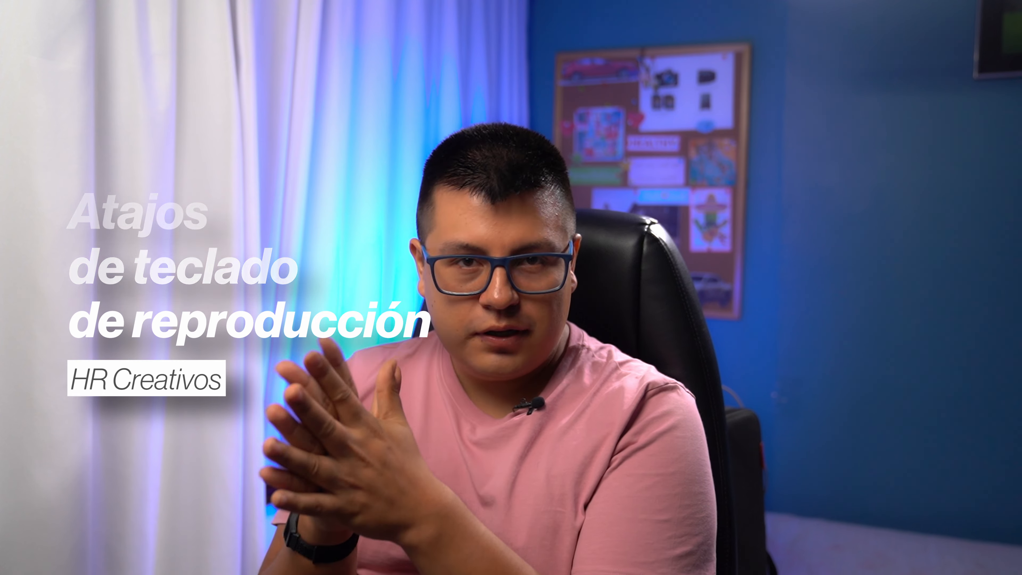
Step: Jump back and forth between the timeline clips, ending on the woman's clip at 01:00:37:17
{"action": "left_click", "coordinate": [564, 324]}
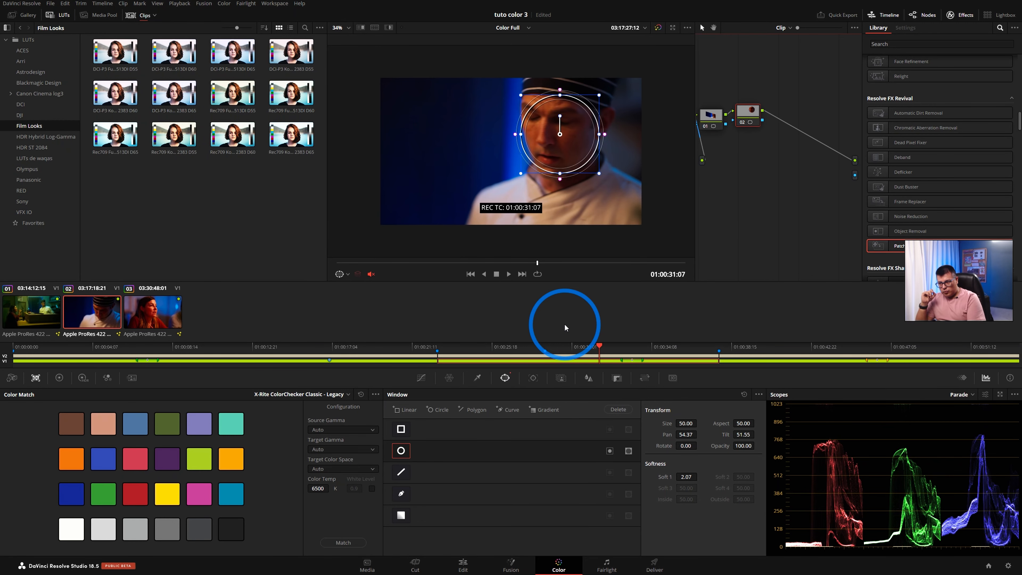
{"action": "key", "text": "Up"}
{"action": "key", "text": "Down"}
{"action": "key", "text": "Down"}
{"action": "key", "text": "Up"}
{"action": "key", "text": "Up"}
{"action": "key", "text": "Down"}
{"action": "key", "text": "Up"}
{"action": "key", "text": "Down"}
{"action": "key", "text": "Down"}
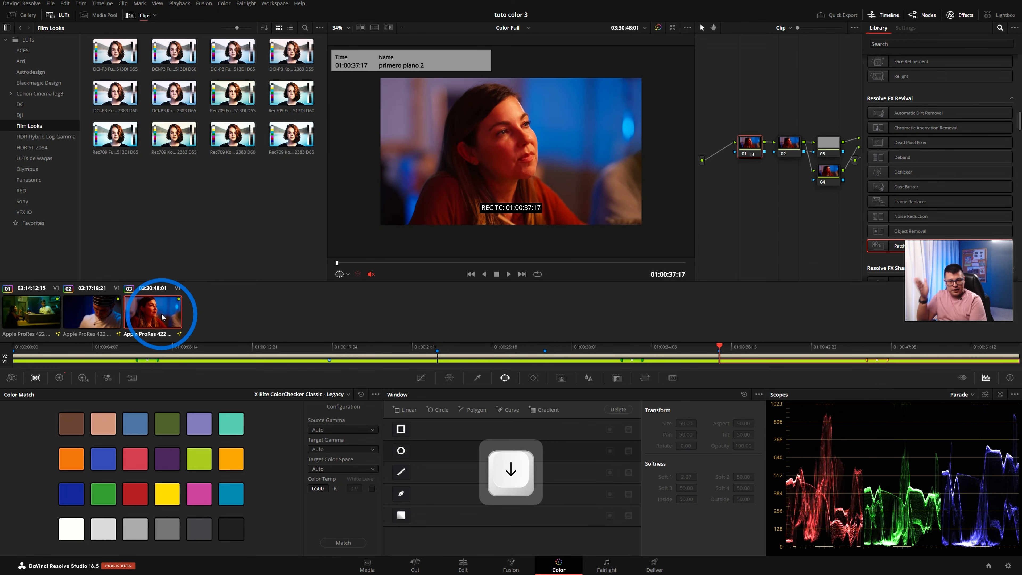
Step: Return to the chef's close-up and step forward frame by frame to about 01:00:23:01
{"action": "key", "text": "Up"}
{"action": "key", "text": "Right"}
{"action": "key", "text": "Right"}
{"action": "key", "text": "Right"}
{"action": "key", "text": "Right"}
{"action": "key", "text": "Right"}
{"action": "key", "text": "Right"}
{"action": "key", "text": "Right"}
{"action": "key", "text": "Right"}
{"action": "key", "text": "Right"}
{"action": "key", "text": "Right"}
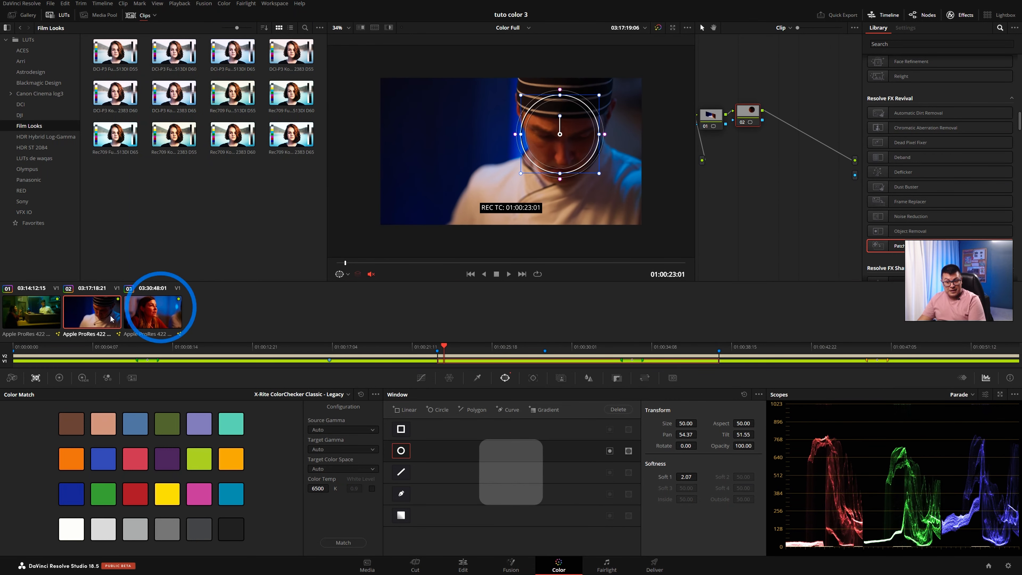
Step: Select the woman's clip and step forward through it frame by frame past 01:00:38:09
{"action": "left_click", "coordinate": [139, 315]}
{"action": "key", "text": "Right"}
{"action": "key", "text": "Right"}
{"action": "key", "text": "Right"}
{"action": "key", "text": "Right"}
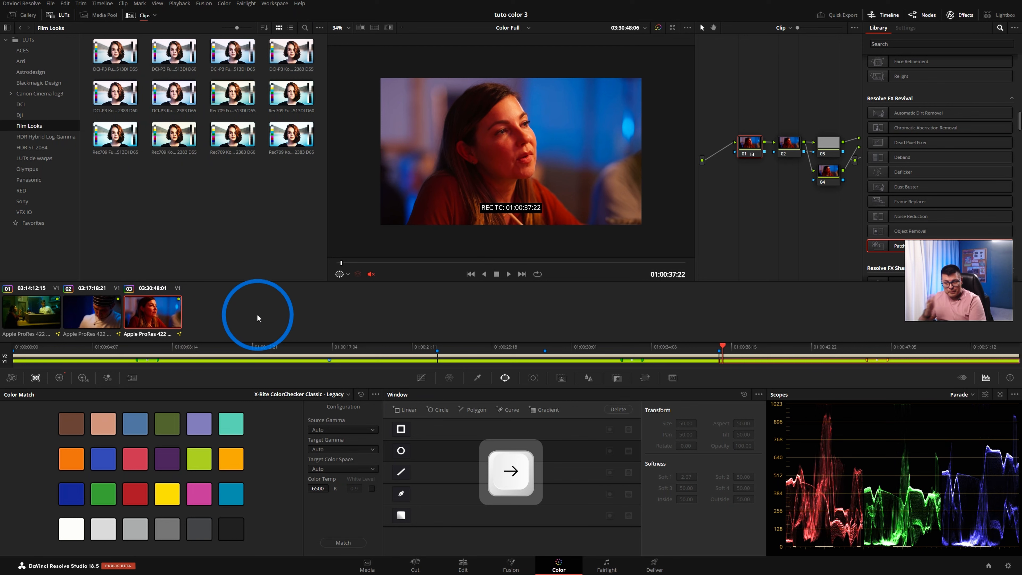
{"action": "key", "text": "Right"}
{"action": "key", "text": "Right"}
{"action": "key", "text": "Right"}
{"action": "key", "text": "Right"}
{"action": "key", "text": "Right"}
{"action": "key", "text": "Right"}
{"action": "key", "text": "Right"}
{"action": "key", "text": "Right"}
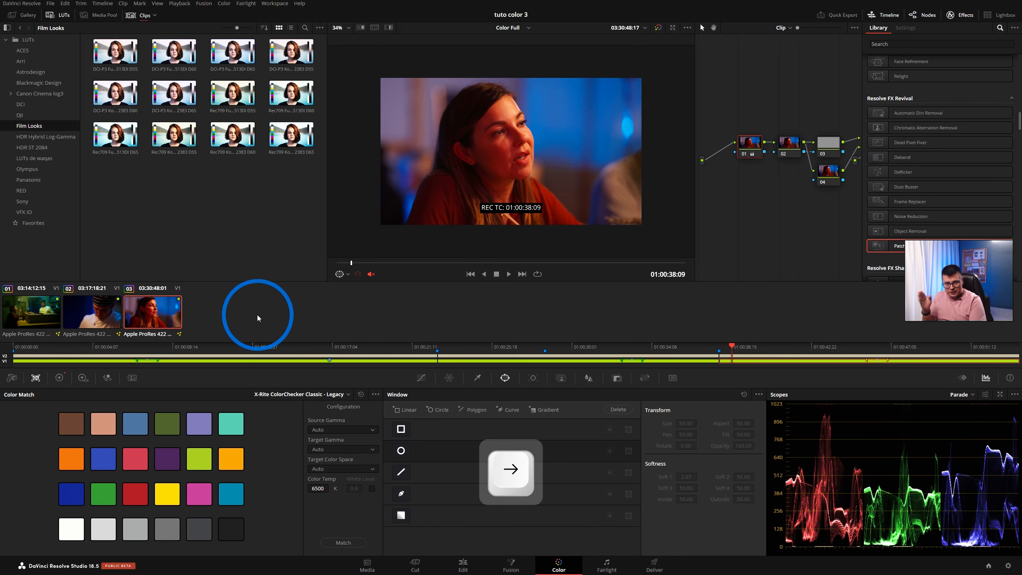
{"action": "key", "text": "Right"}
{"action": "key", "text": "Right"}
{"action": "key", "text": "Right"}
{"action": "key", "text": "Right"}
{"action": "key", "text": "Right"}
{"action": "key", "text": "Right"}
{"action": "key", "text": "Right"}
Step: Step back through the woman's clip frame by frame to 01:00:38:11
{"action": "key", "text": "Left"}
{"action": "key", "text": "Left"}
{"action": "key", "text": "Left"}
{"action": "key", "text": "Left"}
{"action": "key", "text": "Left"}
{"action": "key", "text": "Left"}
{"action": "key", "text": "Left"}
{"action": "key", "text": "Left"}
{"action": "key", "text": "Right"}
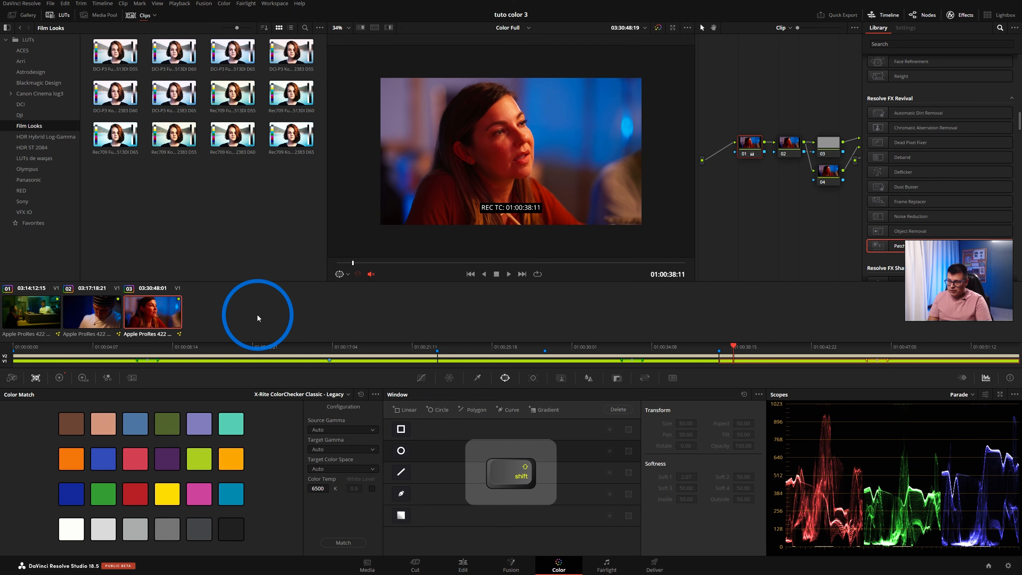
Step: Skip forward and back from 01:00:38:11 in one-second jumps
{"action": "key", "text": "shift+Right"}
{"action": "key", "text": "shift+Right"}
{"action": "key", "text": "shift+Left"}
{"action": "key", "text": "shift+Left"}
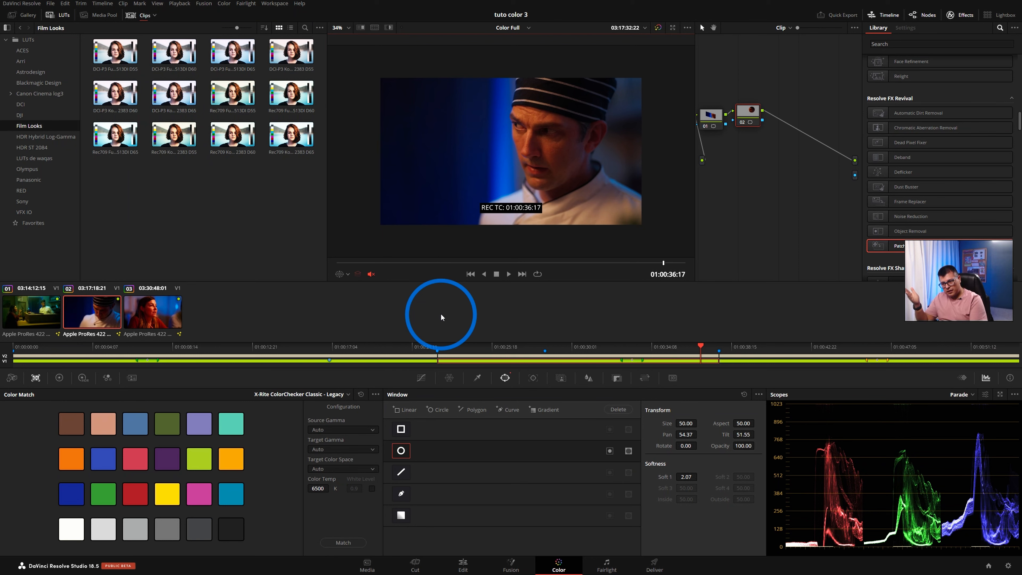
Step: Play the chef's close-up in reverse and stop, and play forward to about 01:00:37:23 in the woman's clip
{"action": "key", "text": "j"}
{"action": "key", "text": "k"}
{"action": "key", "text": "l"}
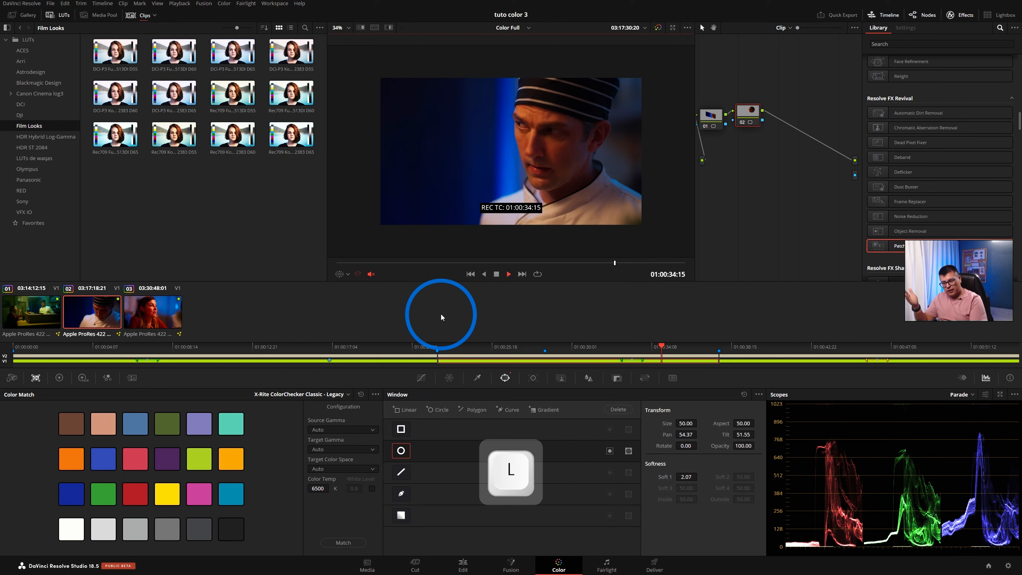
{"action": "key", "text": "k"}
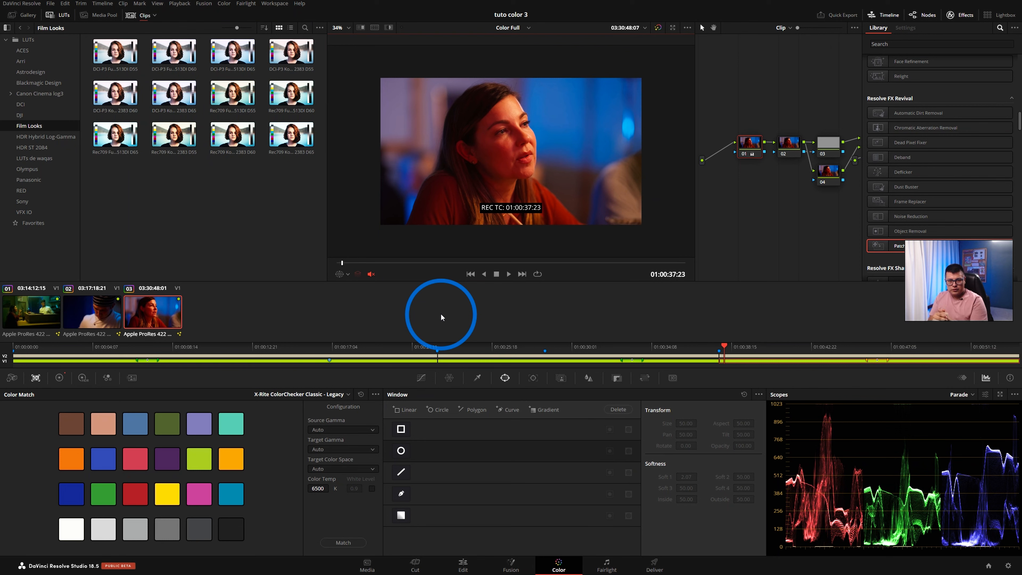
Step: Play in reverse from the woman's clip into the chef's close-up, and play the chef's clip forward at 16x speed
{"action": "key", "text": "j"}
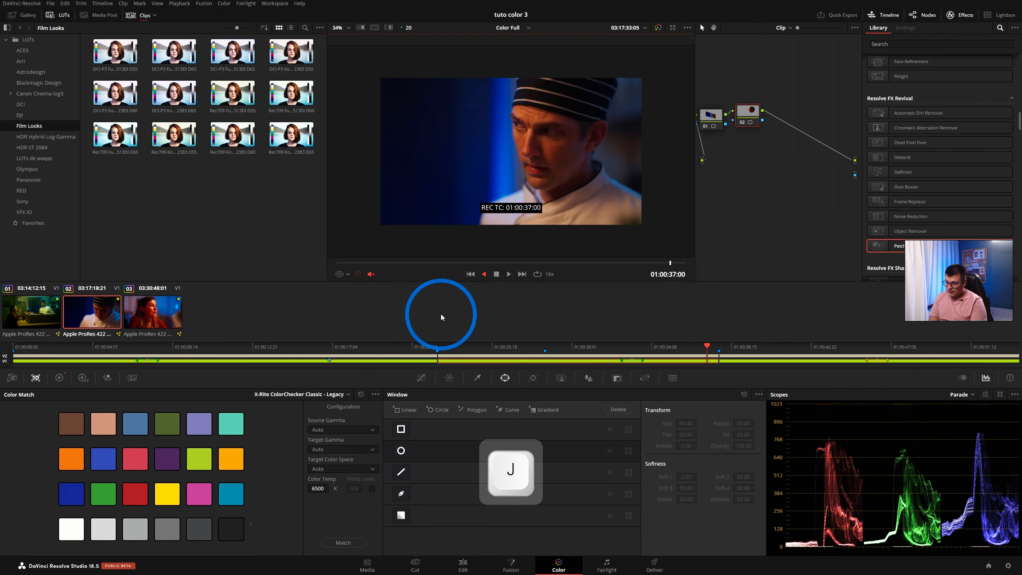
{"action": "key", "text": "l"}
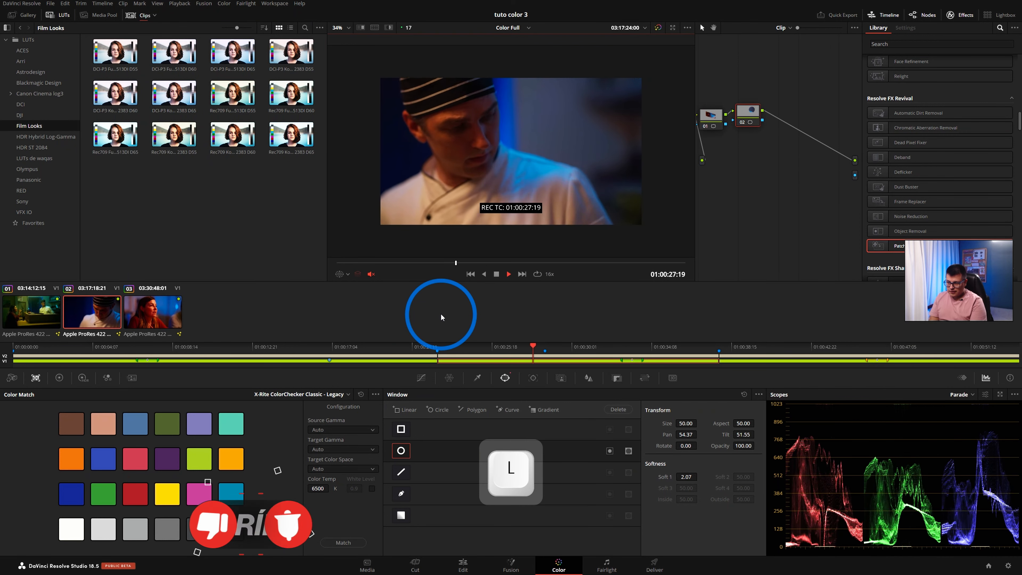
{"action": "key", "text": "l"}
{"action": "key", "text": "l"}
{"action": "key", "text": "l"}
{"action": "key", "text": "l"}
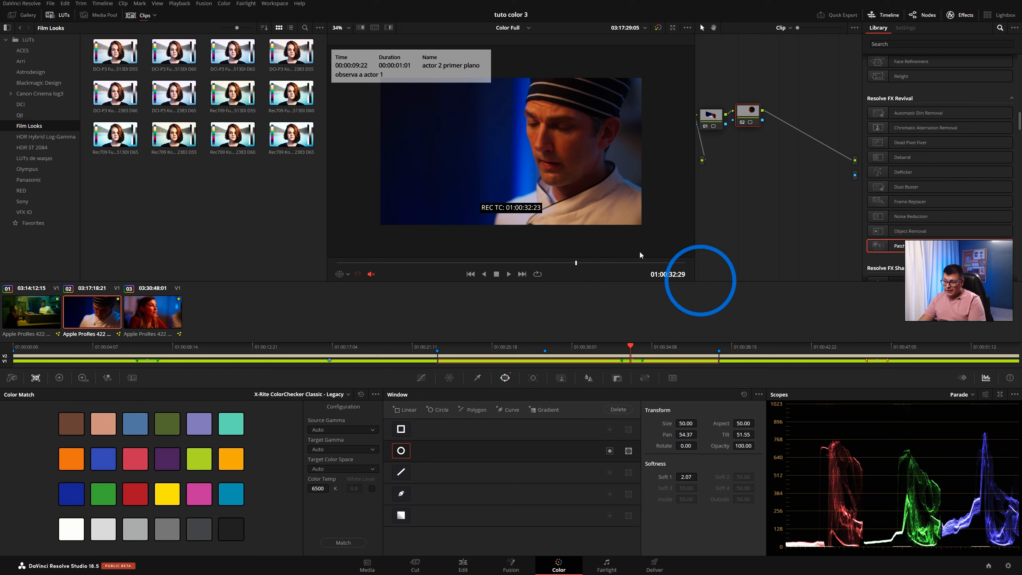
Step: Check the viewer's timecode display options and step the chef's clip back and forth frame by frame, ending at 01:00:32:28
{"action": "right_click", "coordinate": [669, 275]}
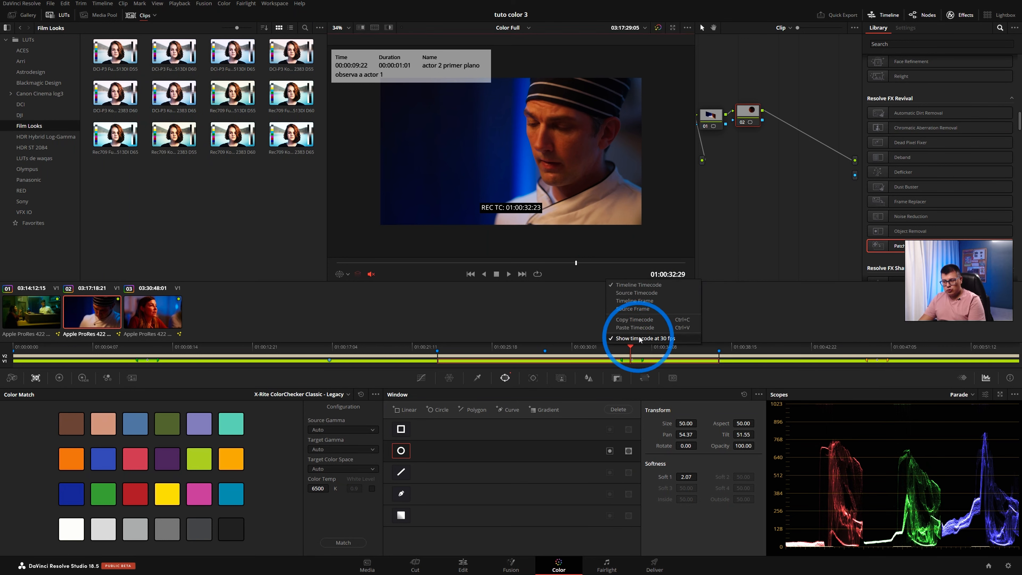
{"action": "left_click", "coordinate": [555, 311]}
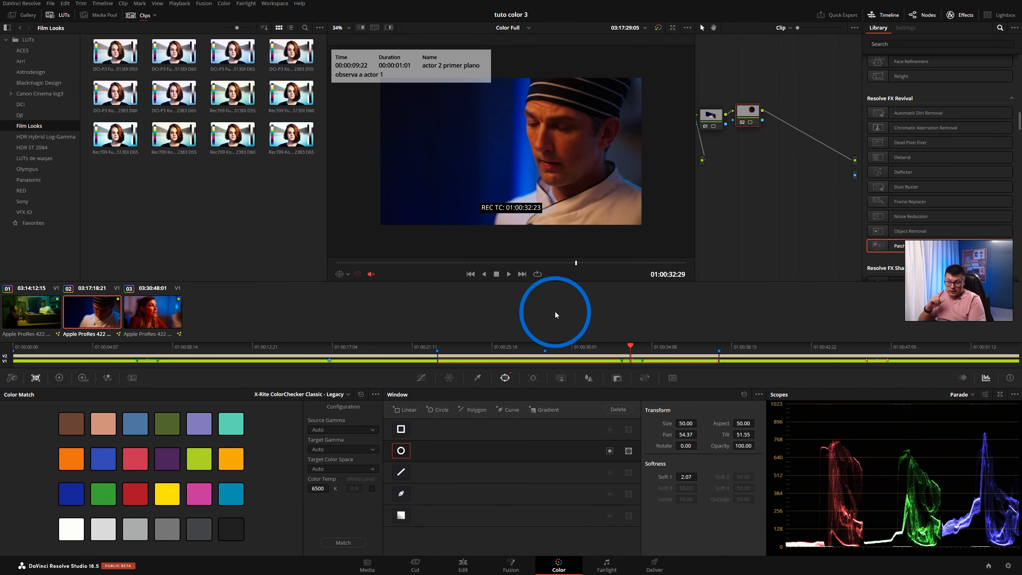
{"action": "key", "text": "Left"}
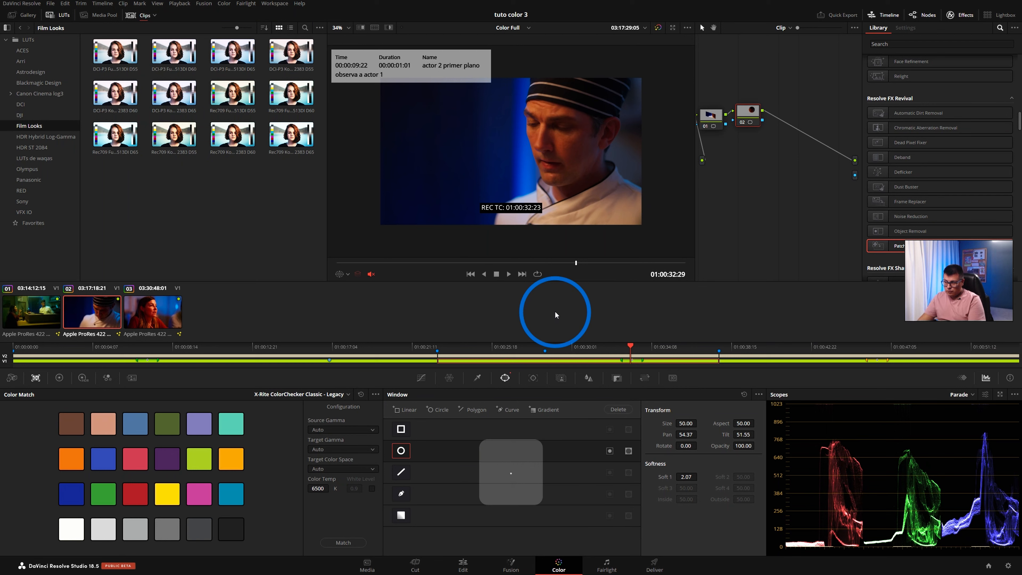
{"action": "key", "text": "Right"}
{"action": "key", "text": "Left"}
{"action": "key", "text": "Right"}
{"action": "key", "text": "Left"}
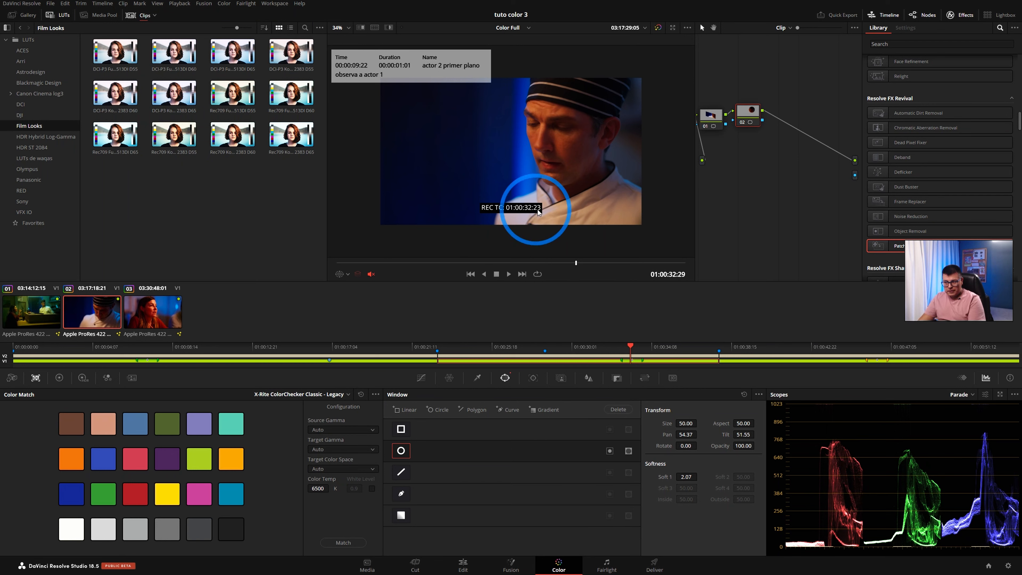
{"action": "key", "text": "Right"}
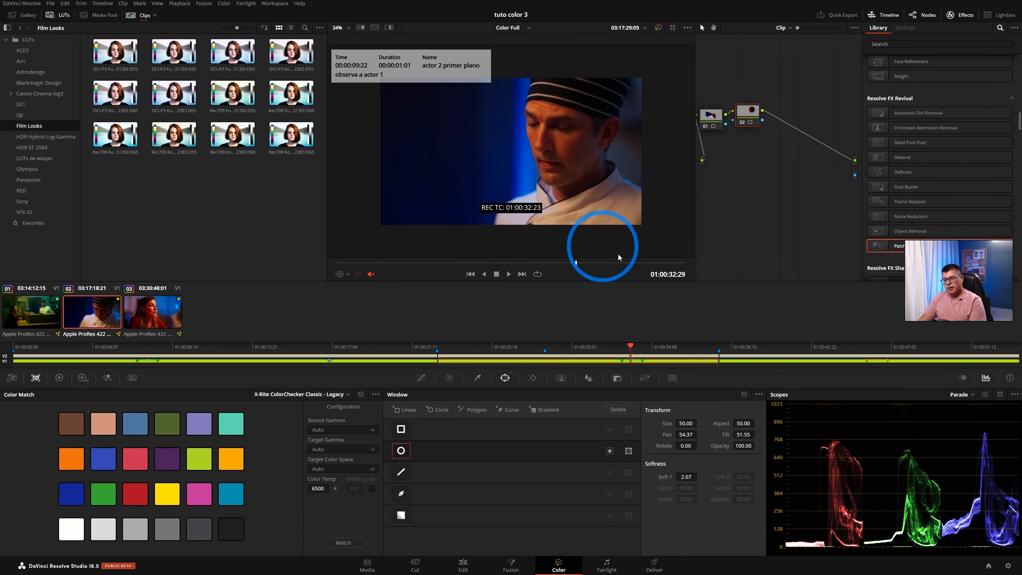
{"action": "key", "text": "Left"}
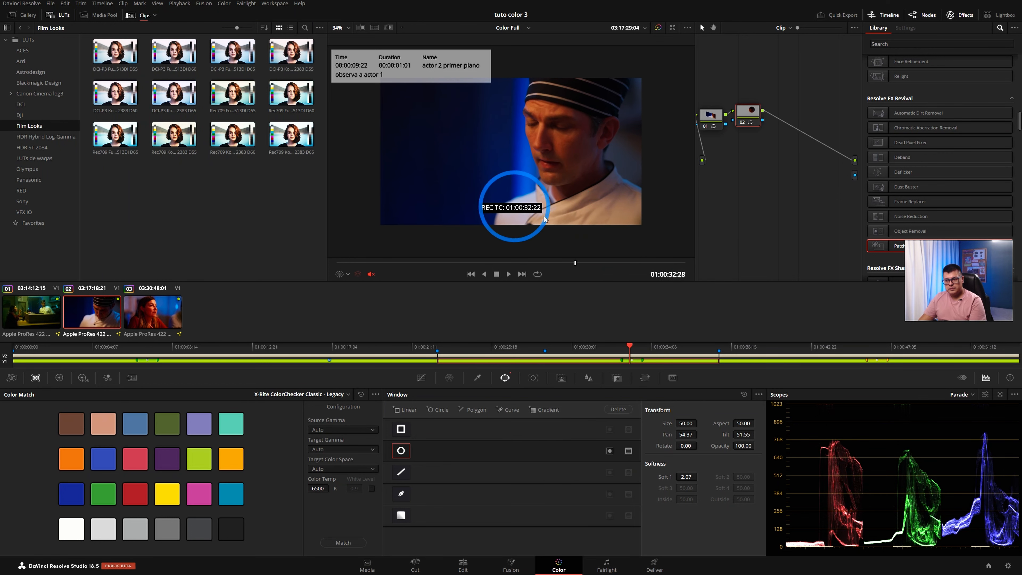
Step: Turn off showing the timecode at 30 fps, and step and scrub through the chef's clip back to 01:00:23:13
{"action": "right_click", "coordinate": [660, 277]}
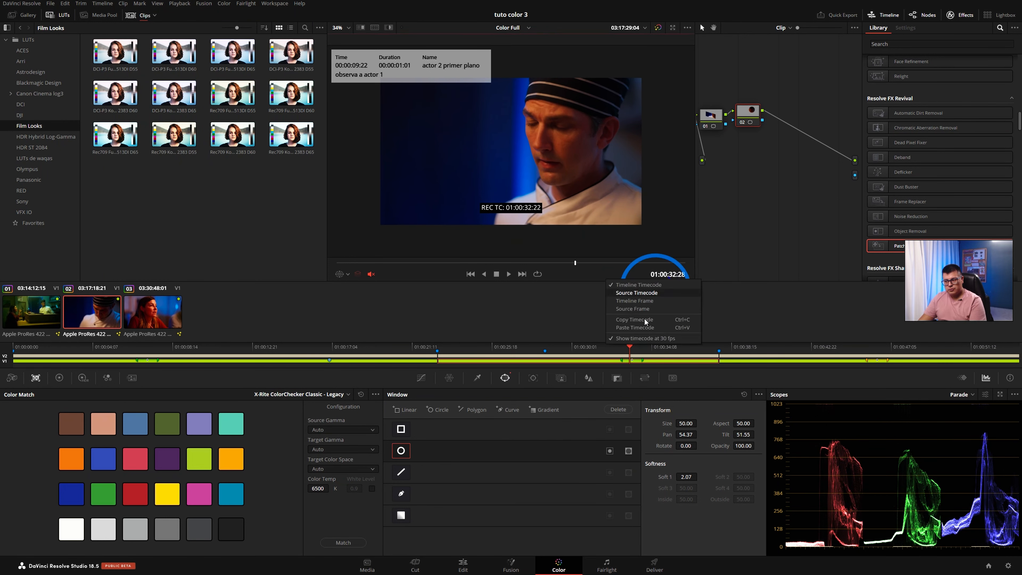
{"action": "left_click", "coordinate": [641, 339]}
{"action": "key", "text": "Right"}
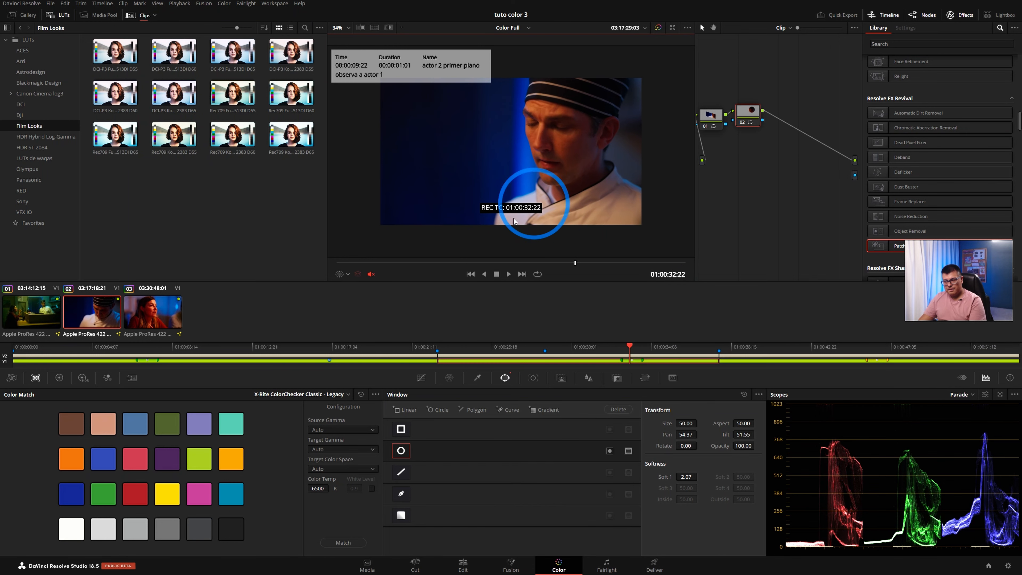
{"action": "key", "text": "Right"}
{"action": "key", "text": "Left"}
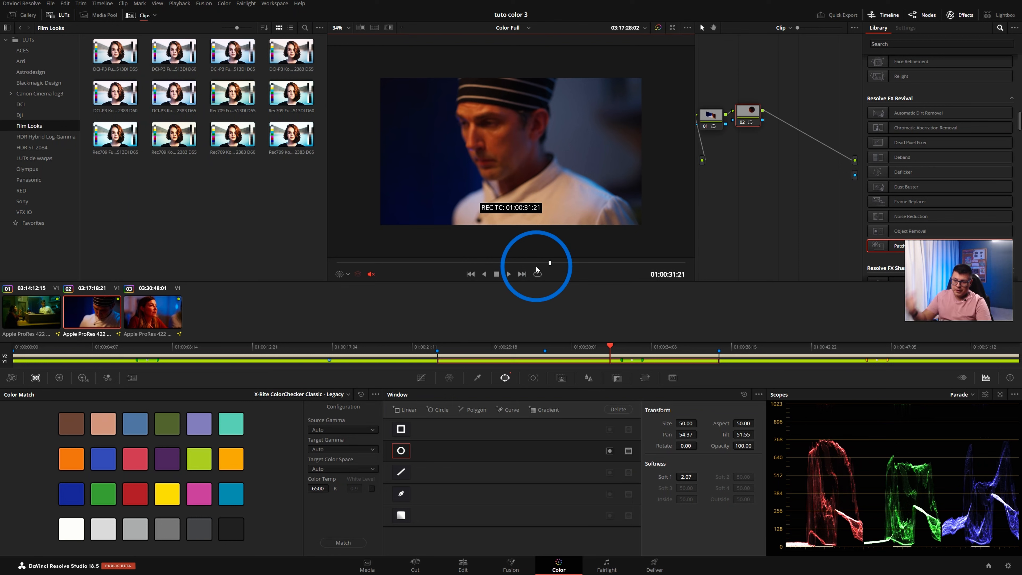
{"action": "left_click_drag", "start_coordinate": [519, 263], "coordinate": [357, 262]}
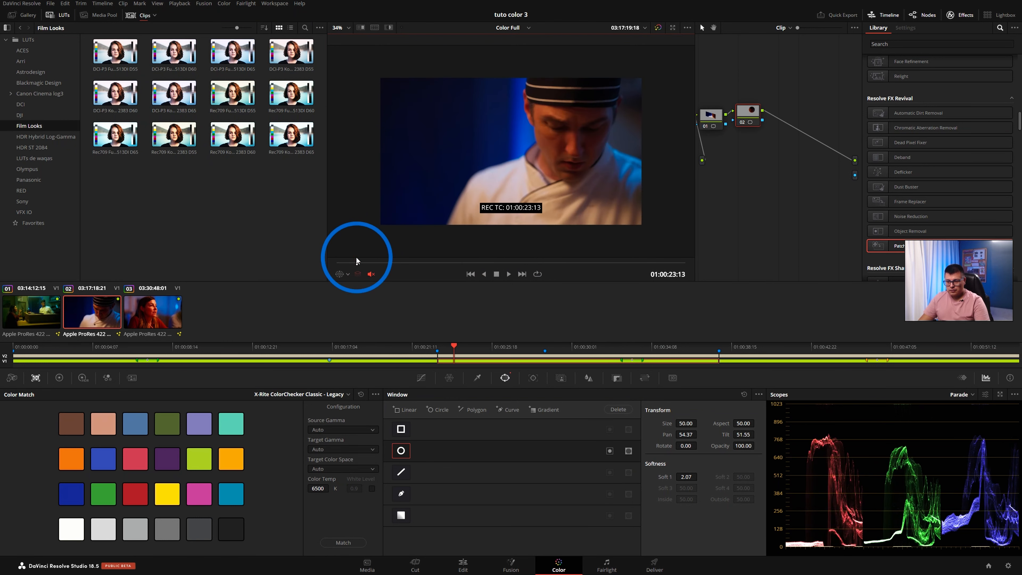
Step: Select the wide restaurant clip and jump from its start to timecode 01:00:30:00
{"action": "left_click", "coordinate": [14, 312]}
{"action": "left_click", "coordinate": [668, 275]}
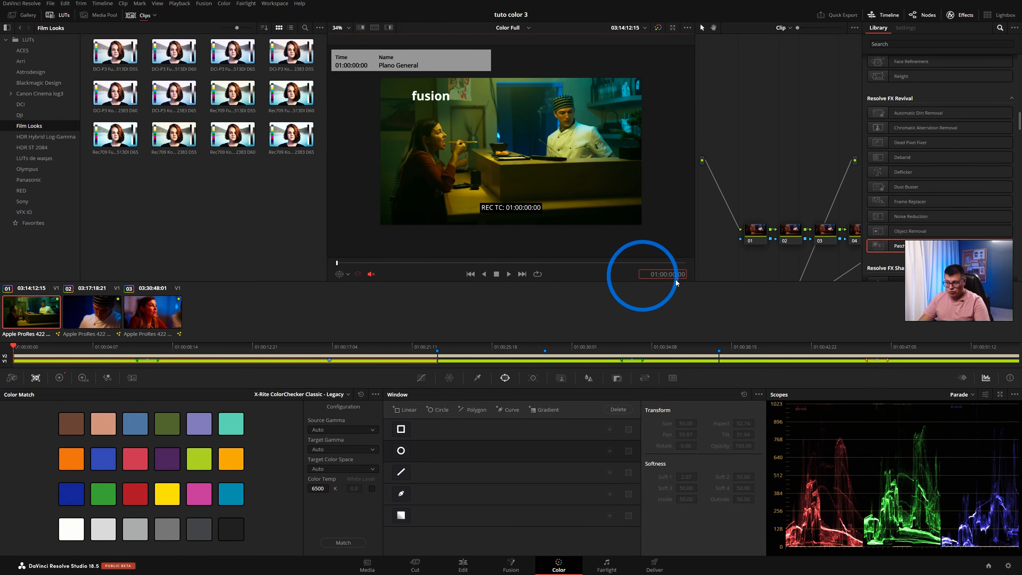
{"action": "left_click", "coordinate": [665, 303]}
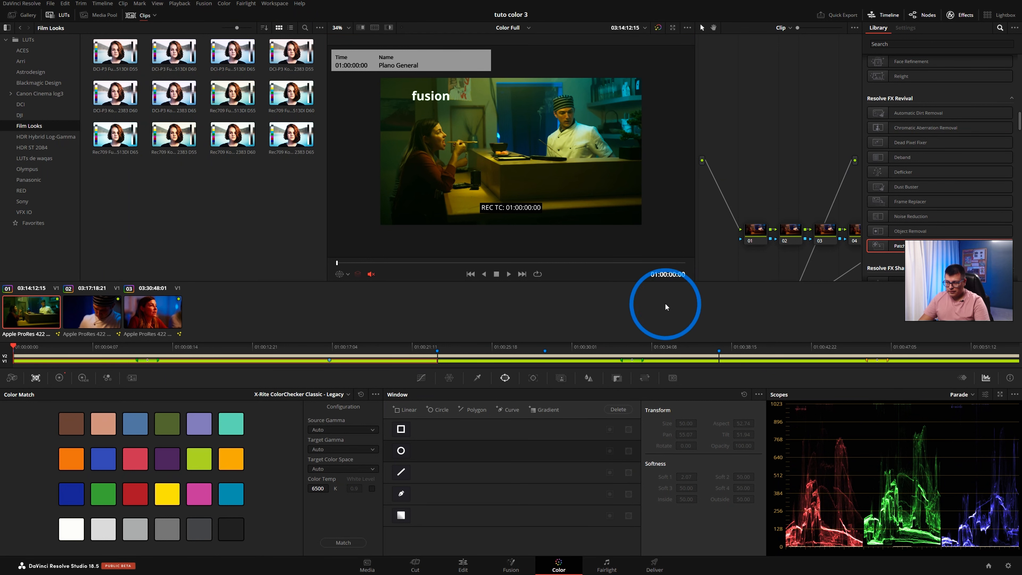
{"action": "left_click", "coordinate": [668, 275]}
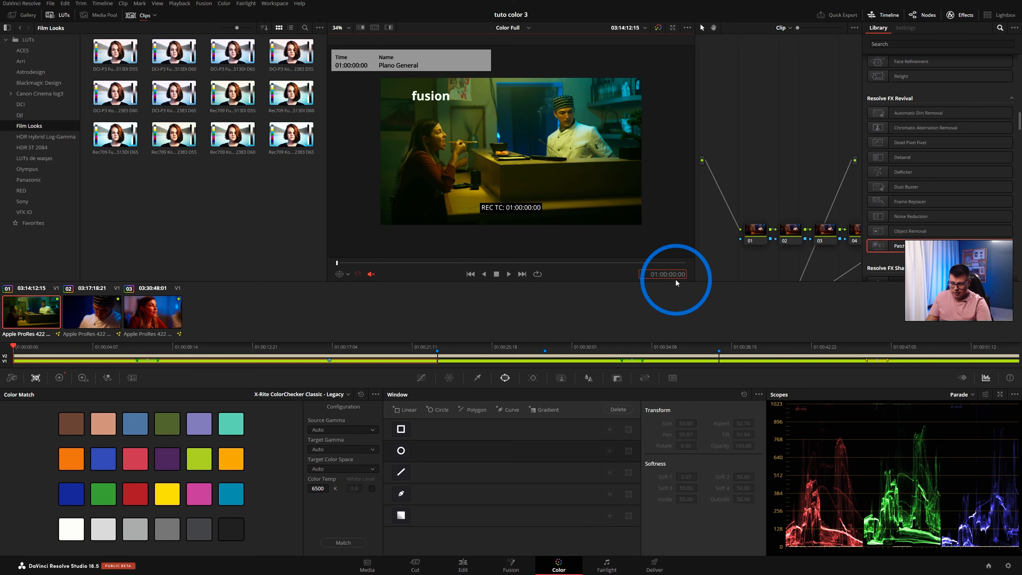
{"action": "type", "text": "30"}
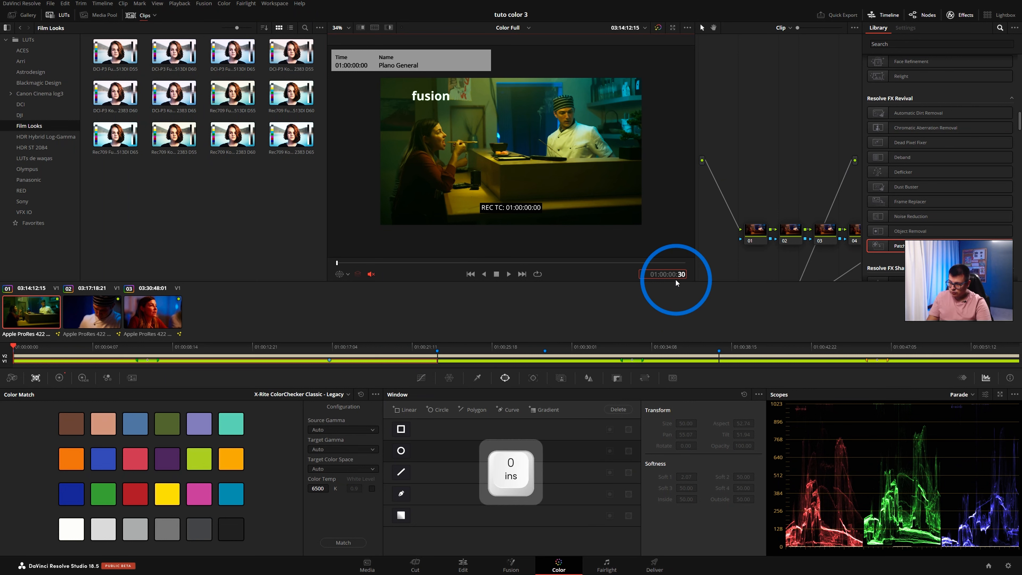
{"action": "key", "text": "Return"}
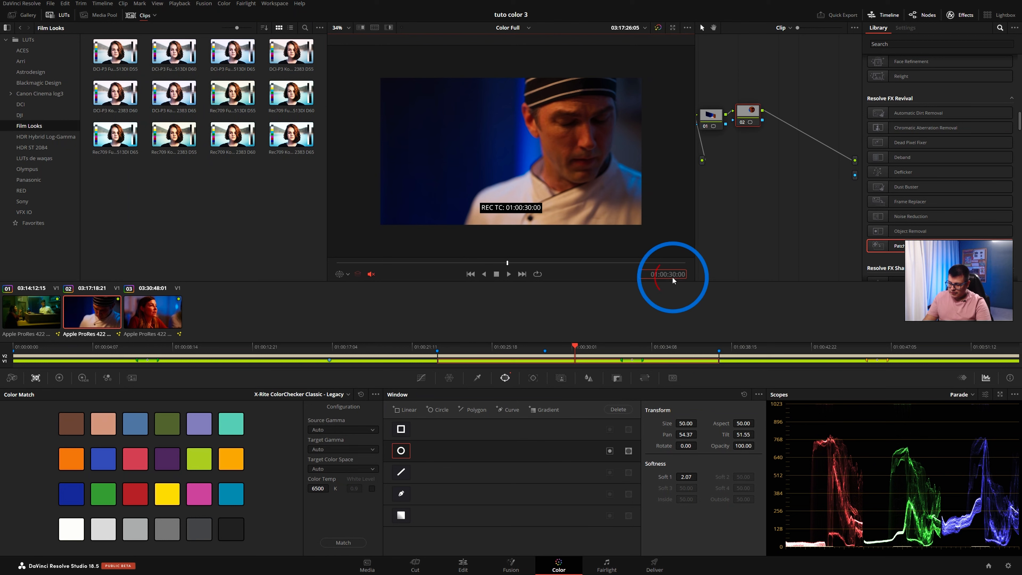
Step: Jump the playhead by timecode to 01:00:22:00 and on to 01:00:05:15 in the wide restaurant clip
{"action": "type", "text": "600"}
{"action": "key", "text": "Return"}
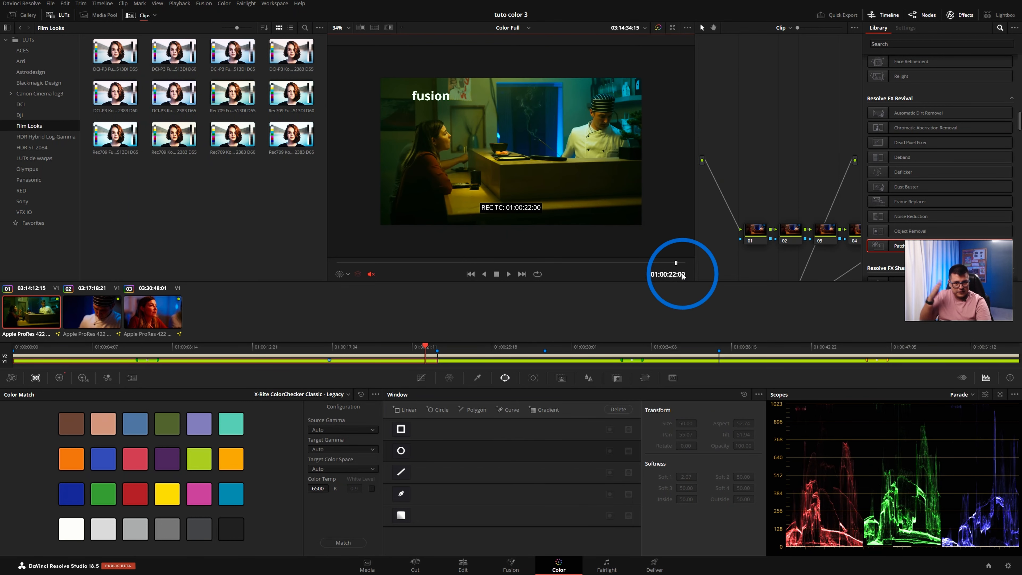
{"action": "left_click", "coordinate": [682, 276]}
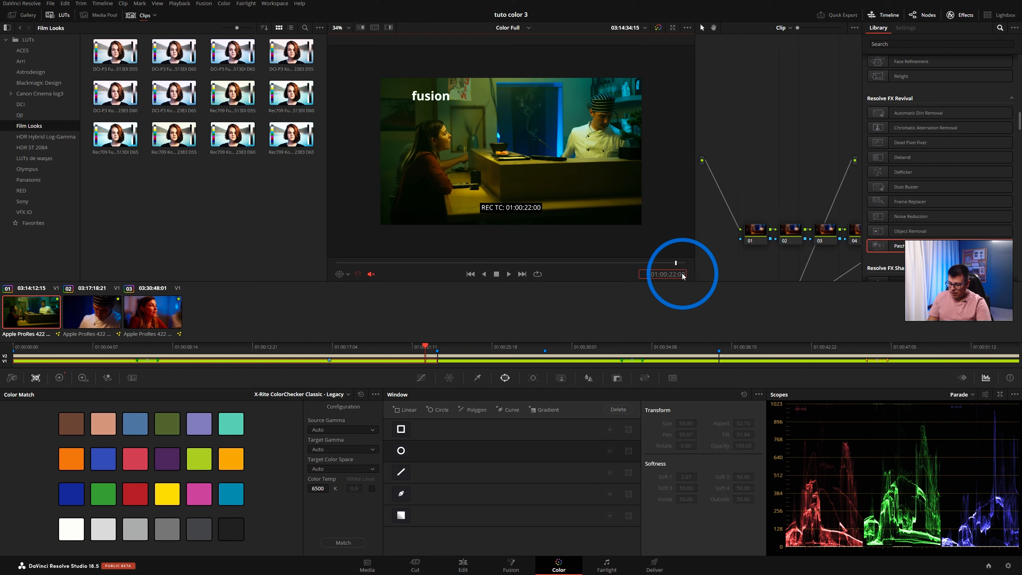
{"action": "type", "text": "5"}
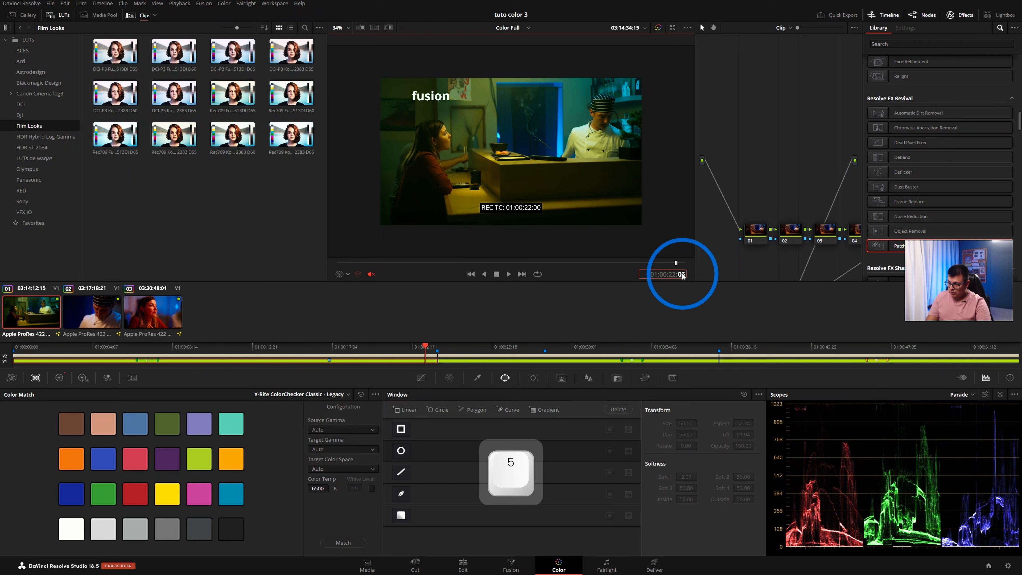
{"action": "type", "text": ":15"}
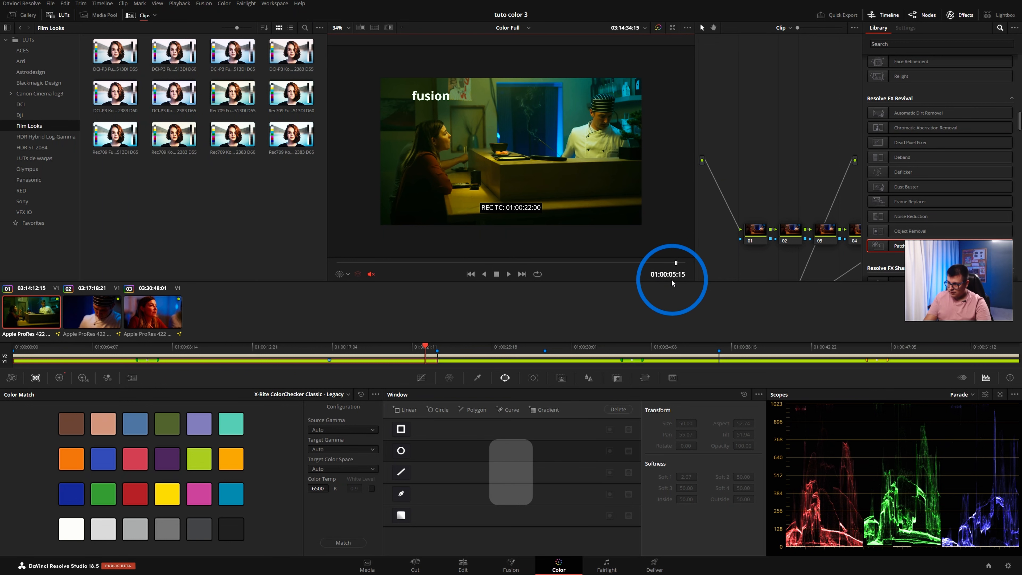
{"action": "key", "text": "Return"}
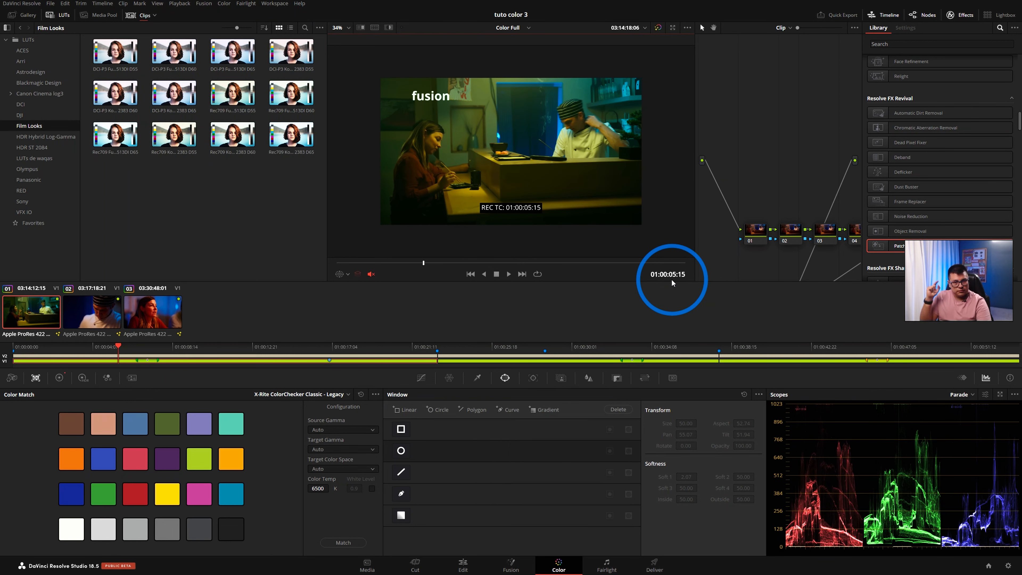